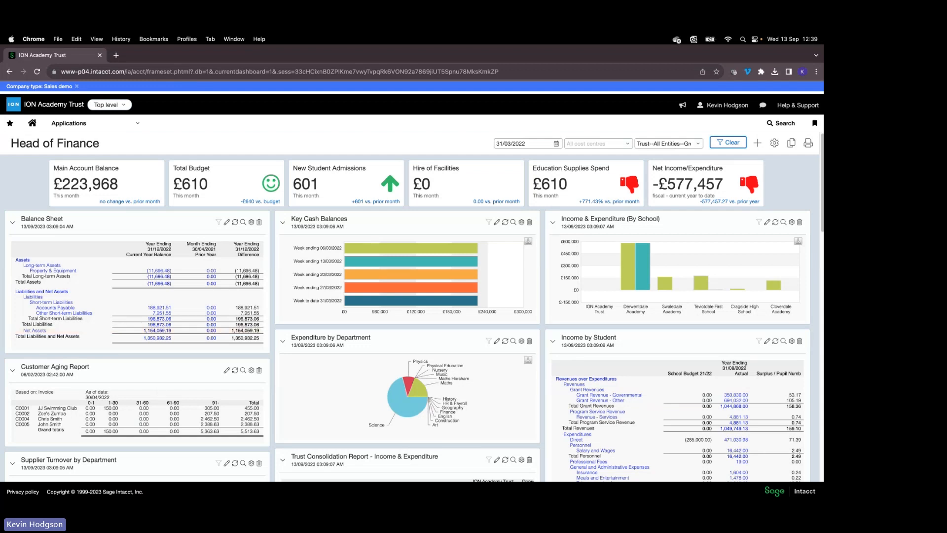
pyautogui.click(500, 72)
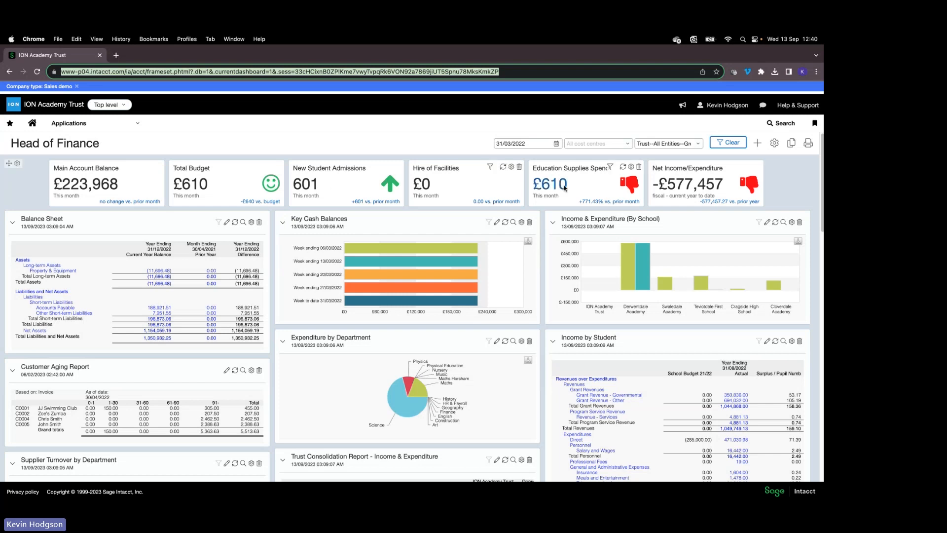
pyautogui.moveTo(567, 193)
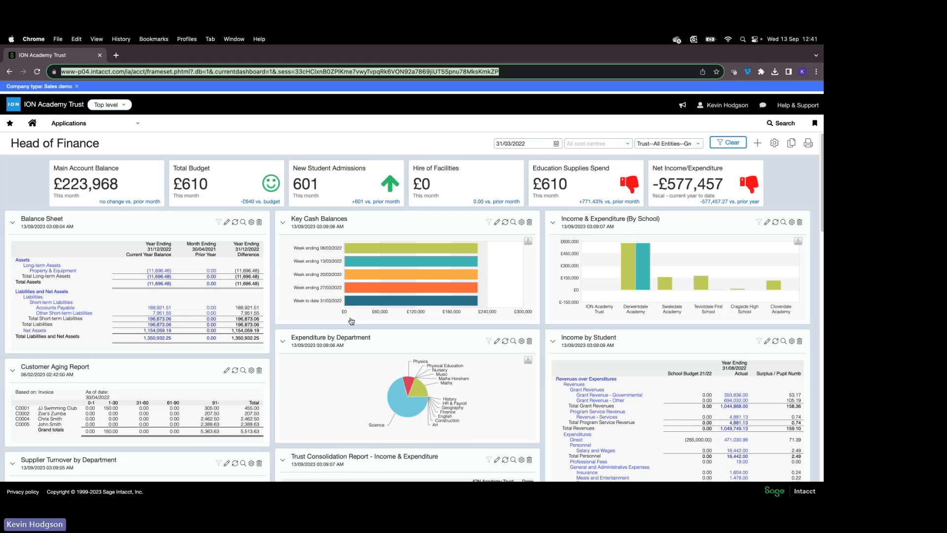
pyautogui.click(130, 133)
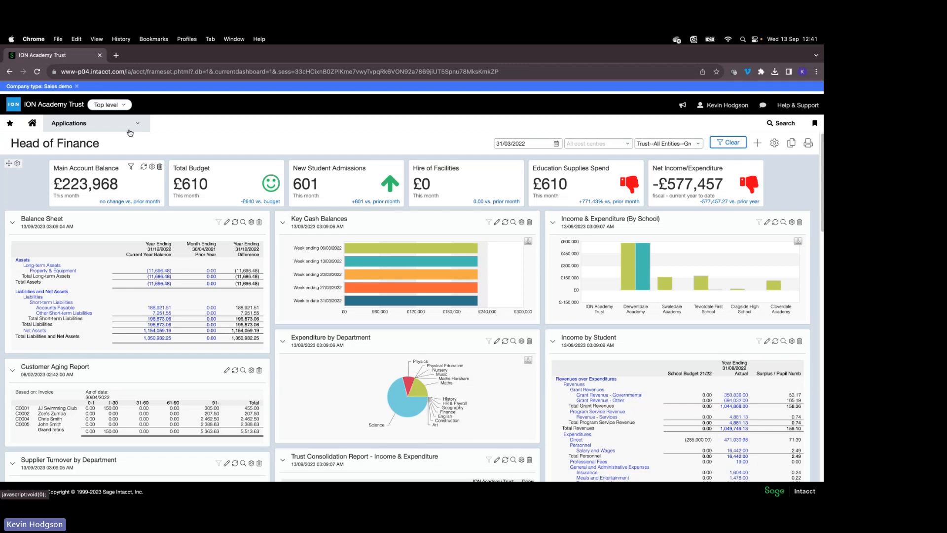
pyautogui.click(130, 132)
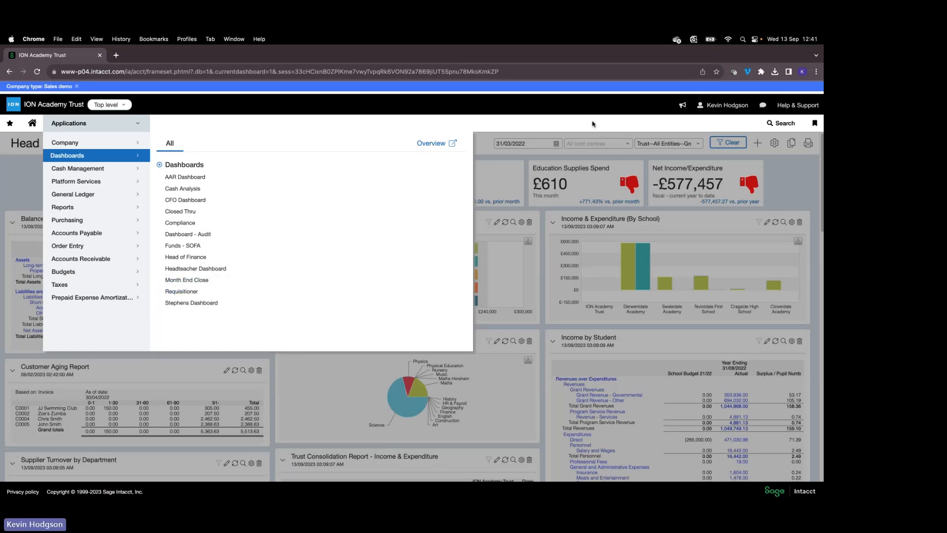
pyautogui.click(775, 205)
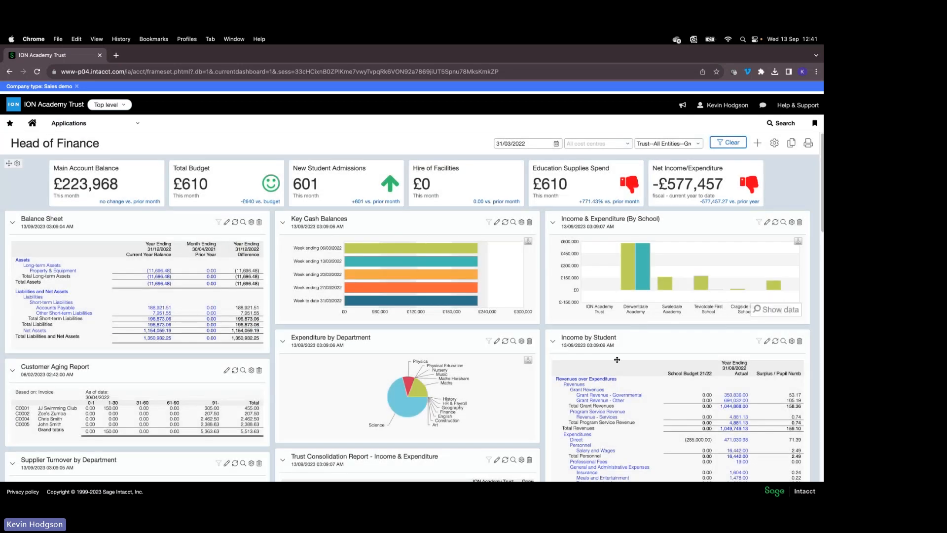
# Review the Head of Finance dashboard down to the Trust Consolidation Report, comparing income and expenditure across the academies' columns
pyautogui.scroll(-2, 658, 382)
pyautogui.scroll(-2, 658, 381)
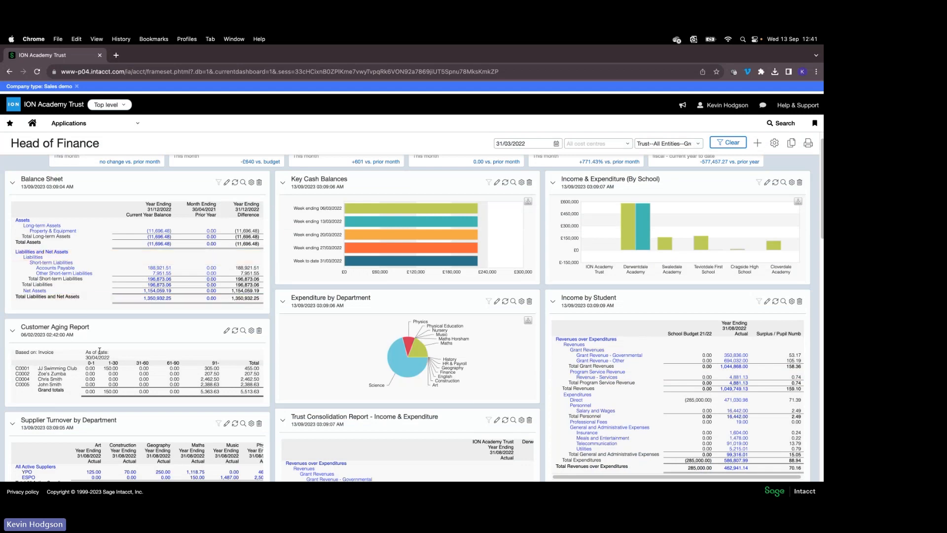
pyautogui.scroll(-4, 170, 364)
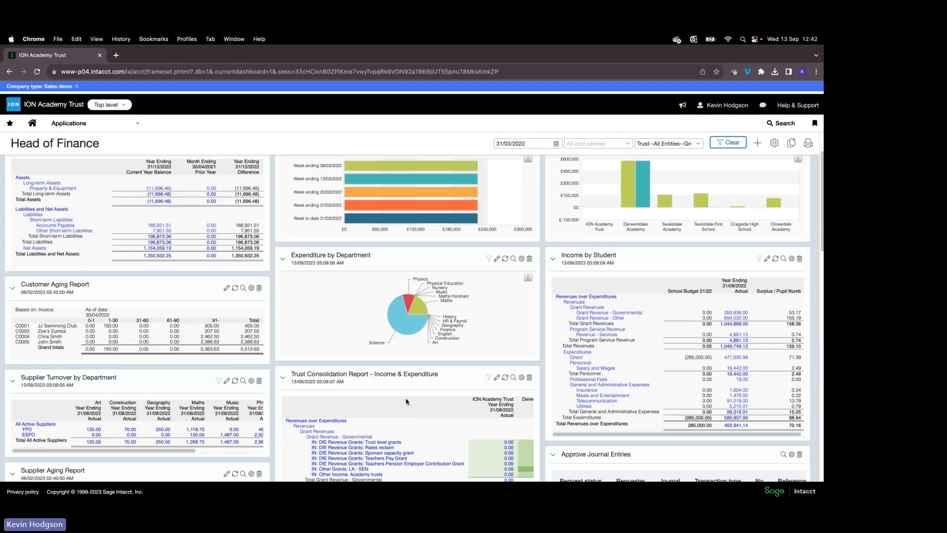
pyautogui.scroll(-5, 407, 402)
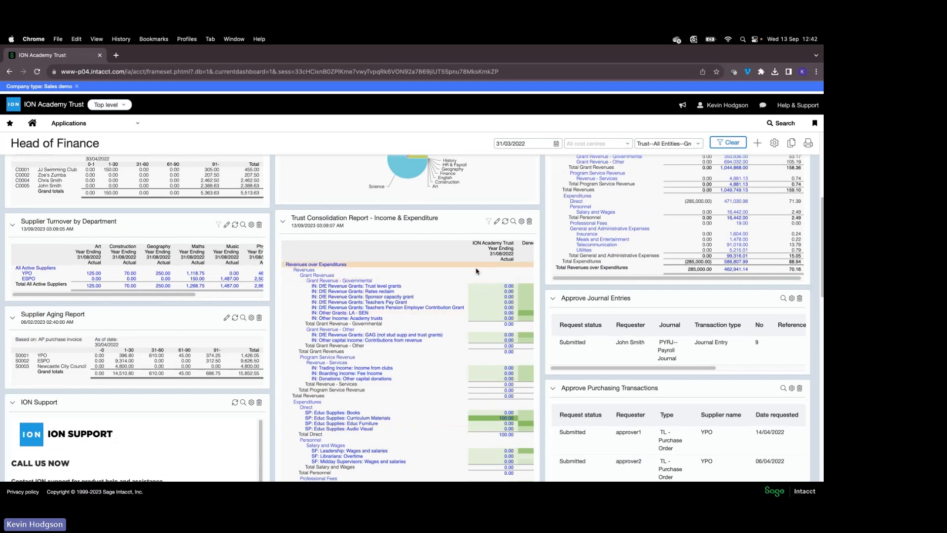
pyautogui.hscroll(10, 475, 268)
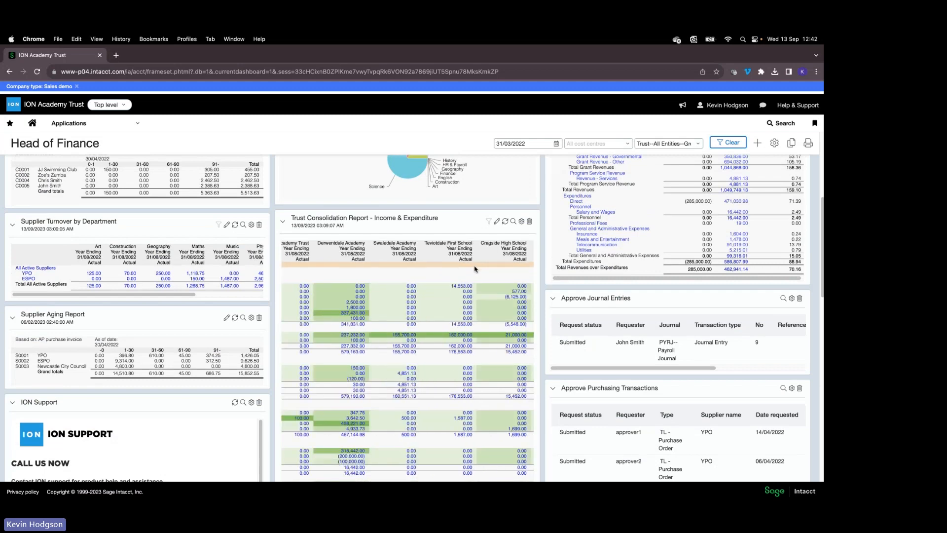
pyautogui.hscroll(3, 475, 269)
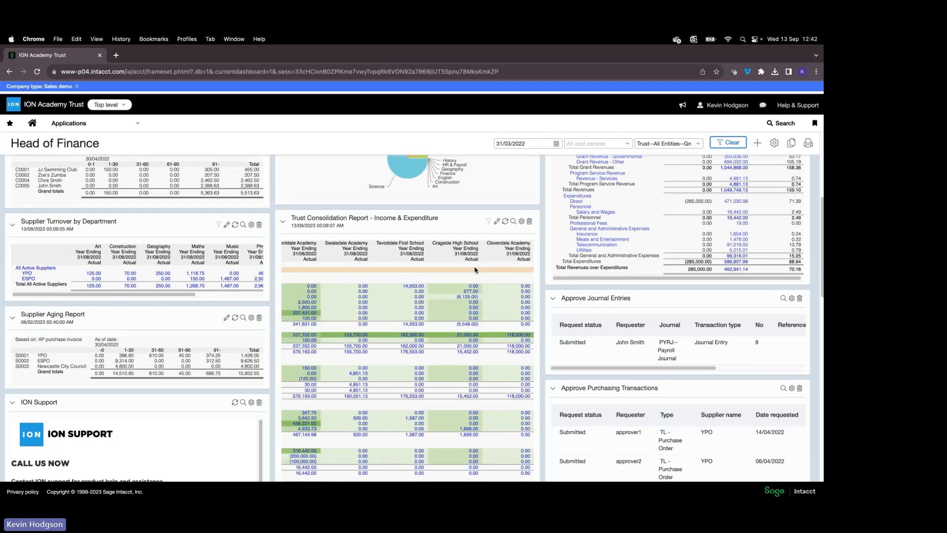
pyautogui.hscroll(-15, 493, 274)
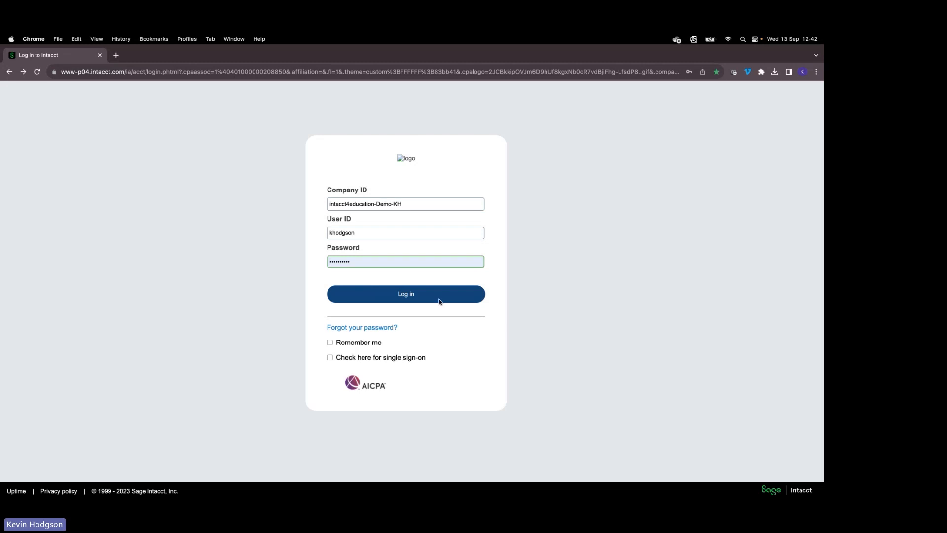
# Log back in with the prefilled credentials and return to the Trust Consolidation Report on the Head of Finance dashboard
pyautogui.click(420, 295)
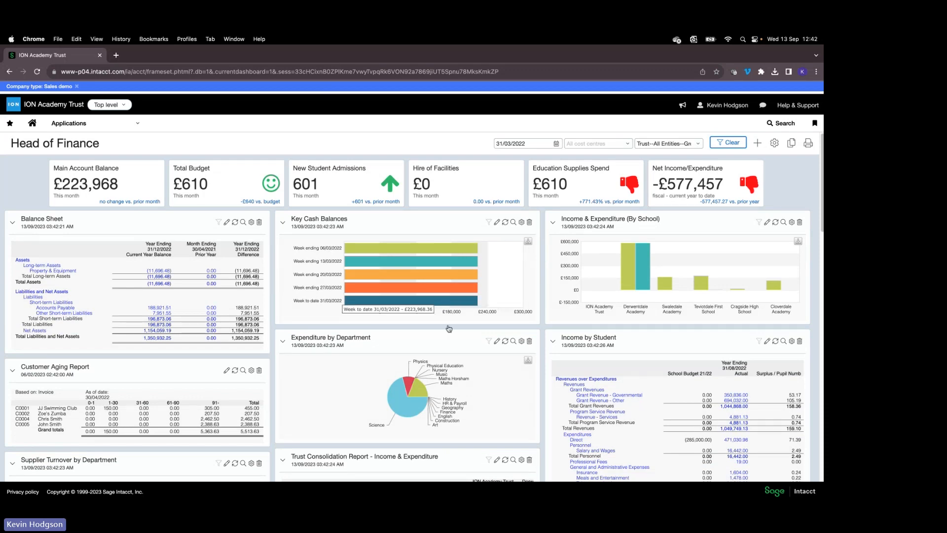
pyautogui.scroll(-10, 480, 397)
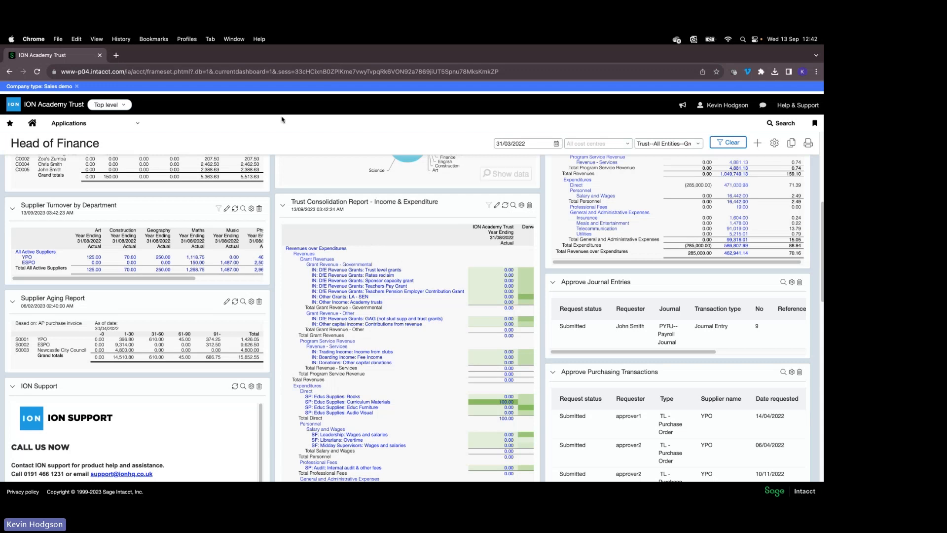
# Switch from the top level to the E-200--Swaledale Academy entity and examine its Head of Finance dashboard
pyautogui.click(125, 106)
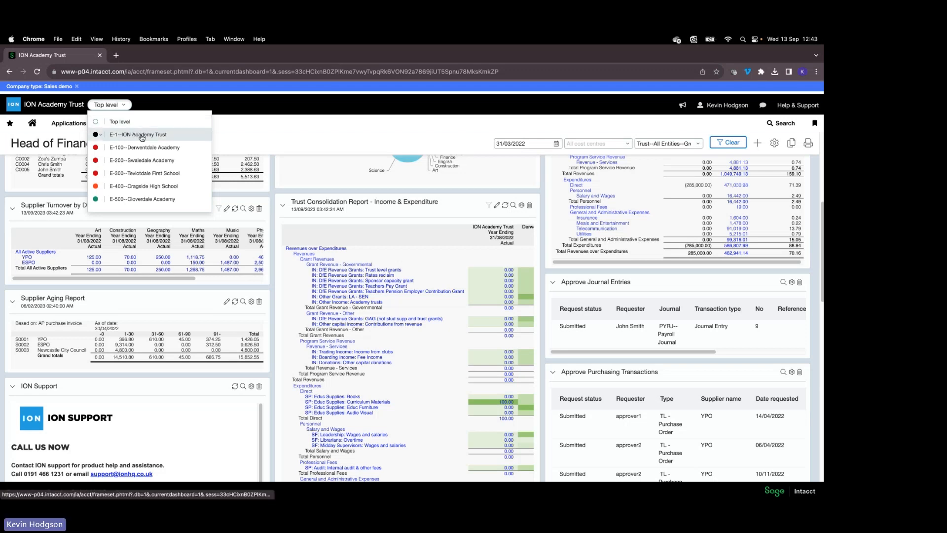
pyautogui.click(140, 162)
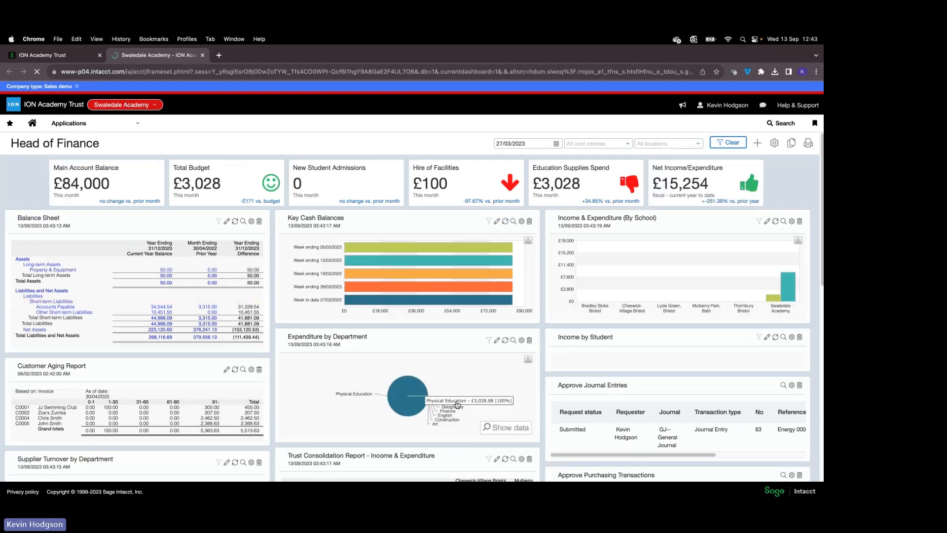
pyautogui.moveTo(782, 292)
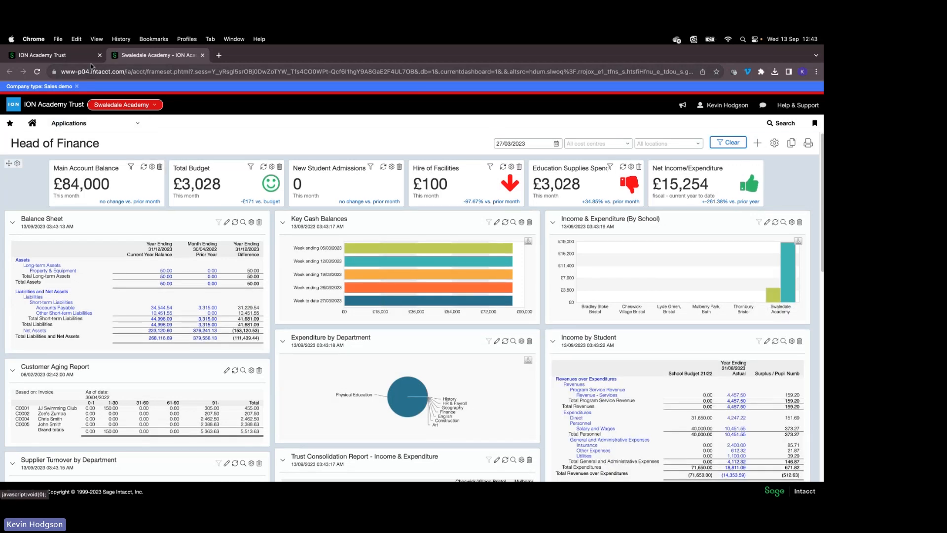
# Return to the top-level ION Academy Trust dashboard and look over its available location groups and entities
pyautogui.click(73, 53)
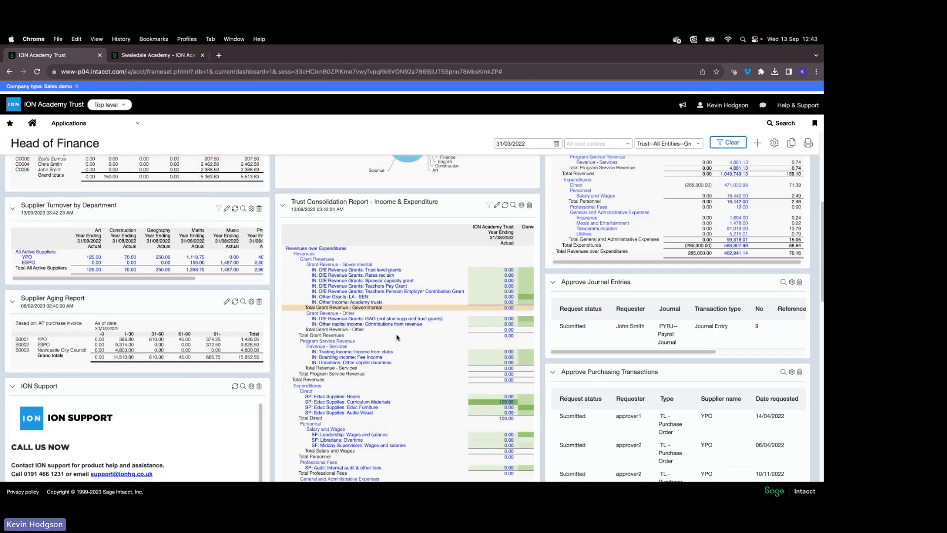
pyautogui.scroll(5, 398, 285)
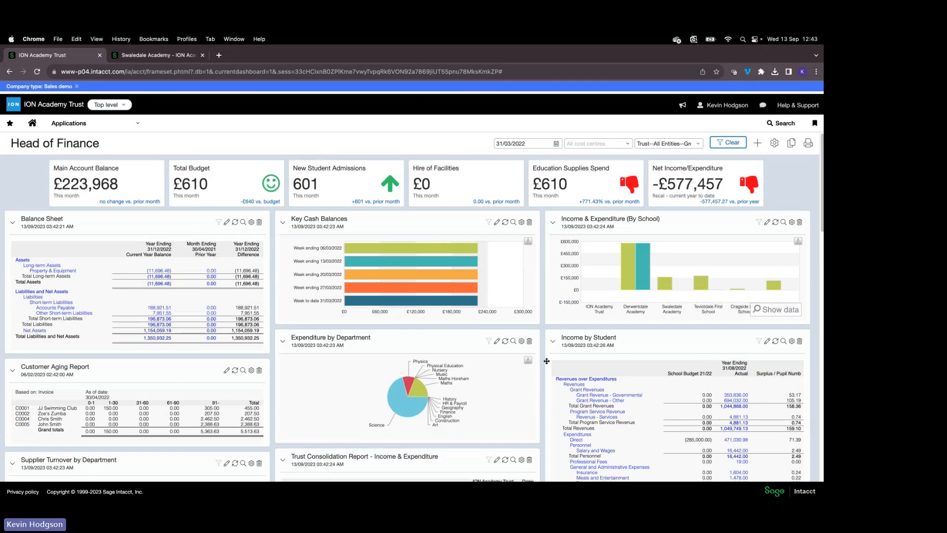
pyautogui.scroll(-2, 427, 443)
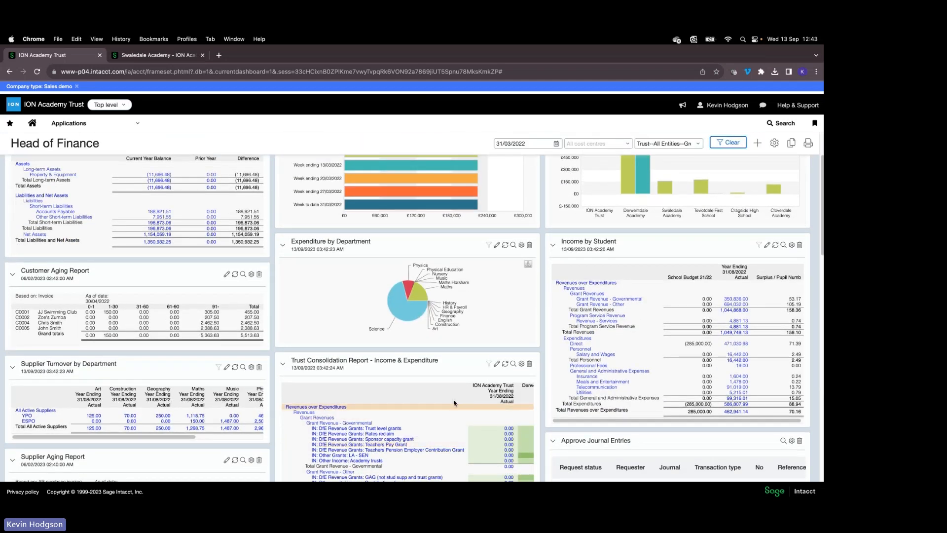
pyautogui.scroll(2, 541, 298)
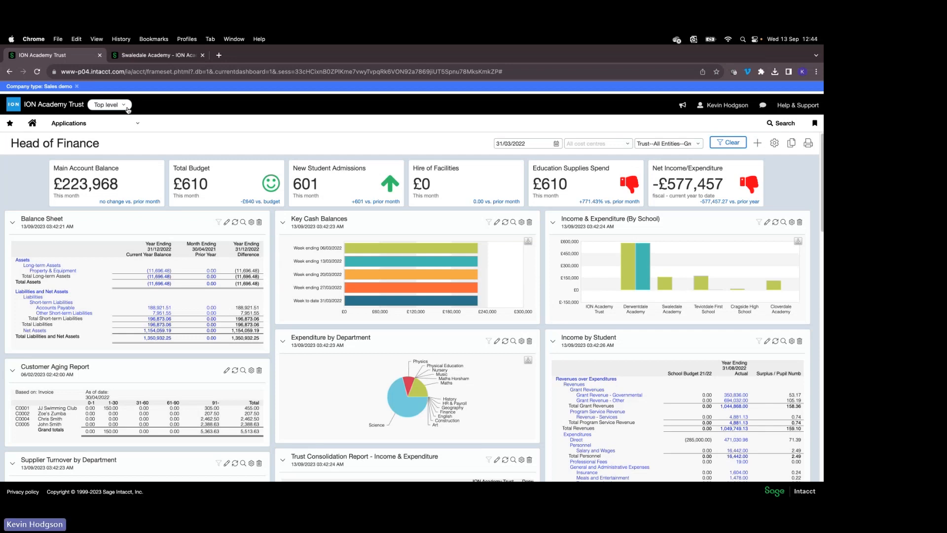
pyautogui.click(698, 145)
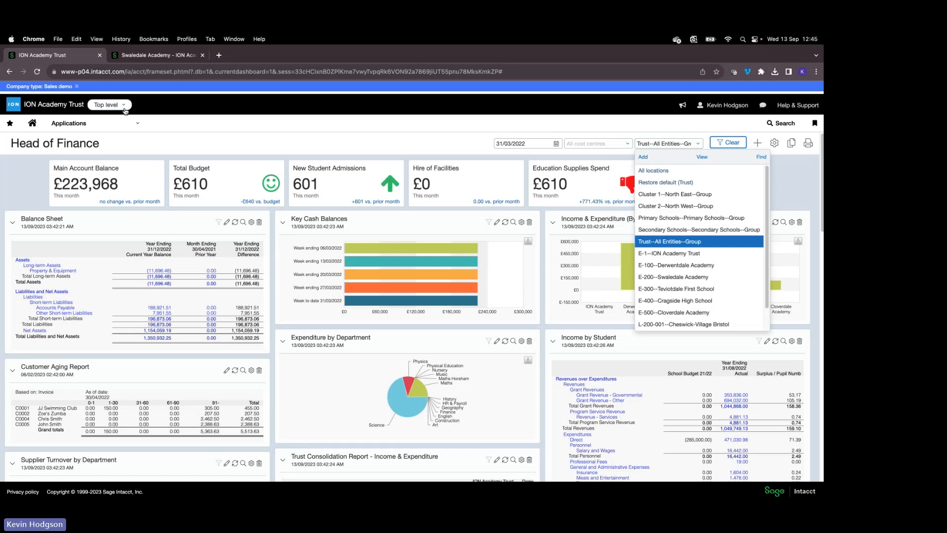
pyautogui.click(125, 108)
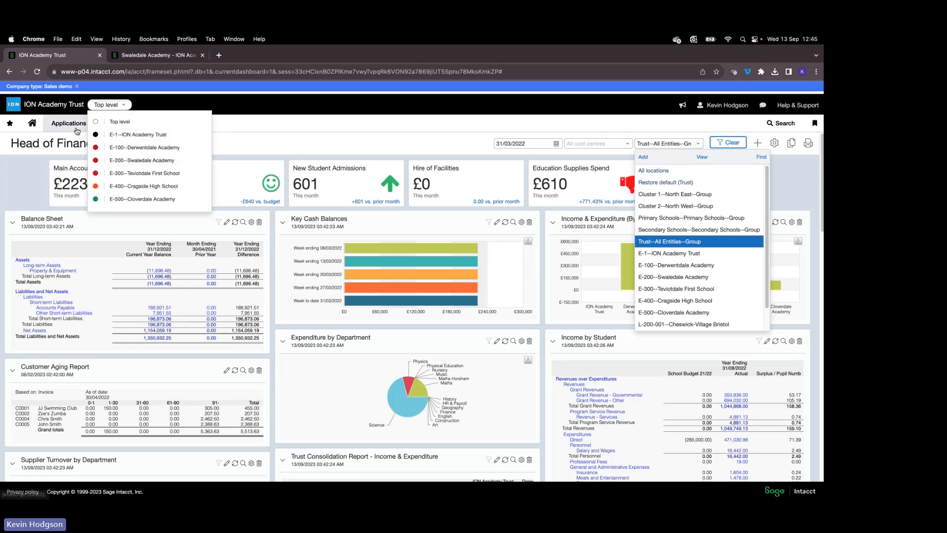
# Open the current accounts list in Cash Management and look over the bank names
pyautogui.moveTo(77, 131)
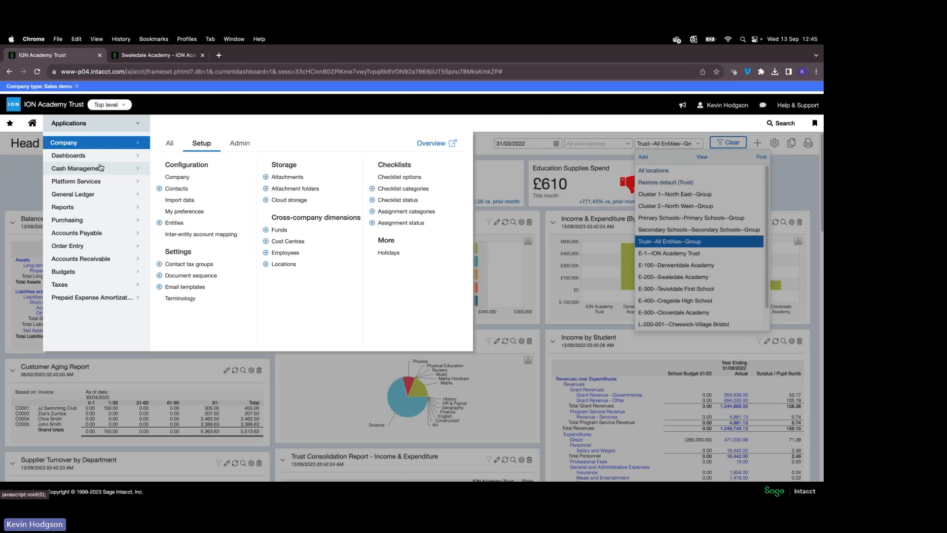
pyautogui.moveTo(98, 171)
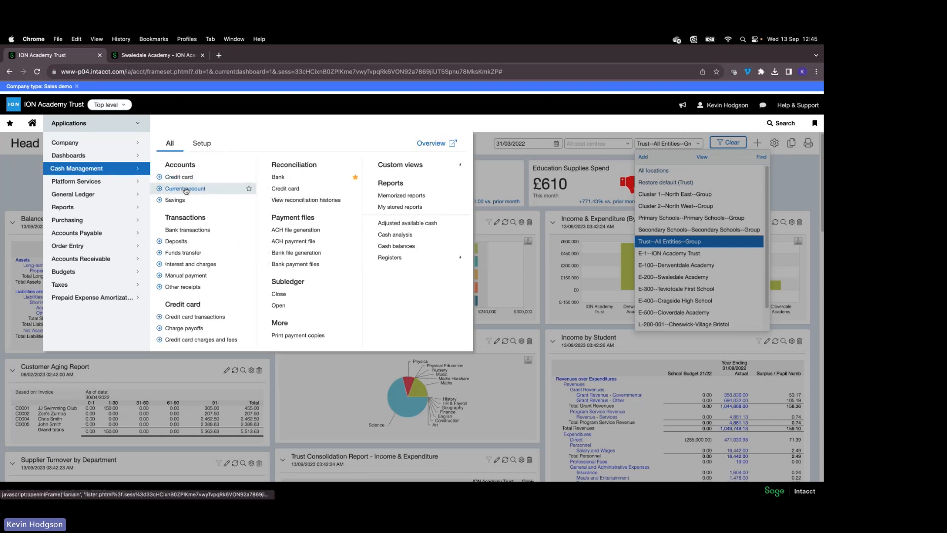
pyautogui.click(178, 191)
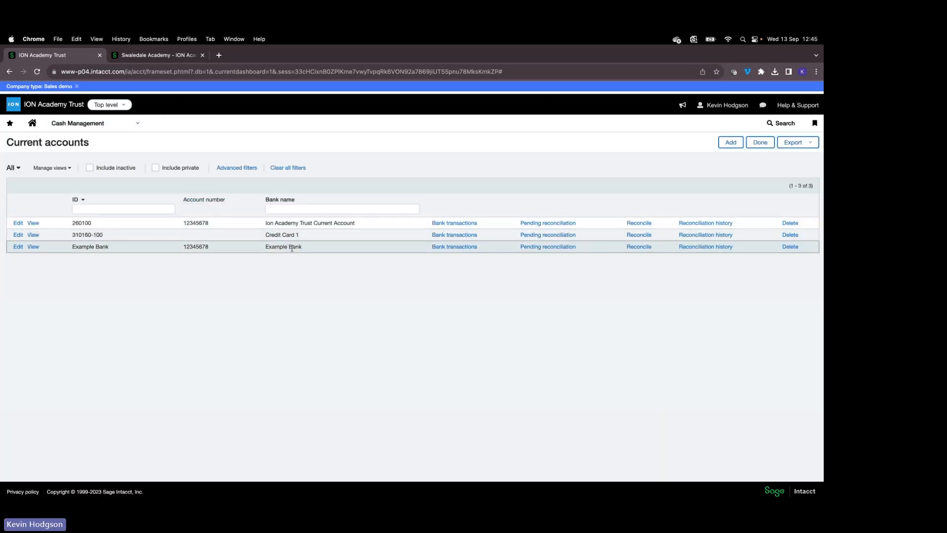
pyautogui.moveTo(294, 247); pyautogui.dragTo(330, 221)
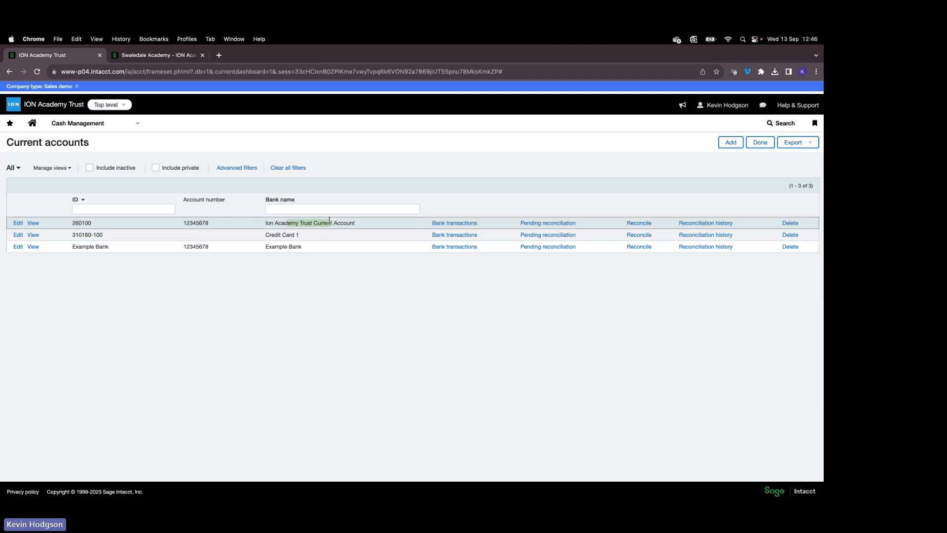
pyautogui.moveTo(329, 220); pyautogui.dragTo(333, 221)
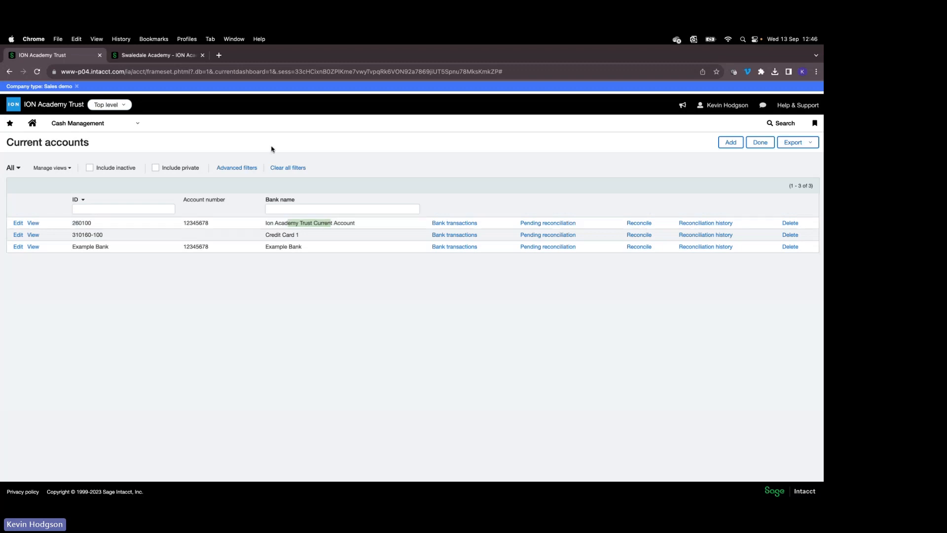
# Open the General Ledger accounts list and browse the fixed asset accounts in the chart of accounts
pyautogui.click(123, 126)
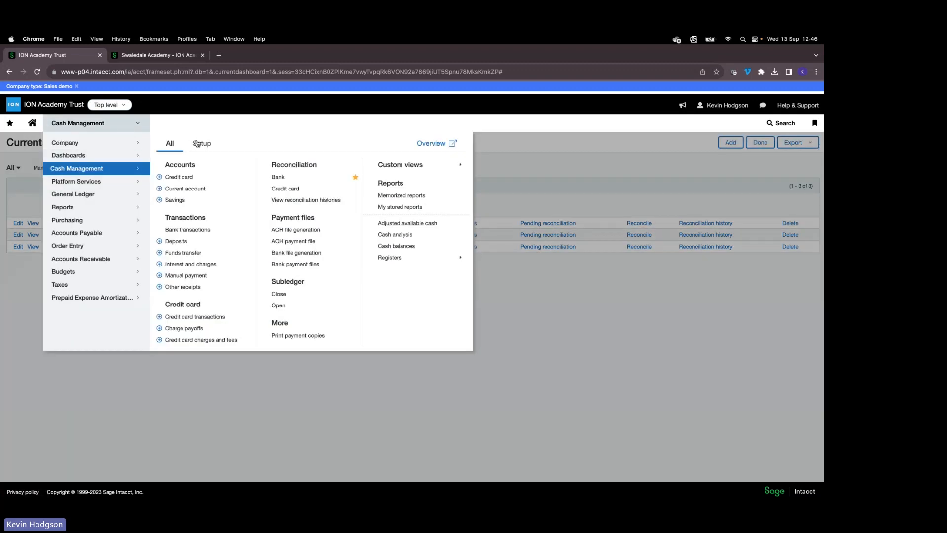
pyautogui.click(187, 148)
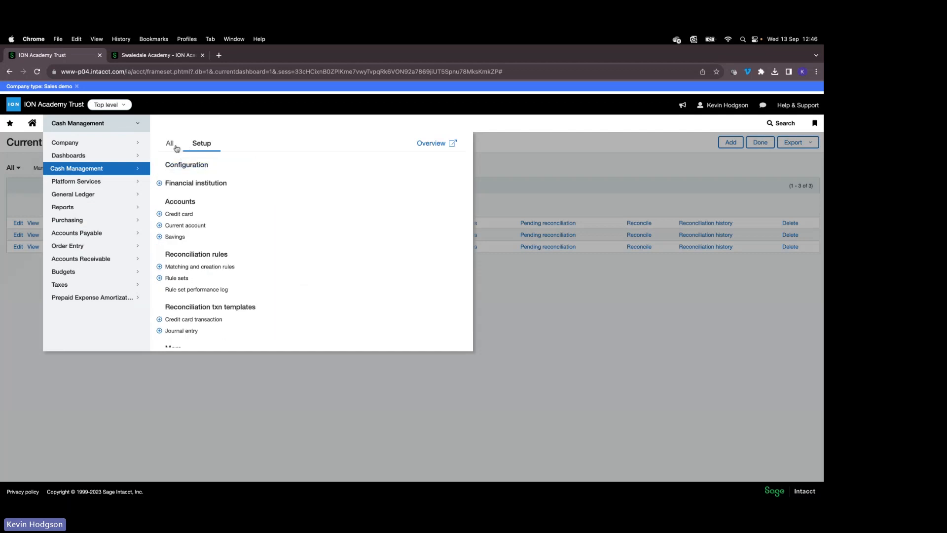
pyautogui.click(169, 144)
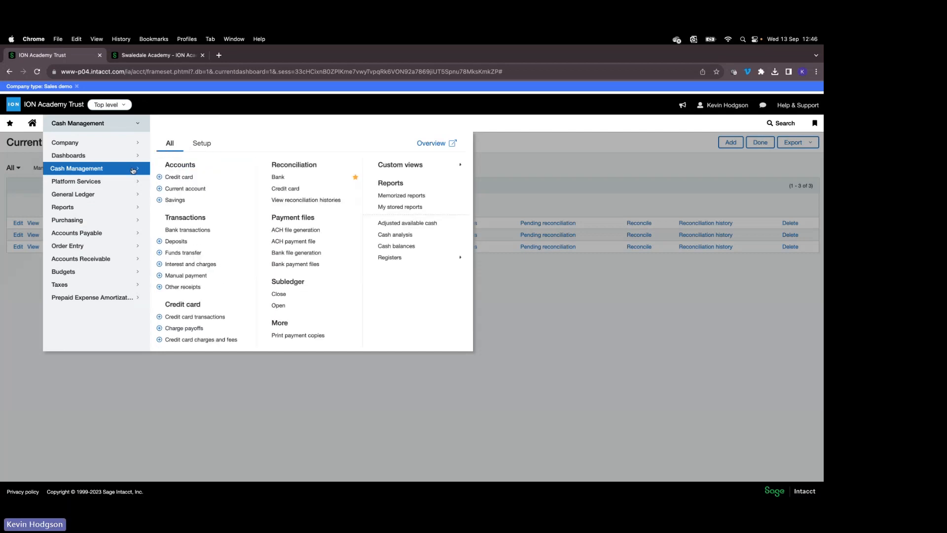
pyautogui.click(111, 195)
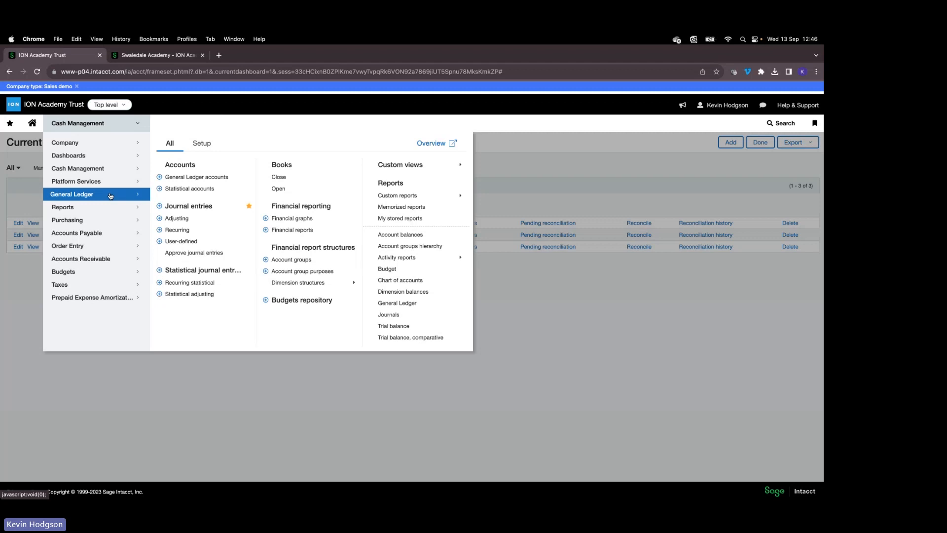
pyautogui.click(183, 179)
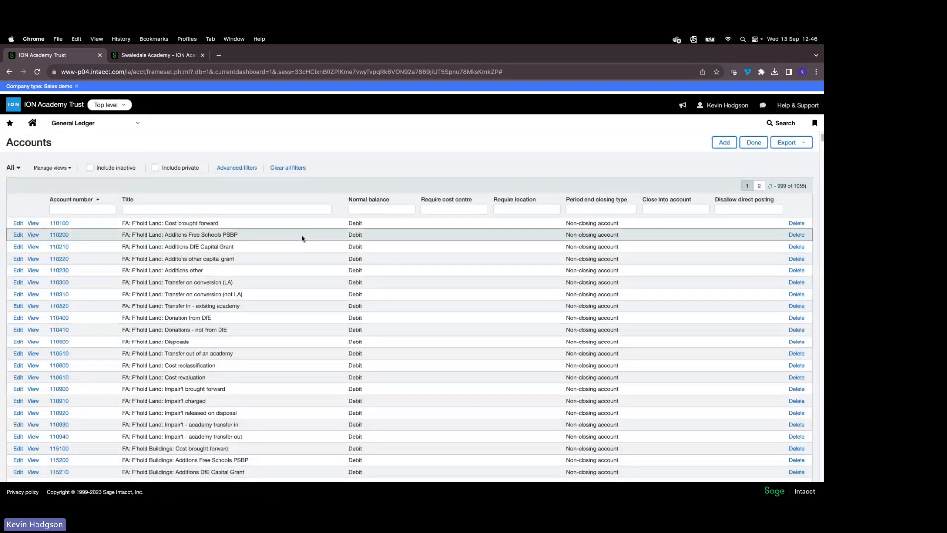
pyautogui.scroll(-5, 163, 278)
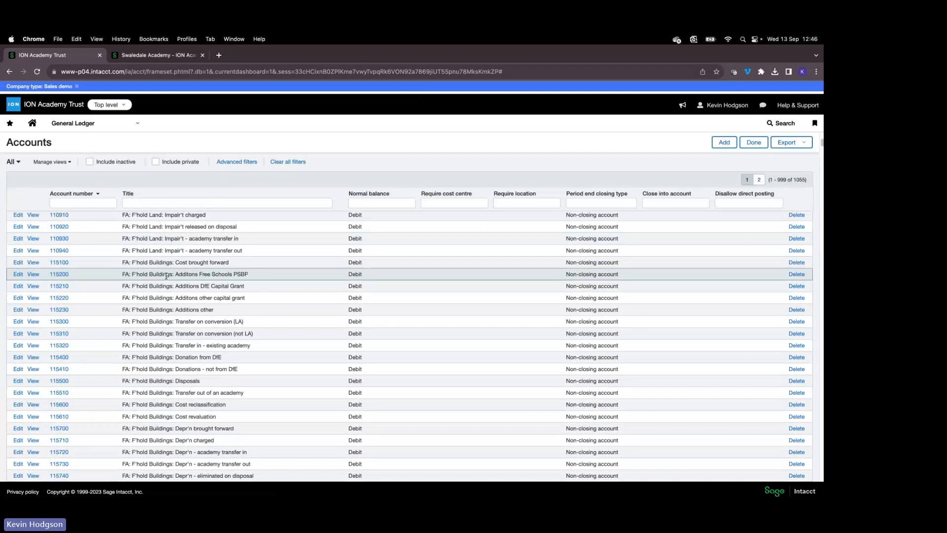
pyautogui.scroll(-15, 166, 277)
pyautogui.scroll(-7, 166, 276)
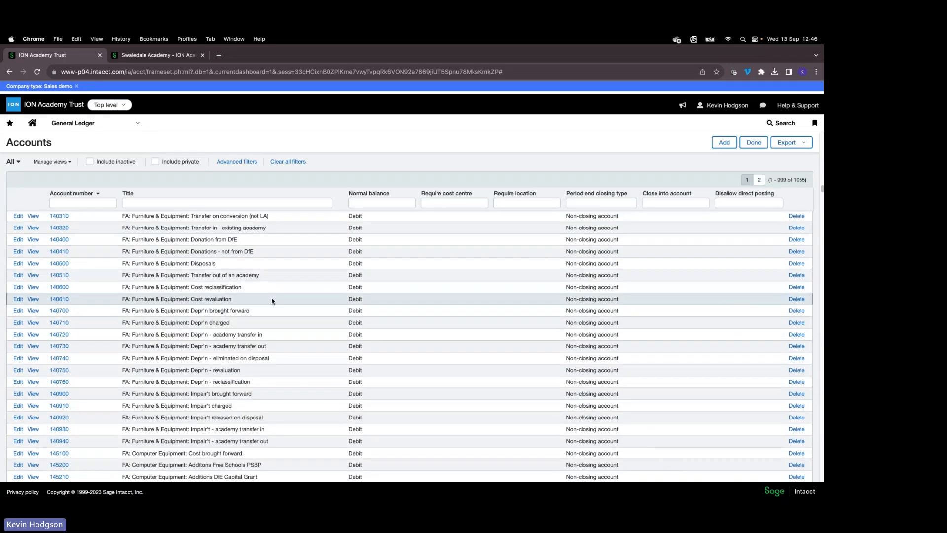
pyautogui.scroll(12, 273, 300)
pyautogui.scroll(4, 495, 195)
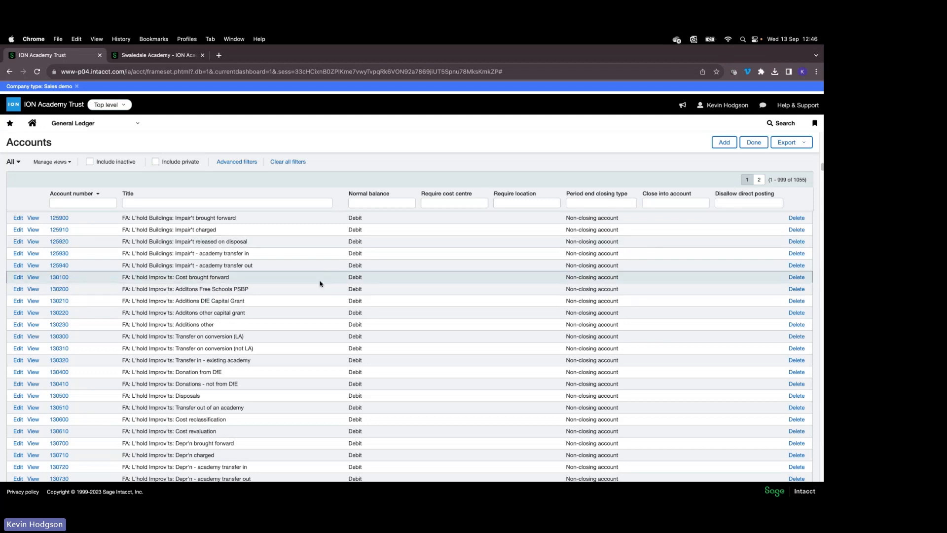
pyautogui.click(117, 124)
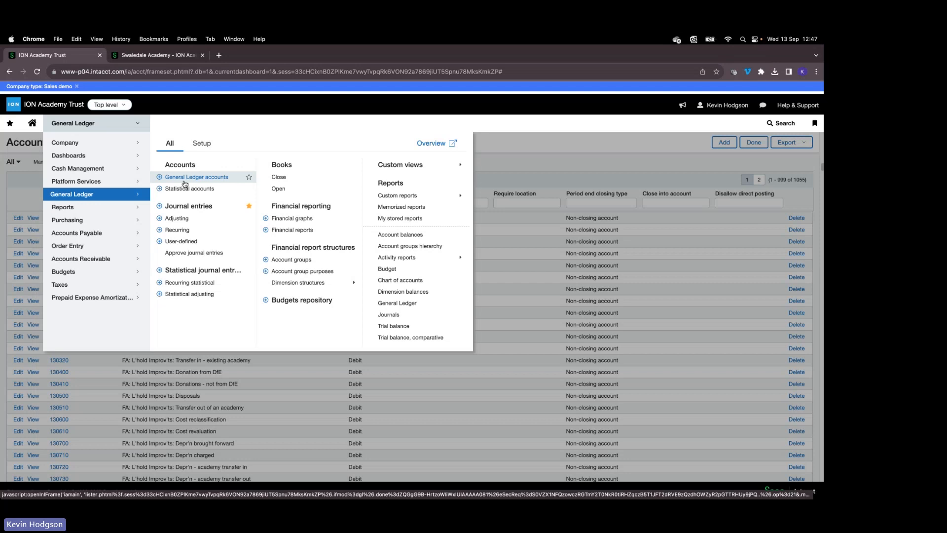
pyautogui.click(114, 105)
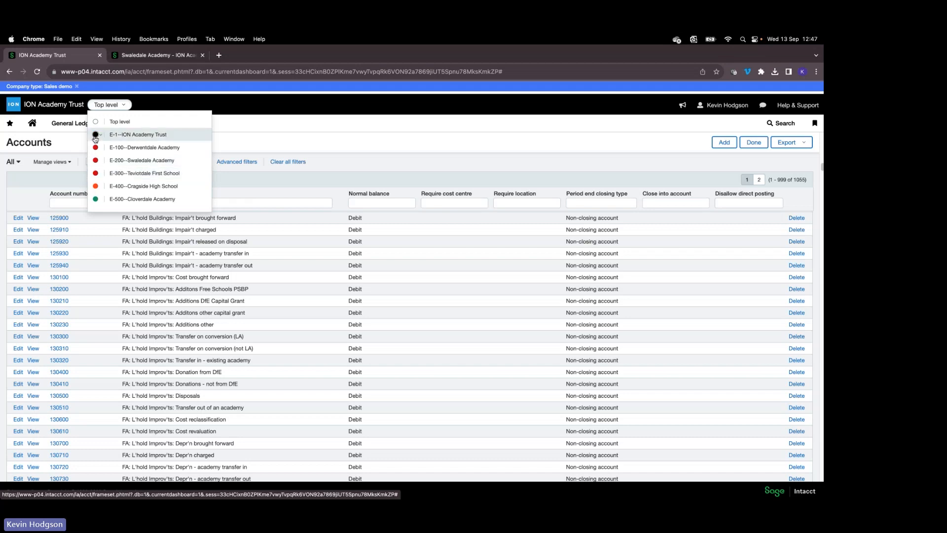
# Open the Accounts Payable suppliers list at top level and inspect YPO's total due broken down by entity
pyautogui.click(71, 130)
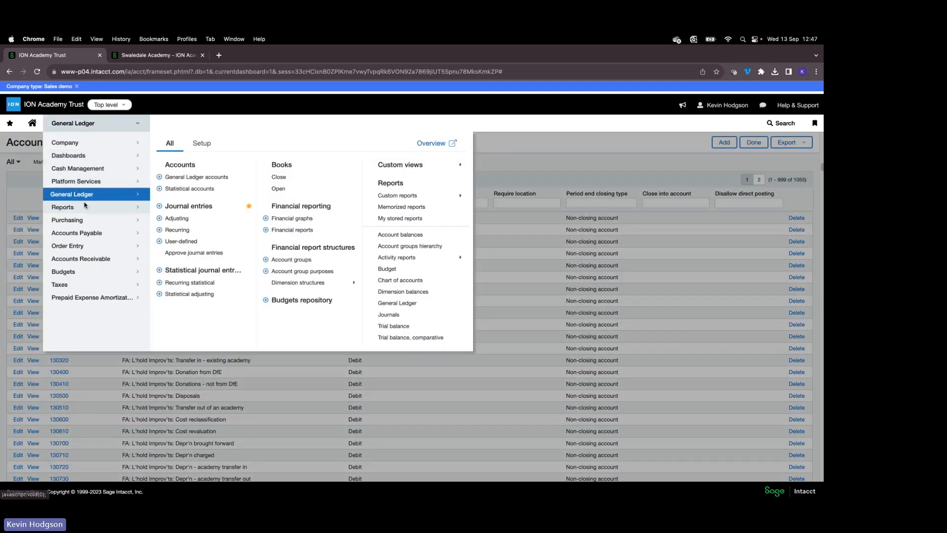
pyautogui.moveTo(78, 223)
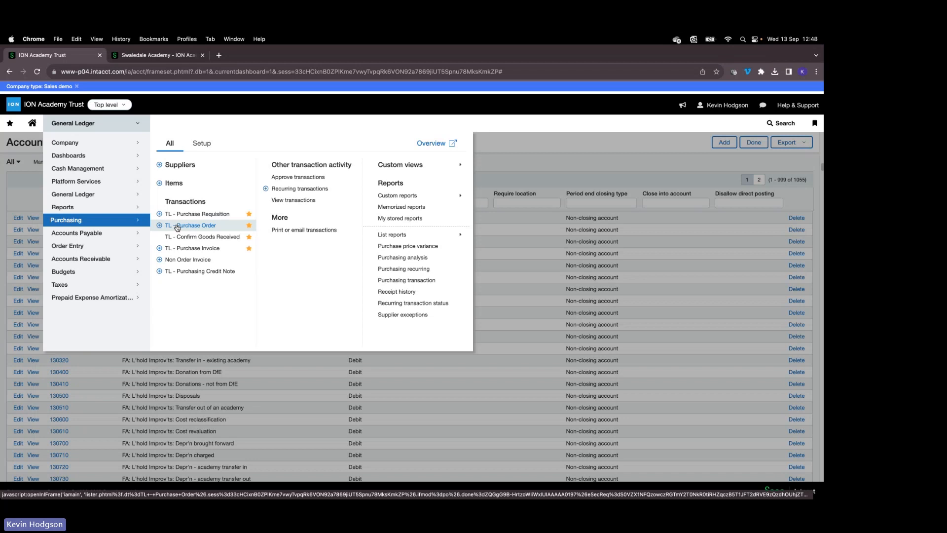
pyautogui.moveTo(100, 238)
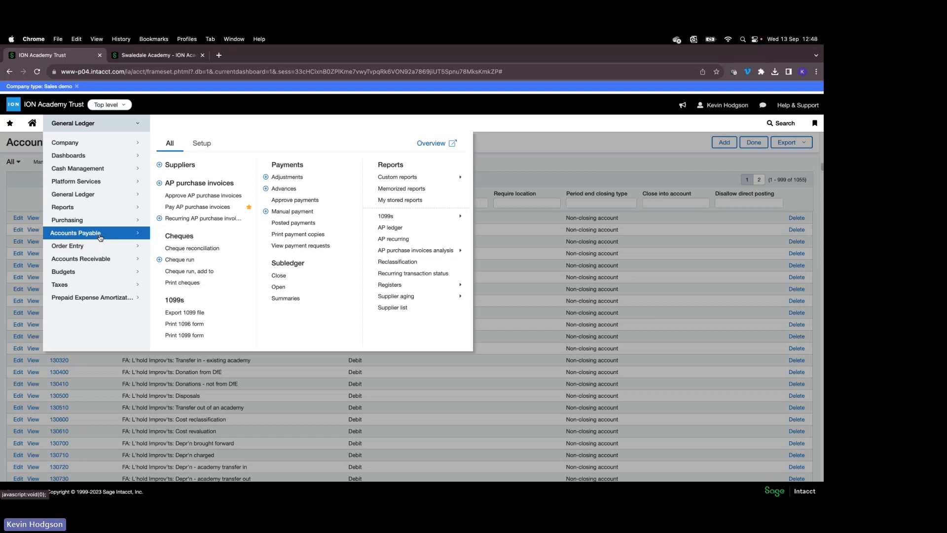
pyautogui.click(185, 164)
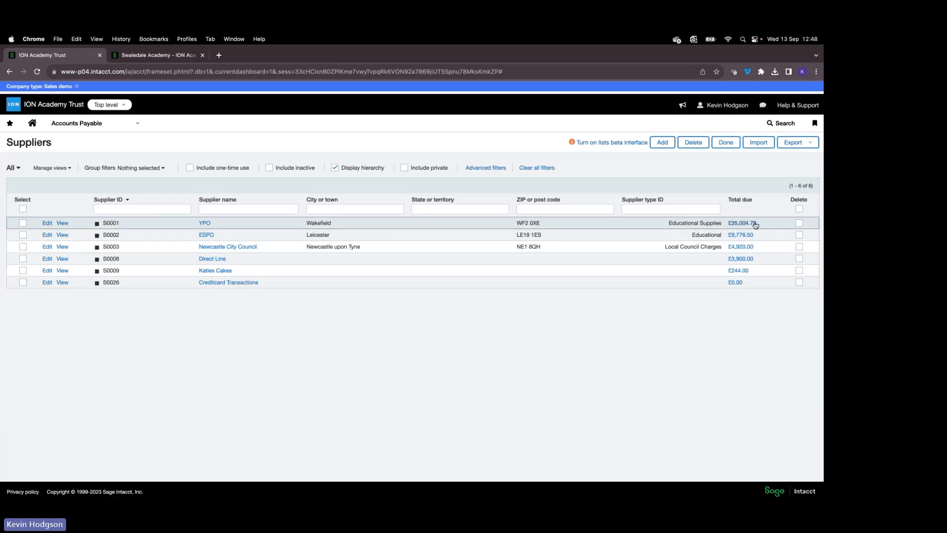
pyautogui.moveTo(759, 224); pyautogui.dragTo(734, 224)
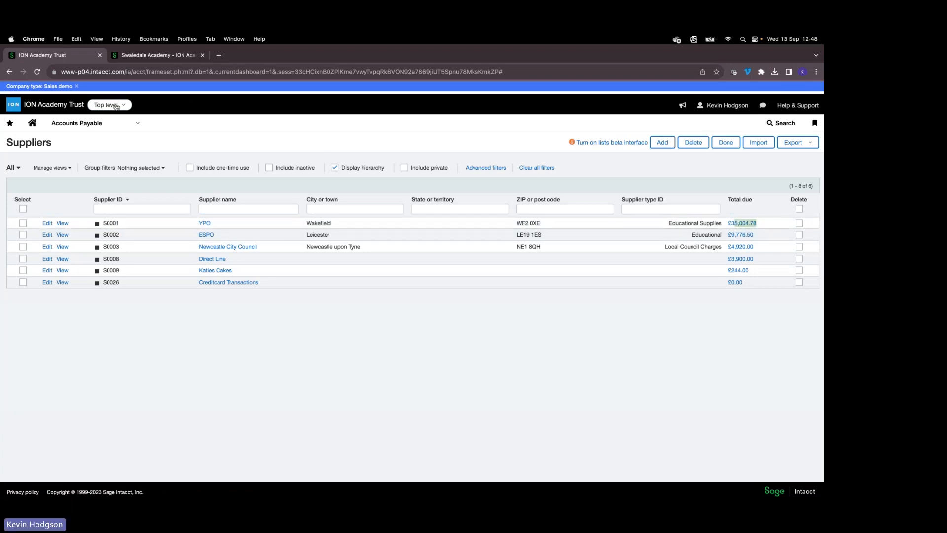
pyautogui.click(747, 223)
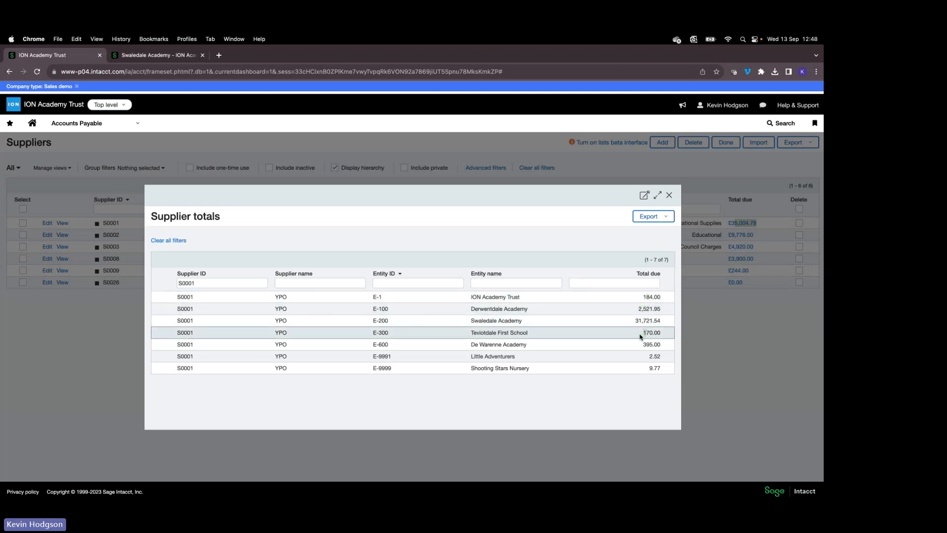
pyautogui.click(669, 195)
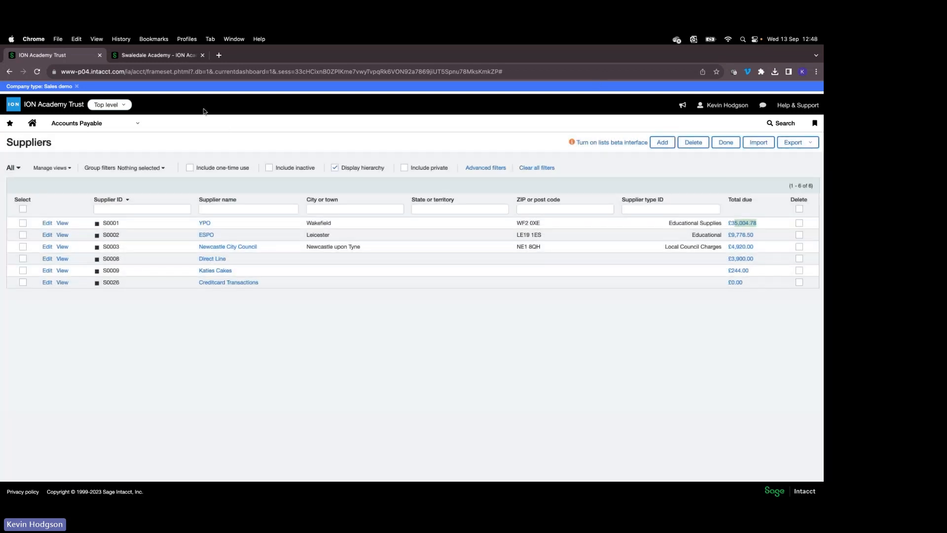
# Switch to the Swaledale Academy session and check YPO's total due in its Accounts Payable suppliers list
pyautogui.click(164, 55)
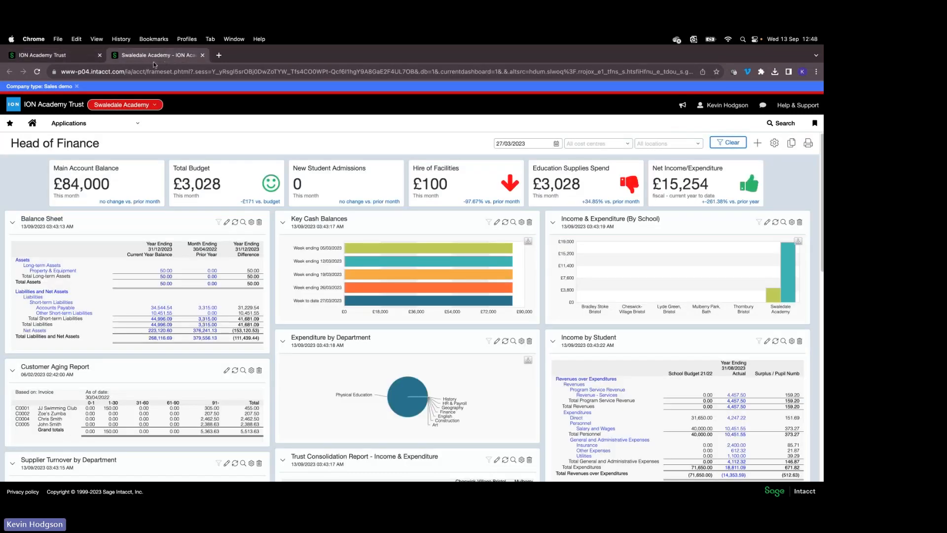
pyautogui.click(125, 105)
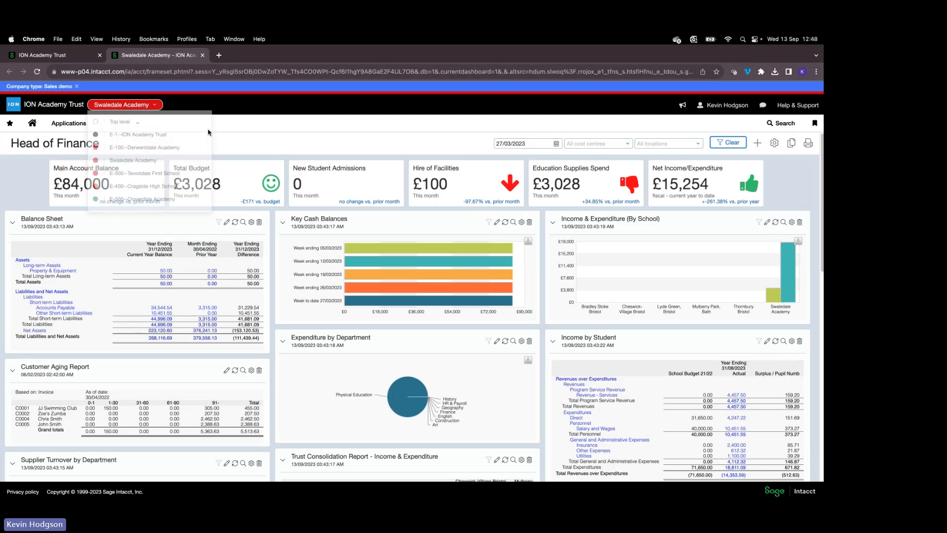
pyautogui.click(88, 124)
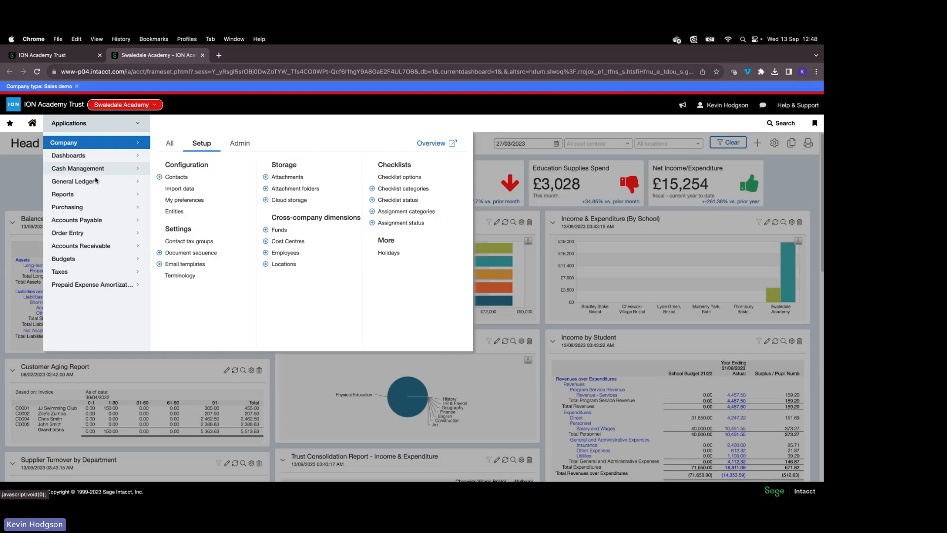
pyautogui.click(120, 221)
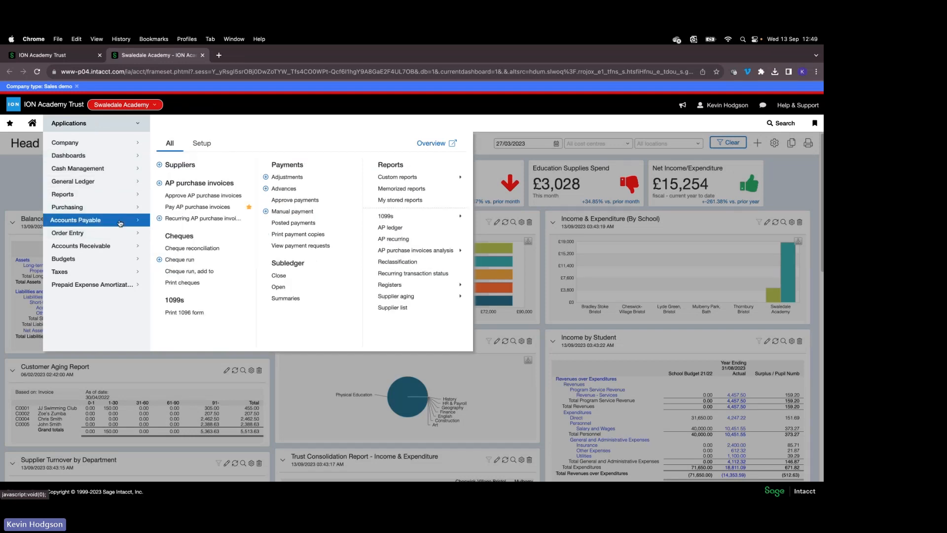
pyautogui.click(180, 164)
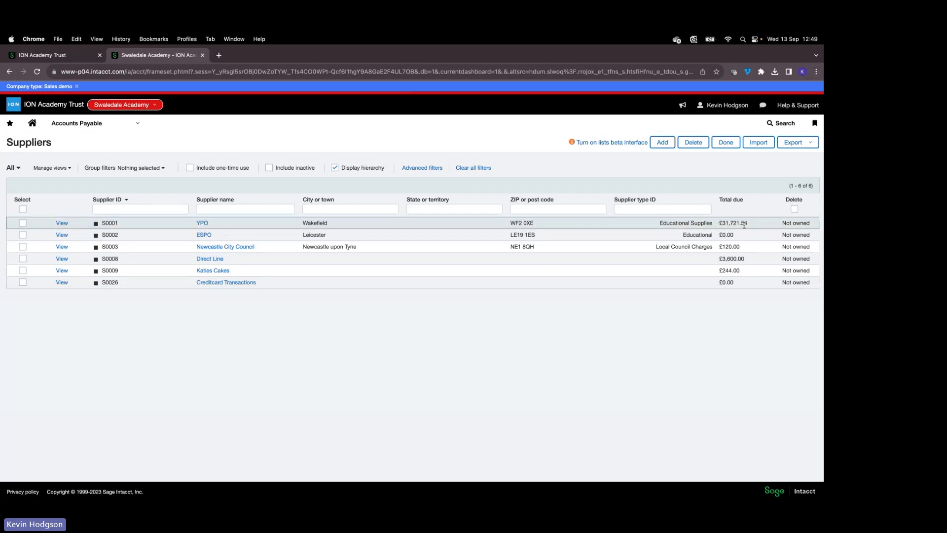
pyautogui.moveTo(747, 223); pyautogui.dragTo(725, 224)
# Return to the top-level session, open the company's entities list and examine the blank new-entity form without saving it
pyautogui.click(73, 55)
pyautogui.click(76, 128)
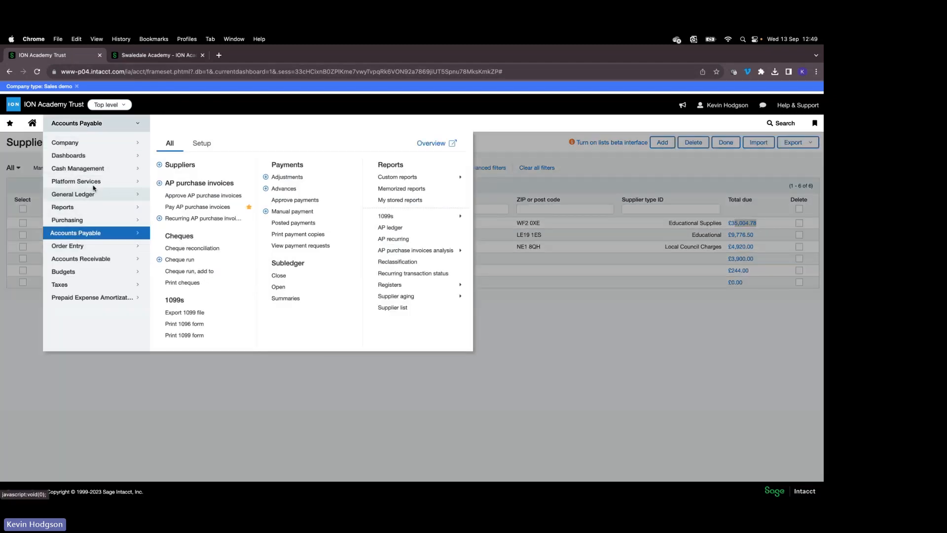
pyautogui.click(109, 145)
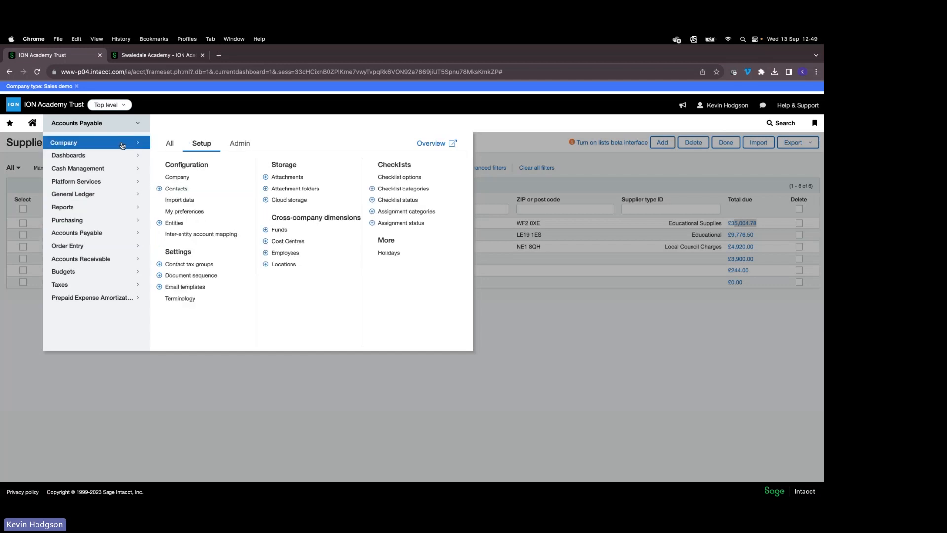
pyautogui.click(175, 225)
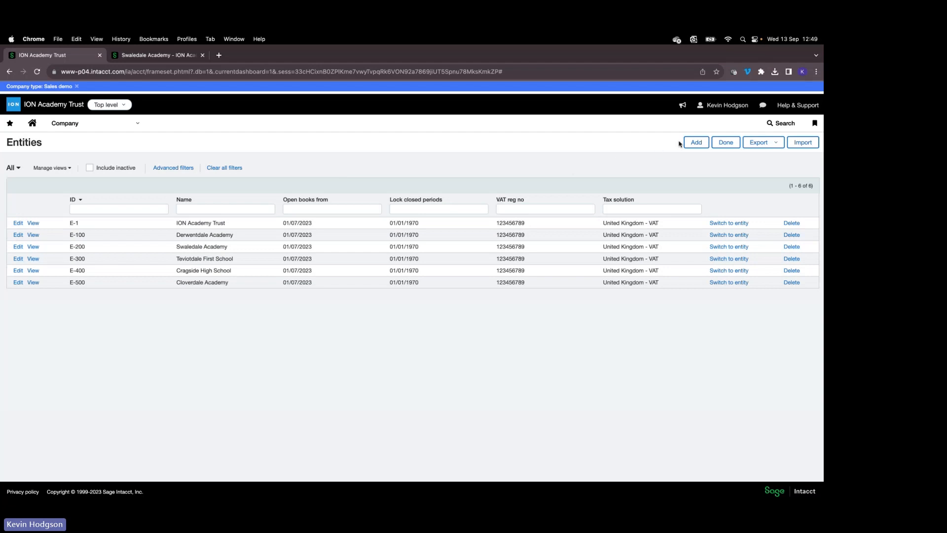
pyautogui.click(695, 142)
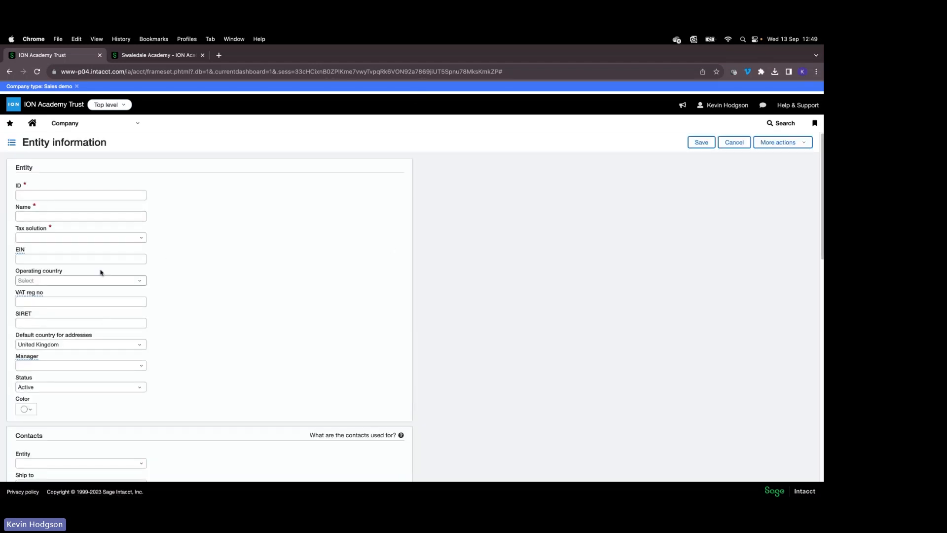
pyautogui.click(735, 142)
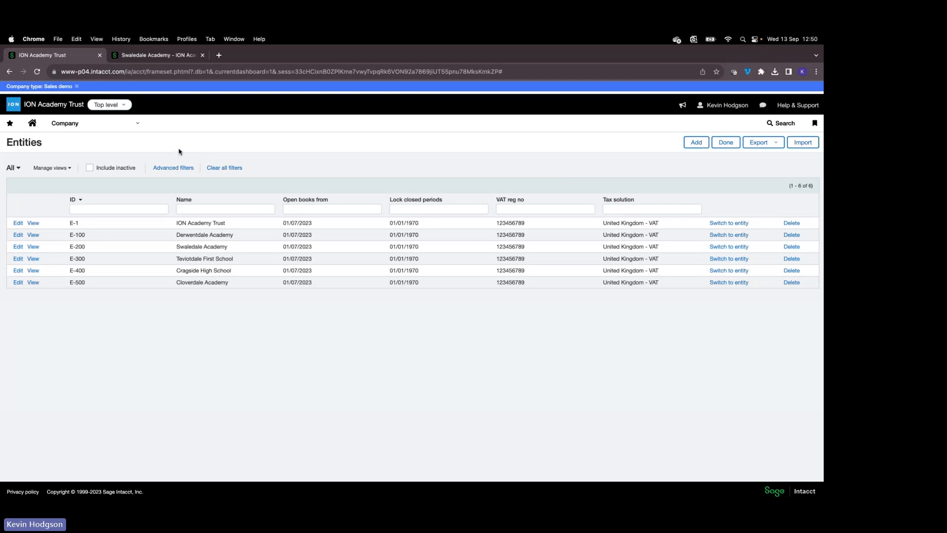
# Open the top-level Head of Finance dashboard
pyautogui.click(130, 128)
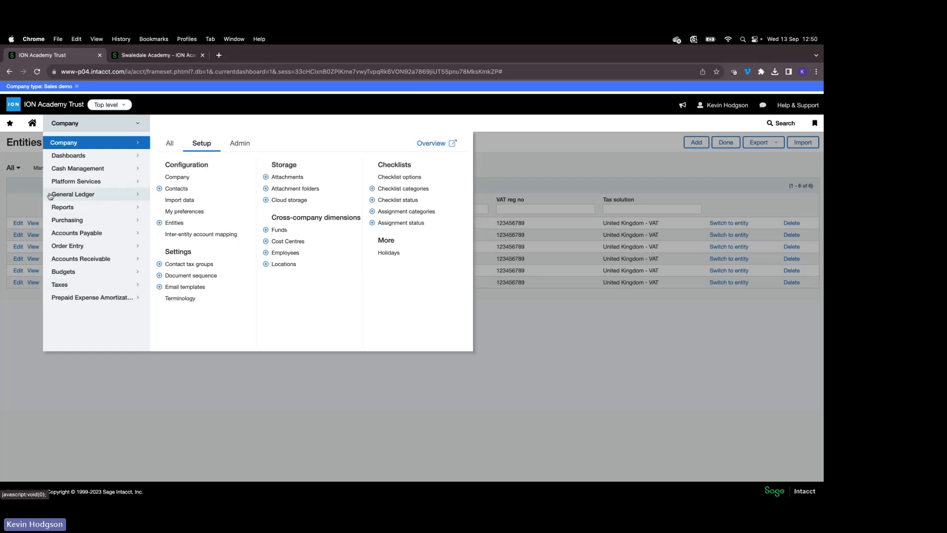
pyautogui.click(72, 156)
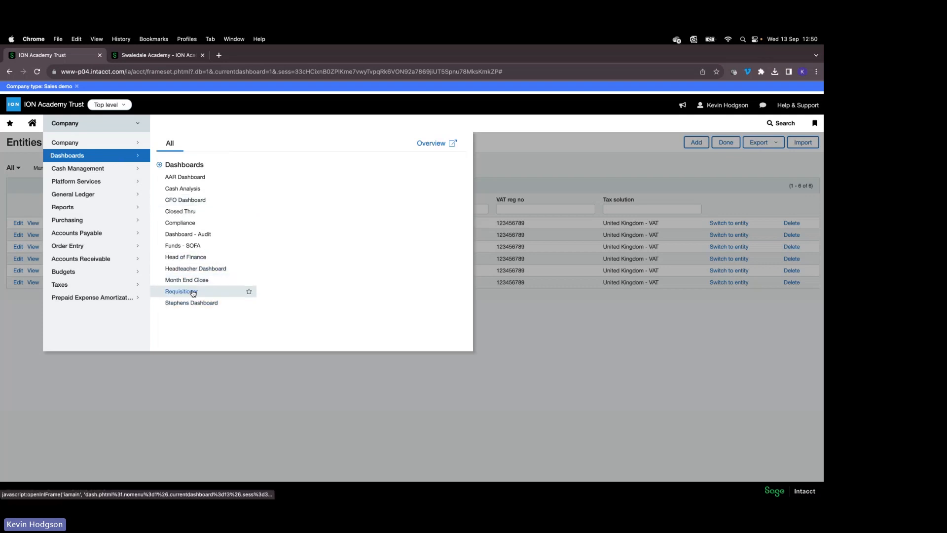
pyautogui.click(193, 257)
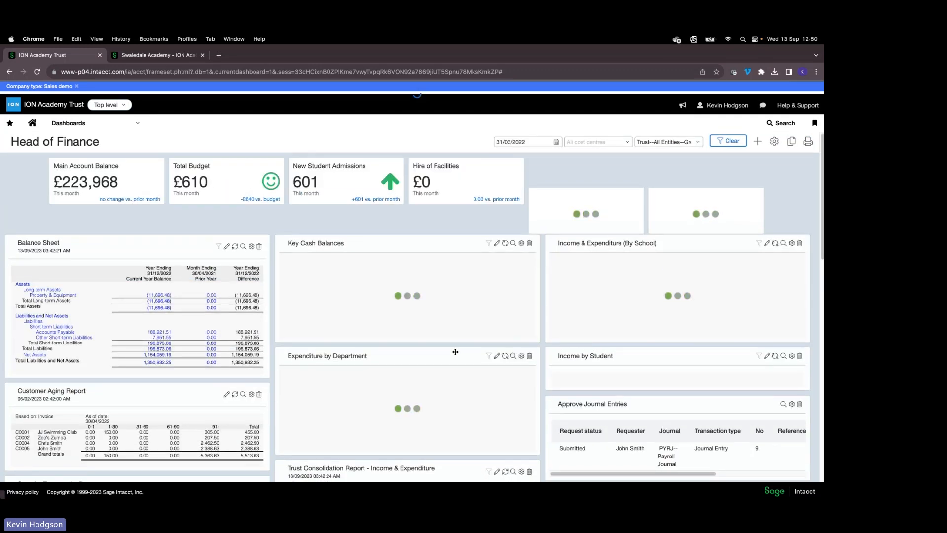
# Run the Trust Consolidation Report - Income & Expenditure in HTML as of 31/03/2022 for Trust--All Entities, with no cost centre selected
pyautogui.scroll(-3, 457, 353)
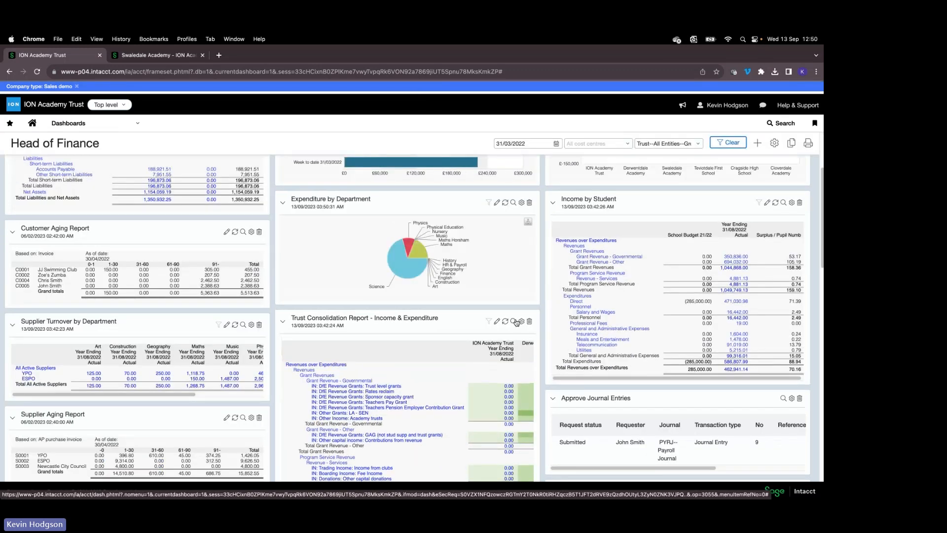
pyautogui.click(512, 324)
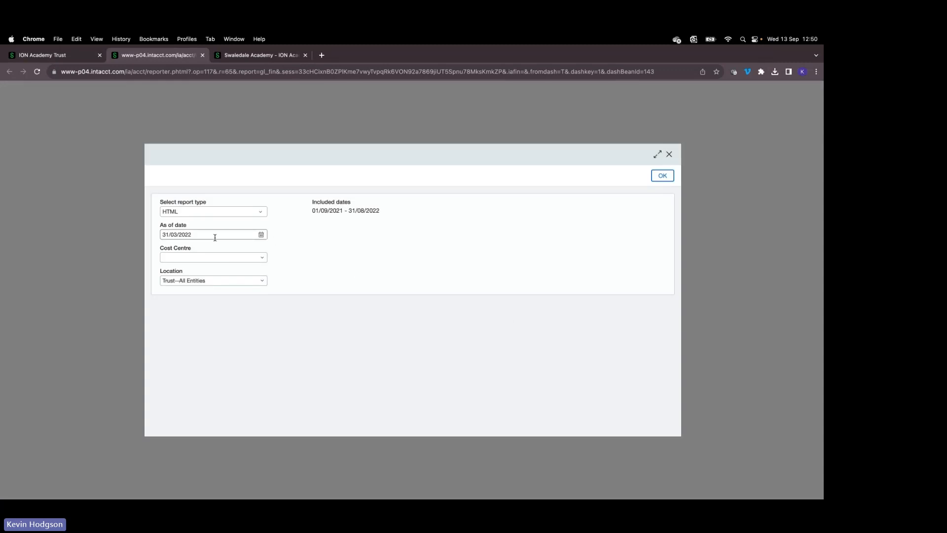
pyautogui.click(262, 257)
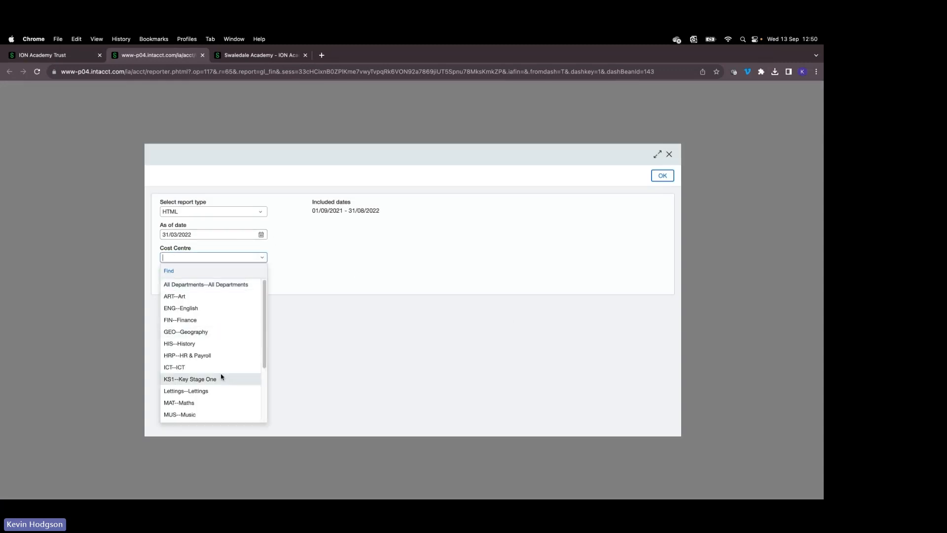
pyautogui.click(300, 278)
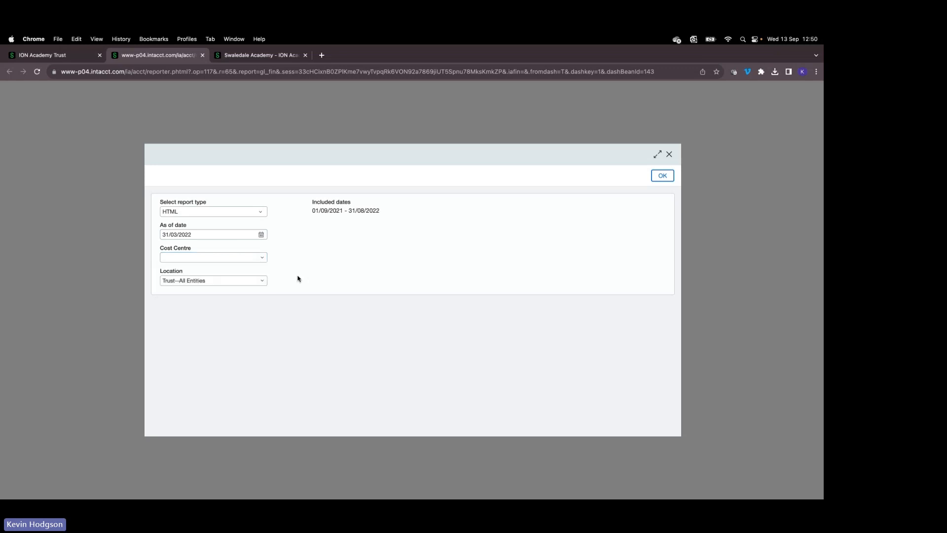
pyautogui.click(253, 280)
pyautogui.click(657, 176)
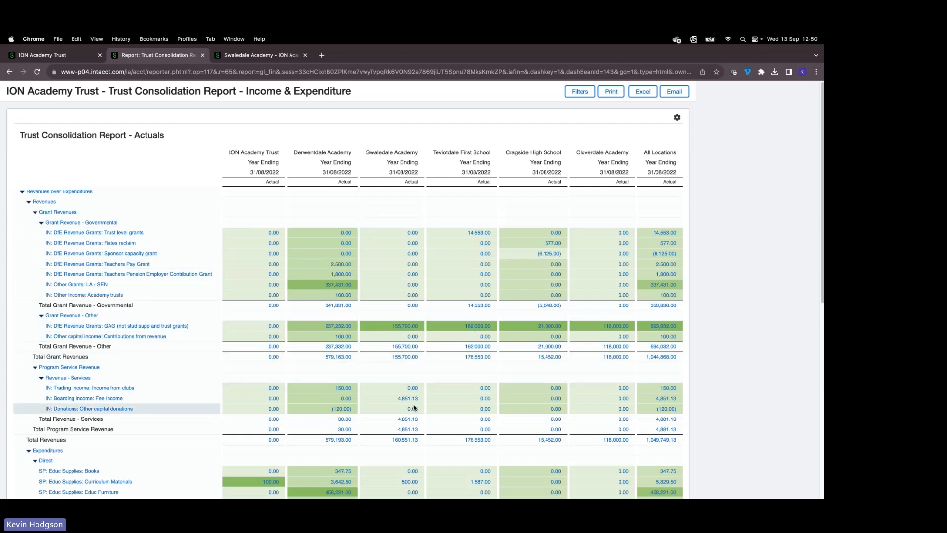
# Drill down from Derwentdale Academy's income from clubs through the ledger report and journal entry to the JJ Swimming Club sales invoice
pyautogui.click(343, 389)
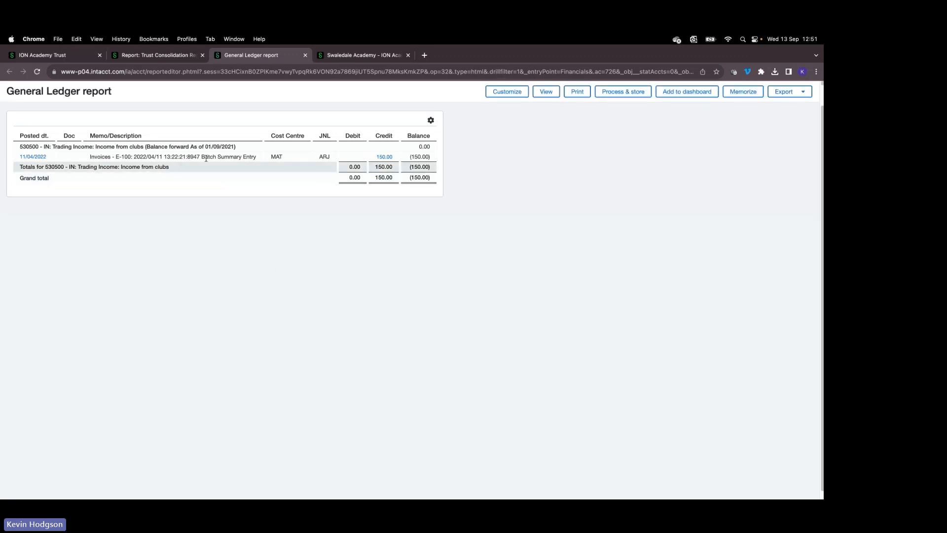
pyautogui.click(383, 157)
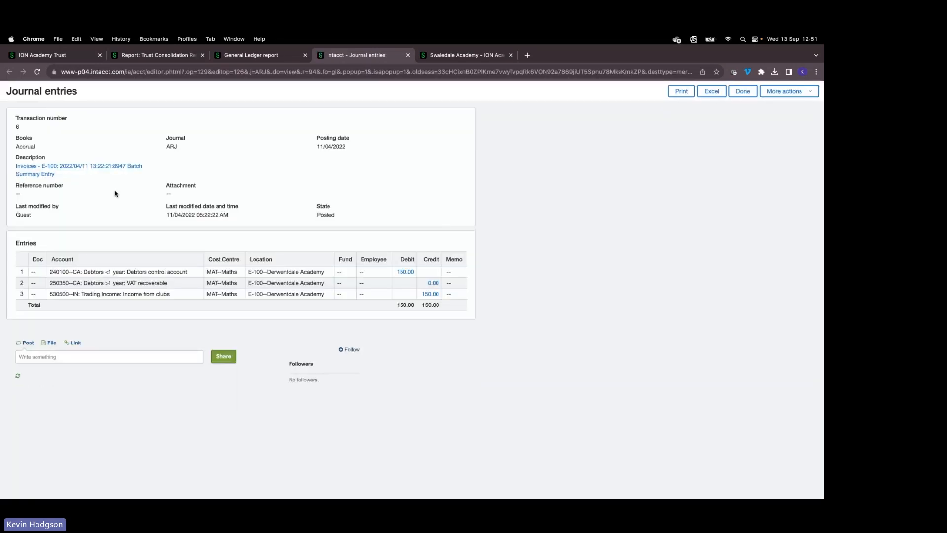
pyautogui.click(51, 175)
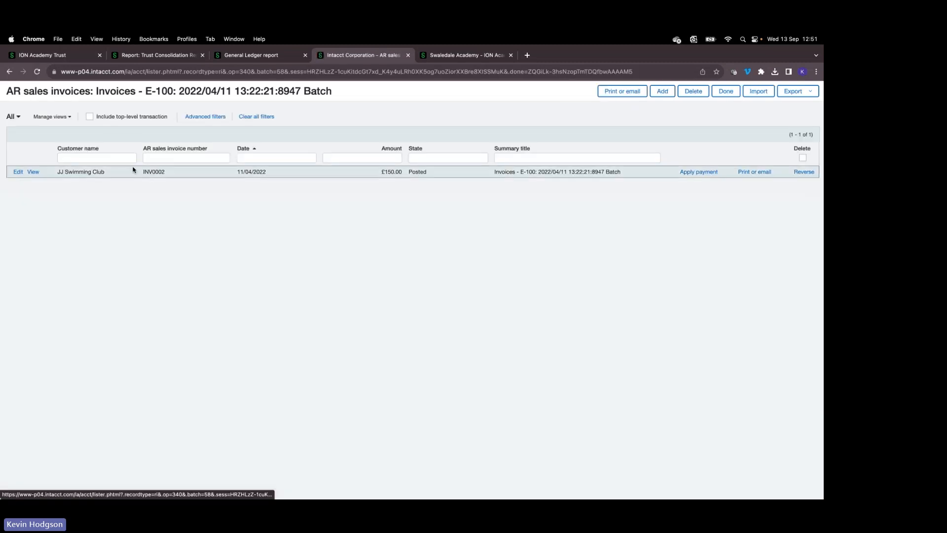
pyautogui.click(33, 172)
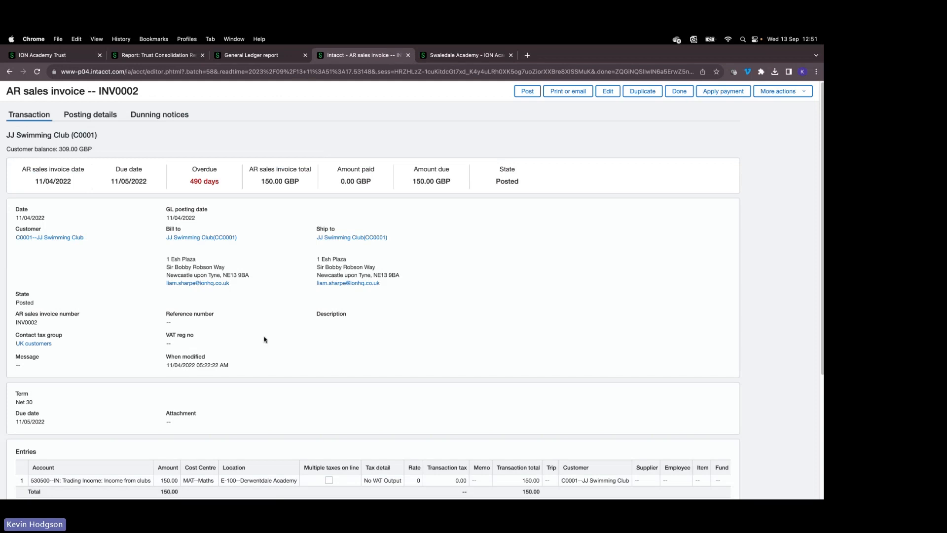
pyautogui.scroll(-1, 321, 355)
pyautogui.scroll(1, 202, 350)
# Close the invoice, General Ledger report and Trust Consolidation Report, and return to the top-level Head of Finance dashboard
pyautogui.click(408, 55)
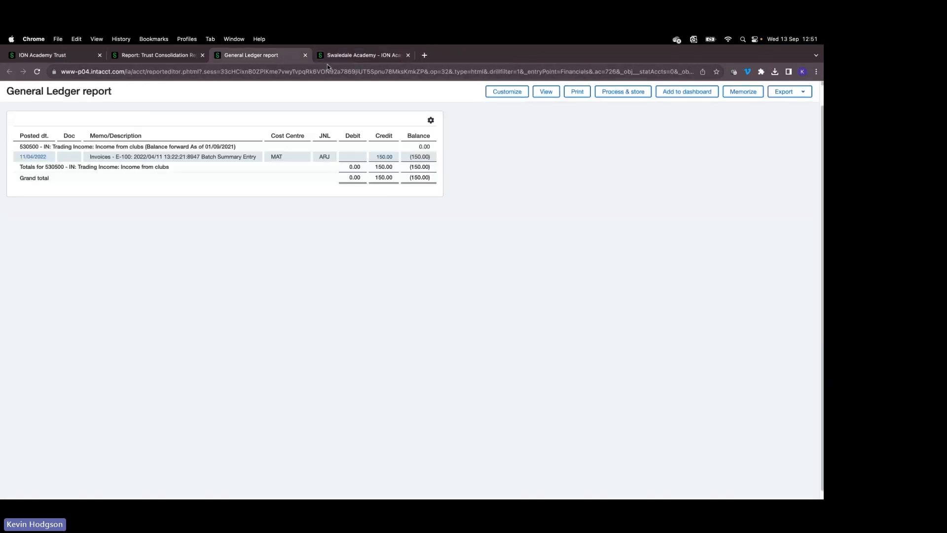
pyautogui.click(306, 58)
pyautogui.click(286, 55)
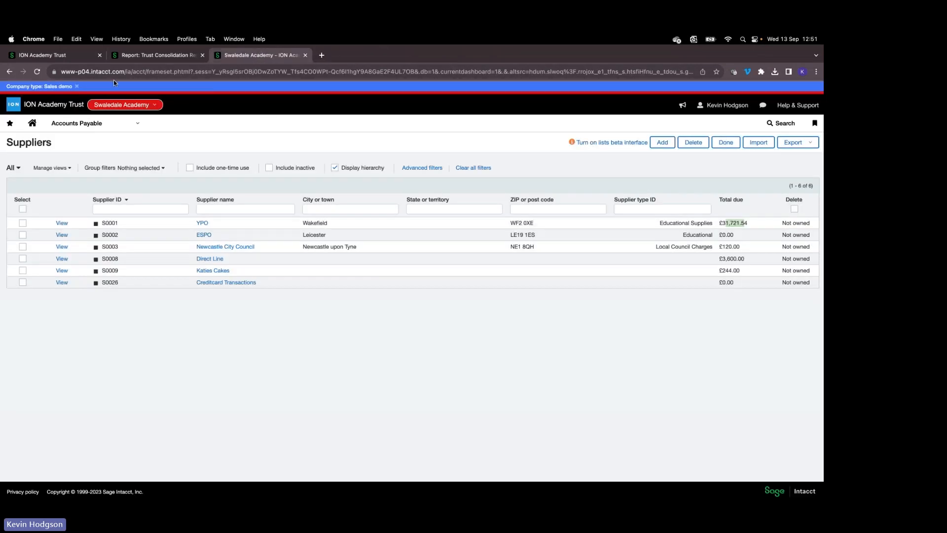
pyautogui.click(202, 55)
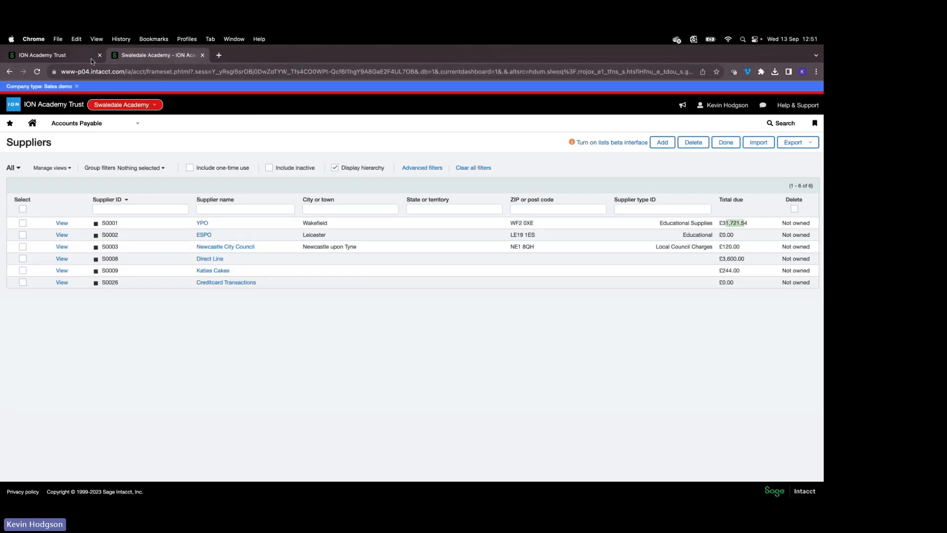
pyautogui.click(76, 55)
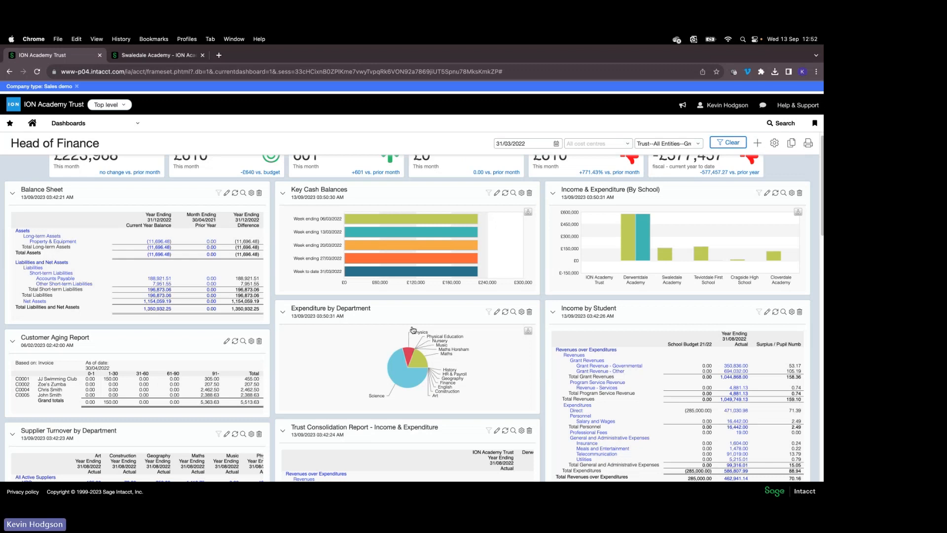
# Open a blank TL - Purchase Requisition from the Purchasing module's transactions
pyautogui.scroll(1, 527, 353)
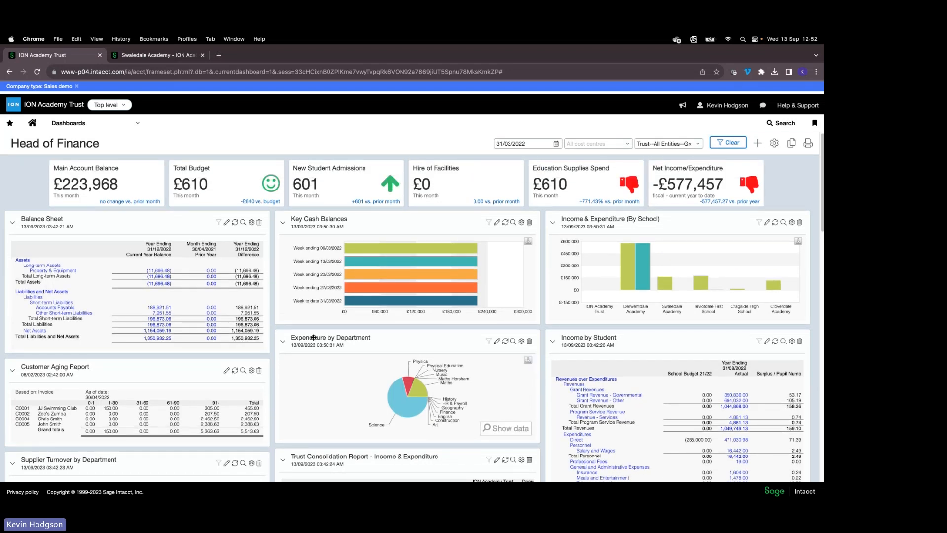
pyautogui.click(124, 129)
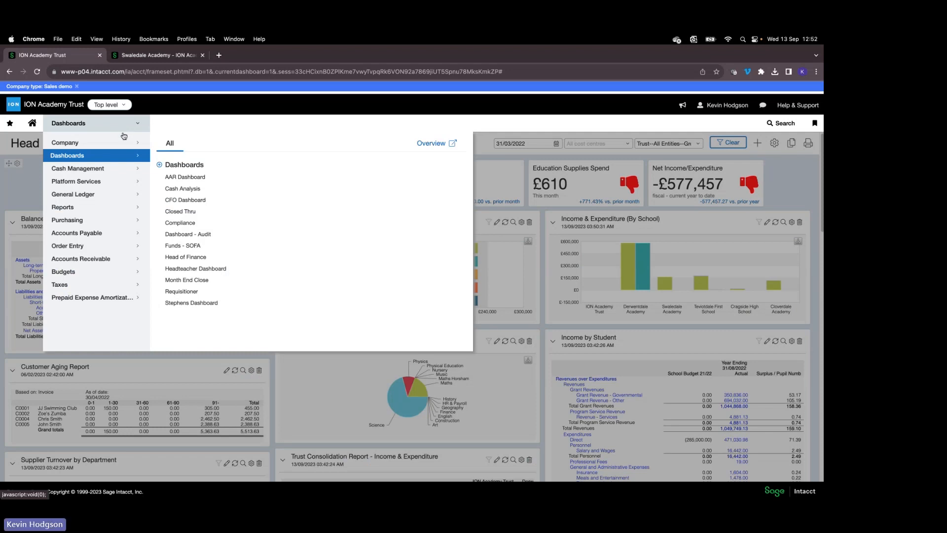
pyautogui.click(99, 224)
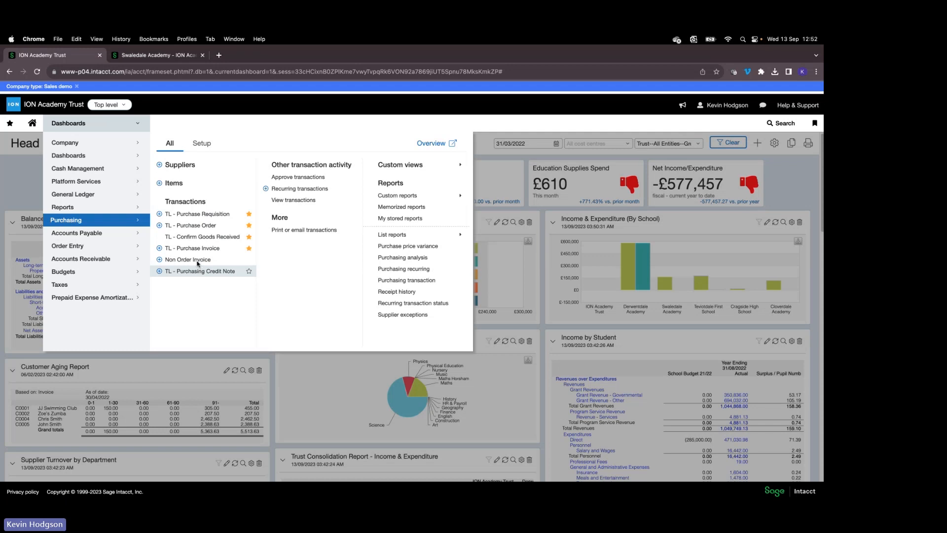
pyautogui.click(212, 217)
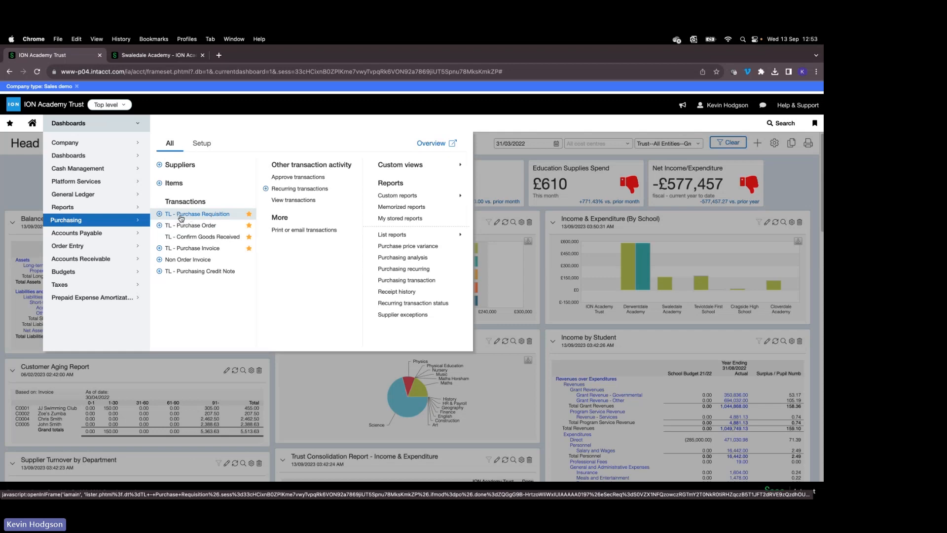
pyautogui.click(159, 214)
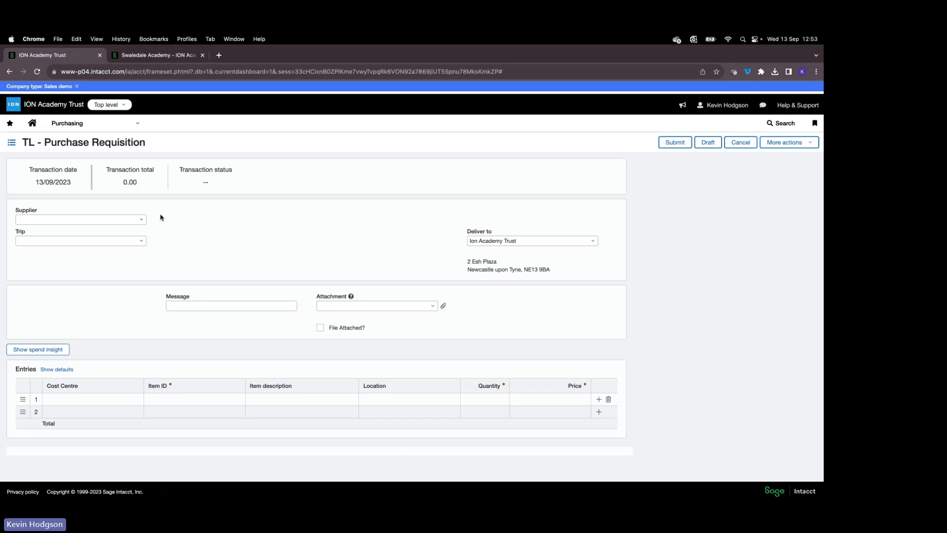
# Open the Requisitioner dashboard and review the posts on purchase transactions in its What I Follow feed
pyautogui.click(117, 124)
pyautogui.moveTo(112, 158)
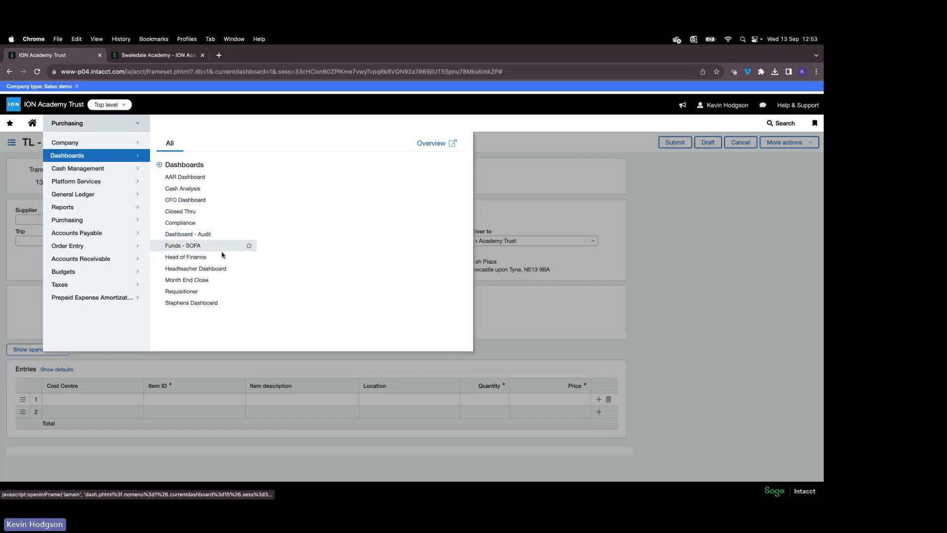
pyautogui.click(187, 293)
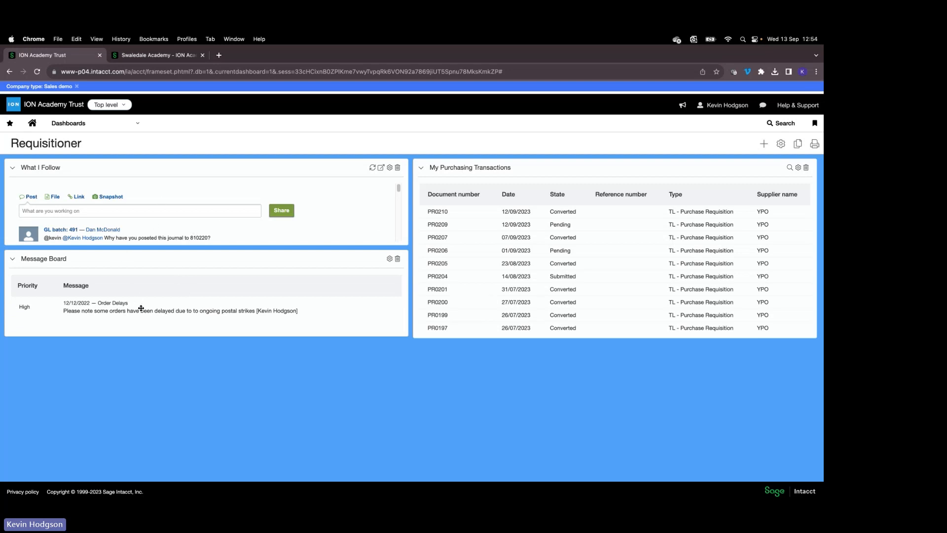
pyautogui.scroll(-4, 103, 207)
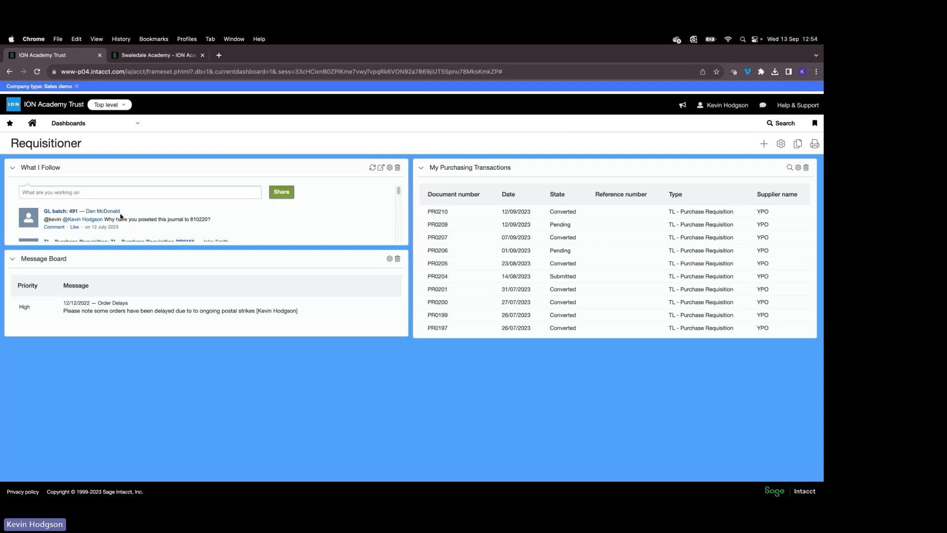
pyautogui.scroll(-1, 127, 215)
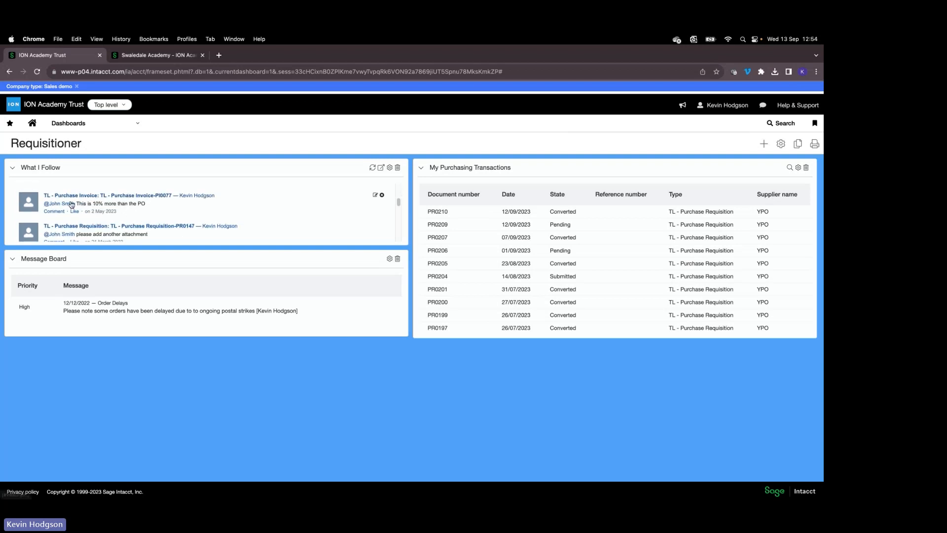
pyautogui.moveTo(80, 203); pyautogui.dragTo(153, 207)
pyautogui.click(152, 207)
pyautogui.scroll(3, 161, 229)
pyautogui.scroll(-4, 118, 222)
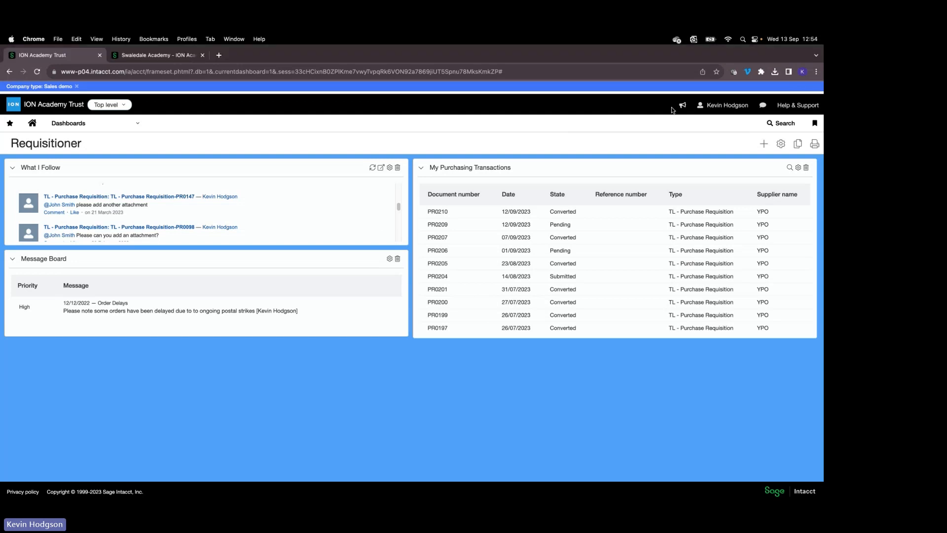
# Add a new purchase requisition from the full My Purchasing Transactions list, with supplier S0001--YPO and trip France Ski Trip 2022
pyautogui.click(790, 167)
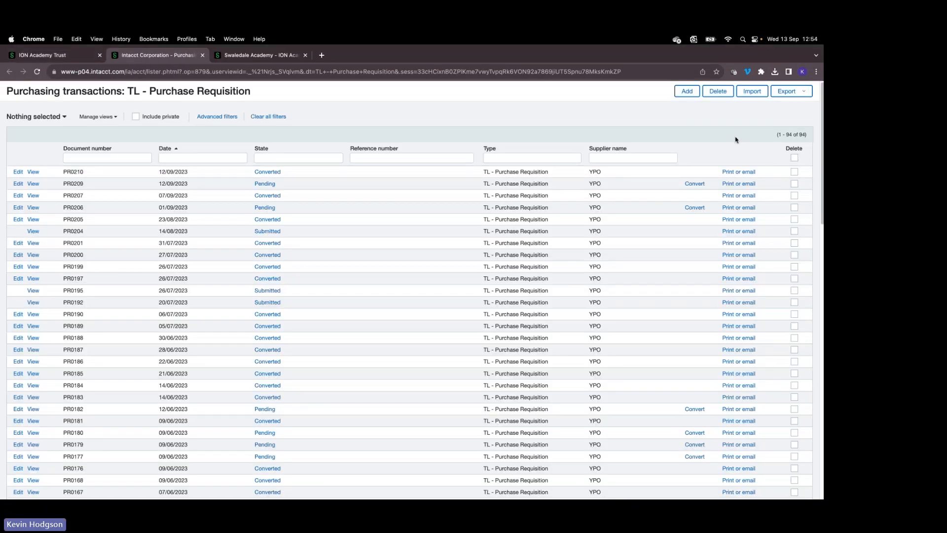
pyautogui.click(687, 91)
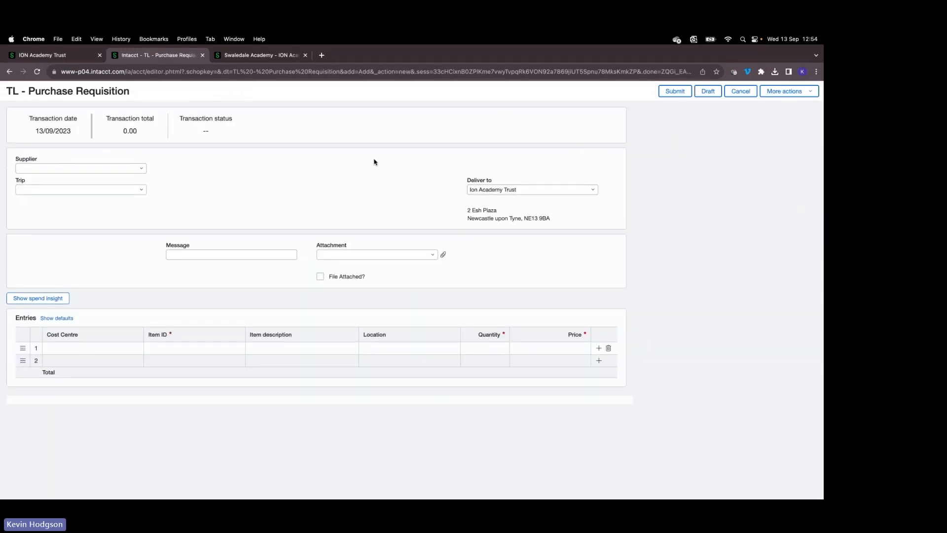
pyautogui.click(142, 169)
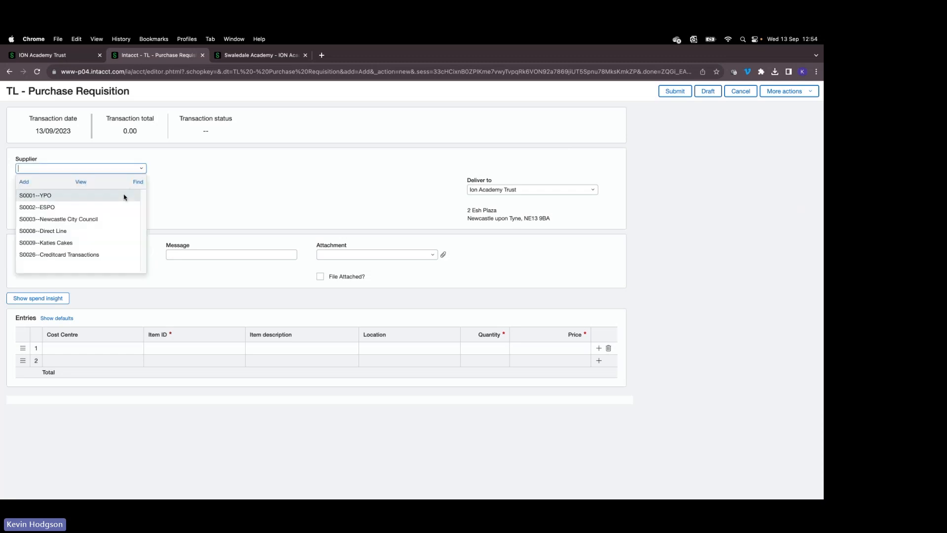
pyautogui.click(124, 195)
pyautogui.click(143, 191)
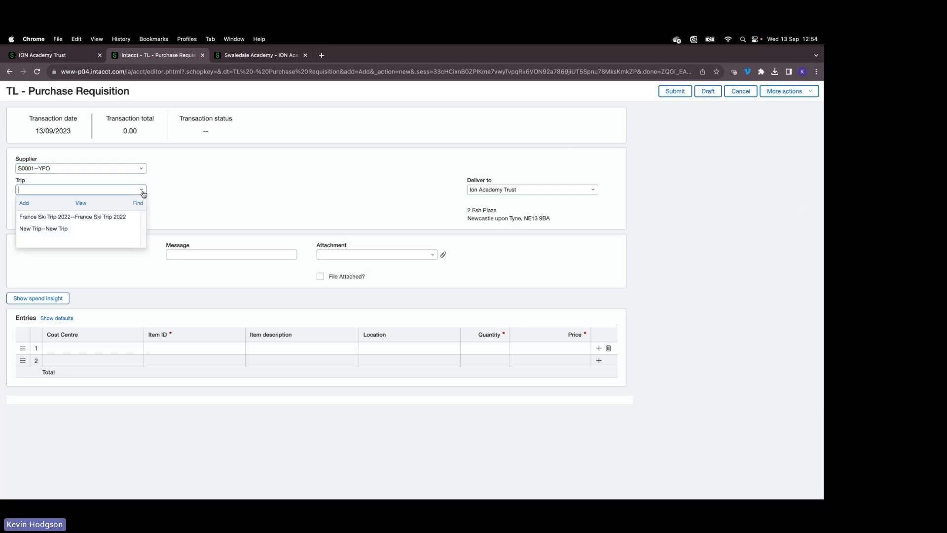
pyautogui.click(124, 216)
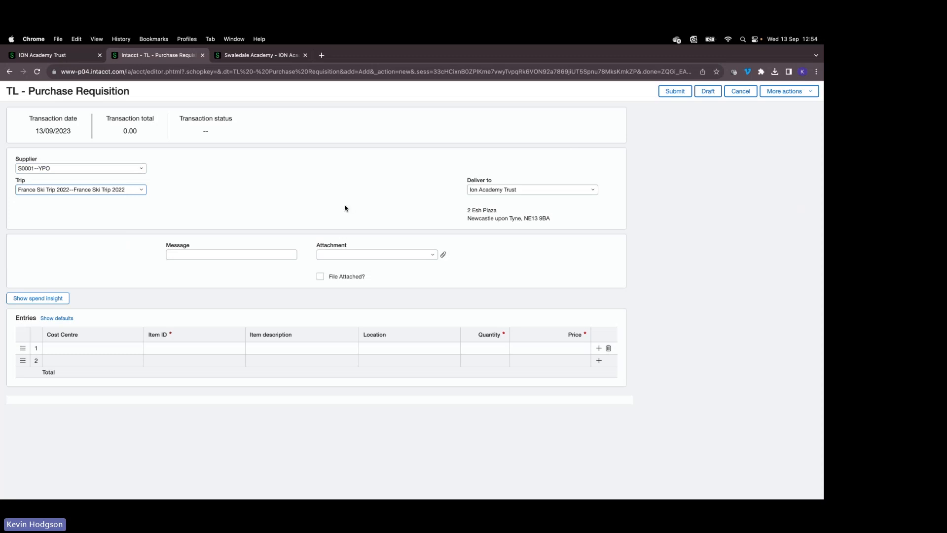
# Enter the message "need asap", attach Example Quote.pdf to the requisition and mark the file as attached
pyautogui.click(253, 253)
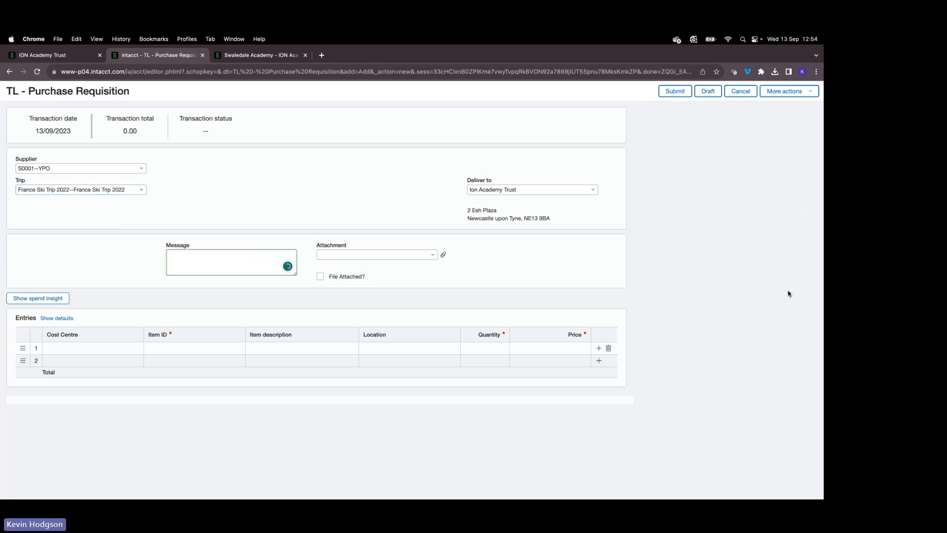
pyautogui.write('need asap')
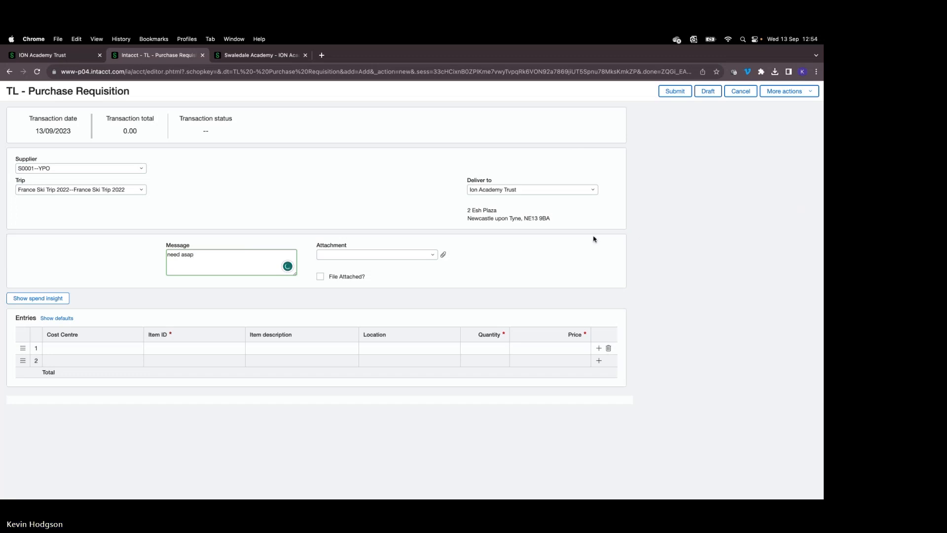
pyautogui.click(578, 255)
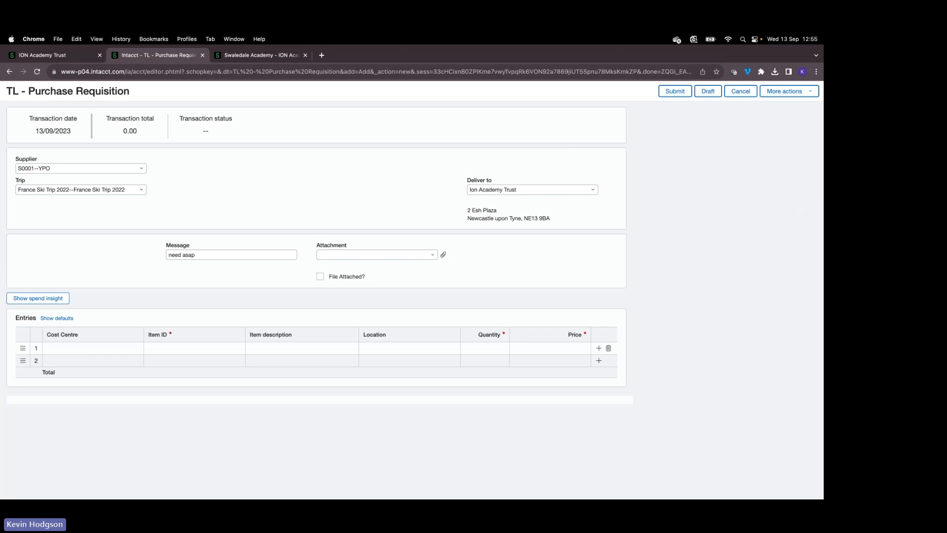
pyautogui.moveTo(204, 262); pyautogui.dragTo(357, 261)
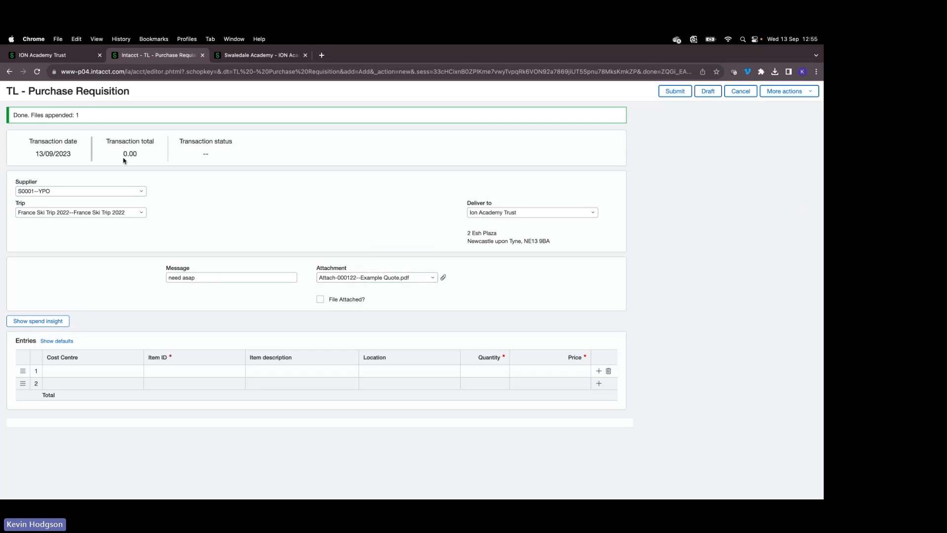
pyautogui.moveTo(122, 154); pyautogui.dragTo(142, 153)
pyautogui.click(142, 153)
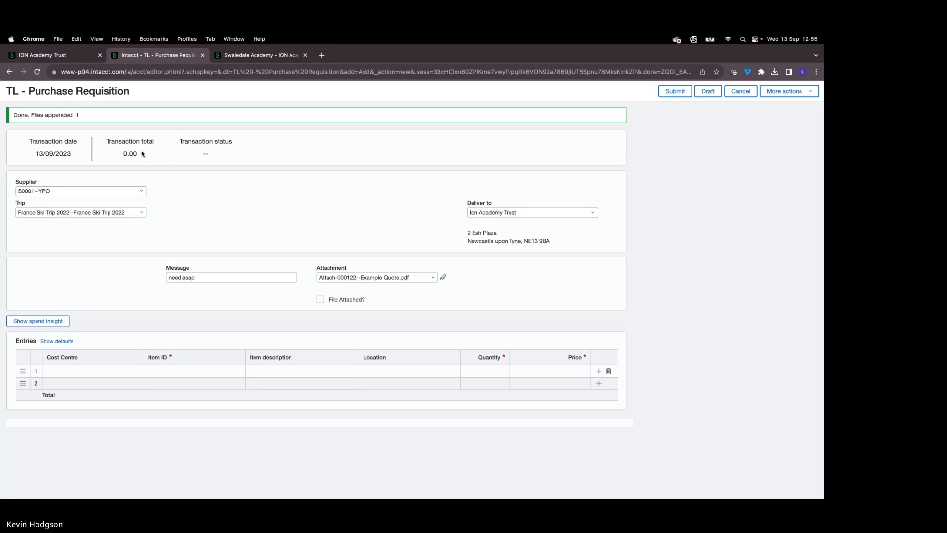
pyautogui.click(321, 300)
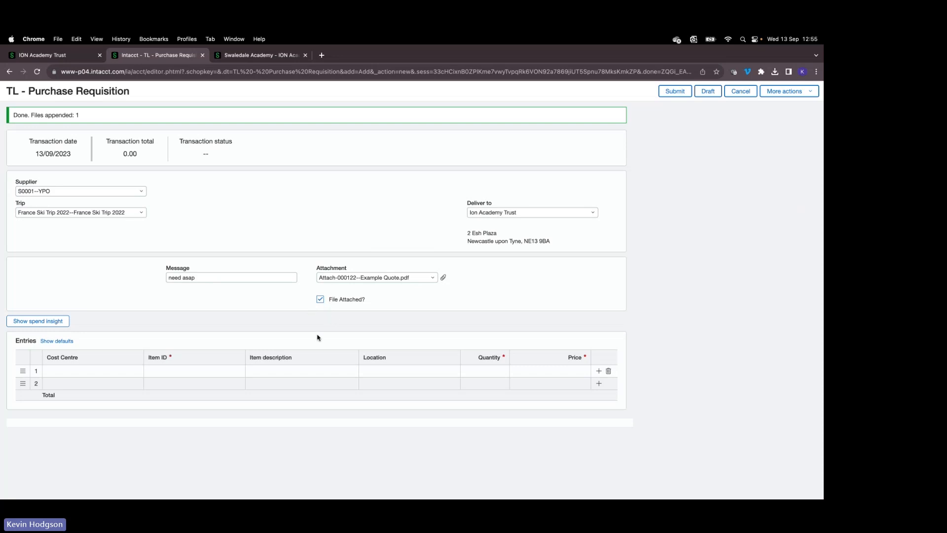
# Set the first entry line's cost centre to PE--Physical Education
pyautogui.click(97, 372)
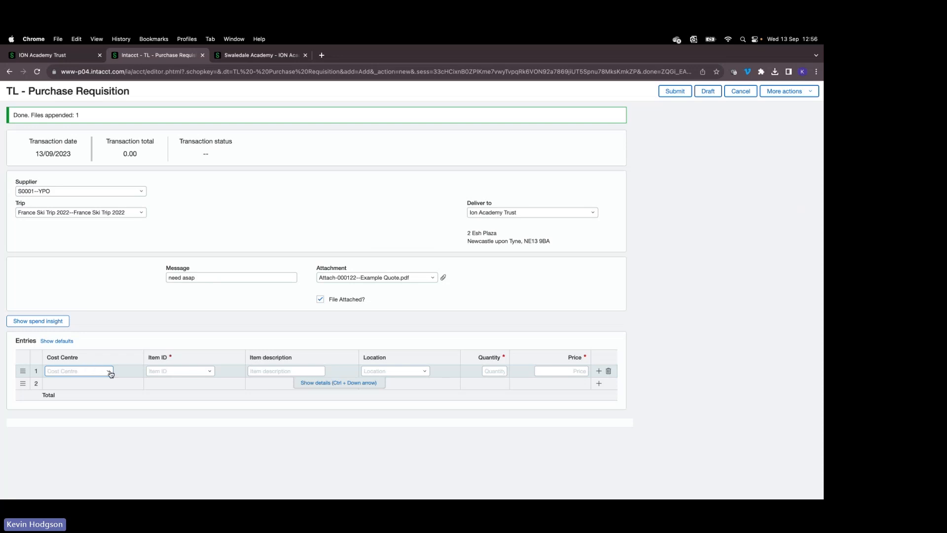
pyautogui.click(109, 372)
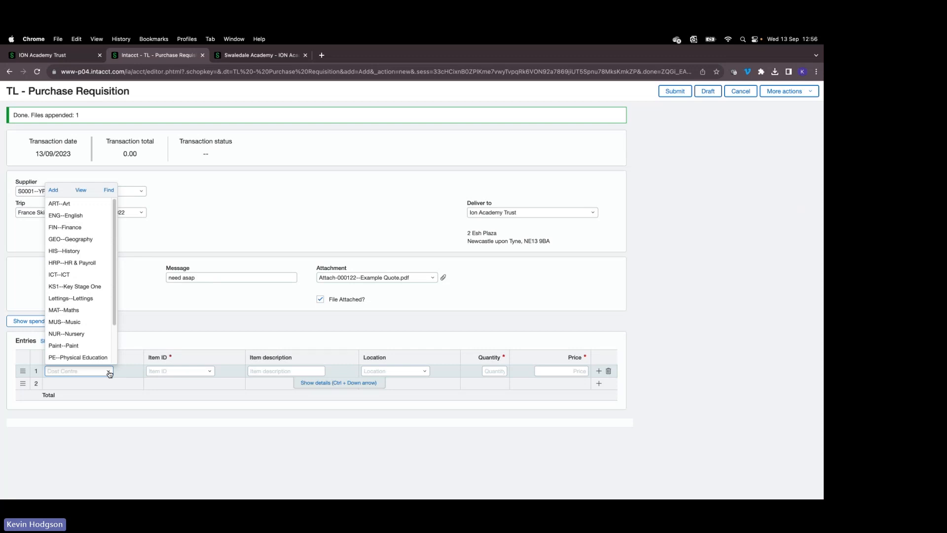
pyautogui.click(69, 358)
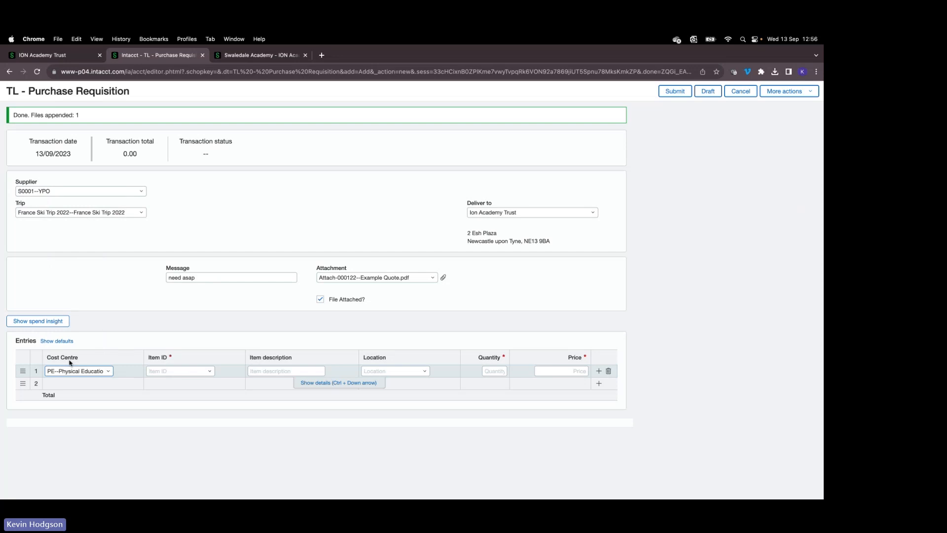
# Browse the item catalogue for the first entry line and search it for "ipad"
pyautogui.click(210, 371)
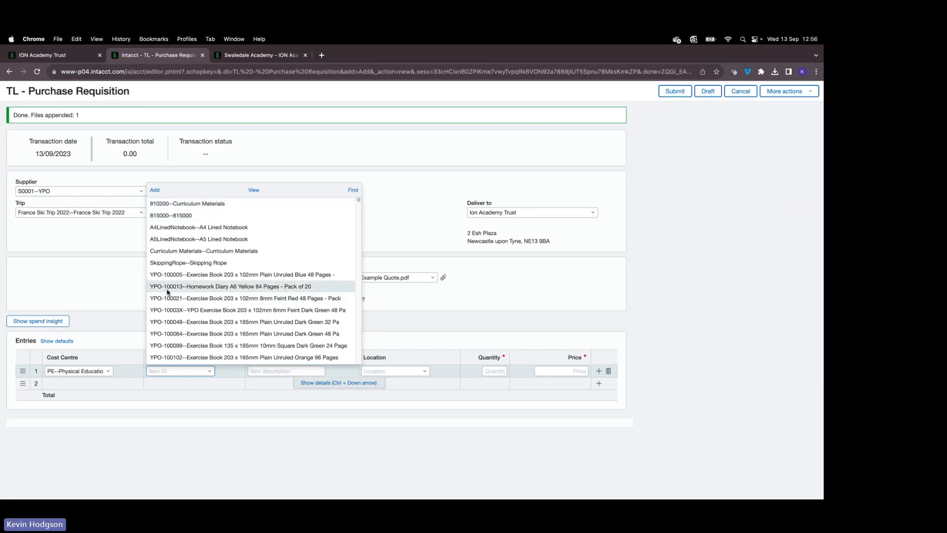
pyautogui.scroll(-5, 168, 298)
pyautogui.scroll(-15, 169, 294)
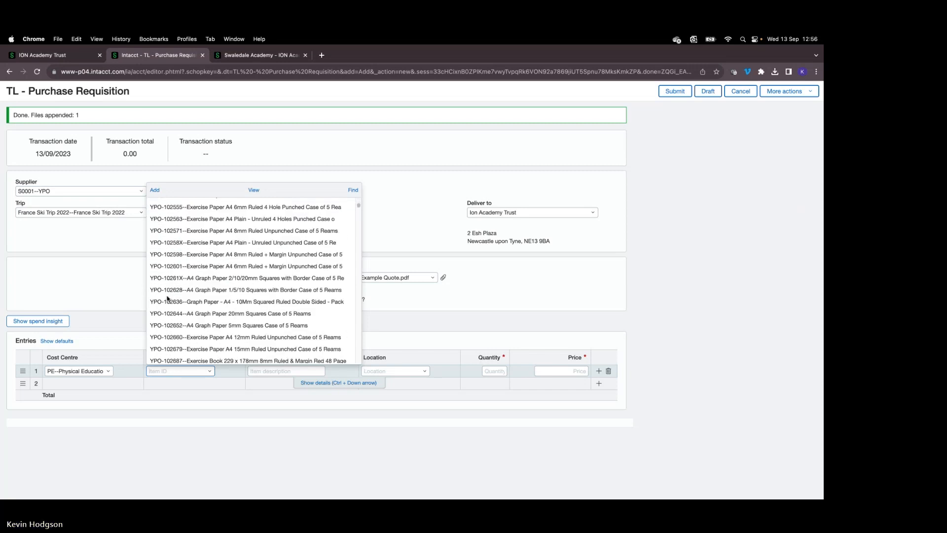
pyautogui.scroll(10, 169, 288)
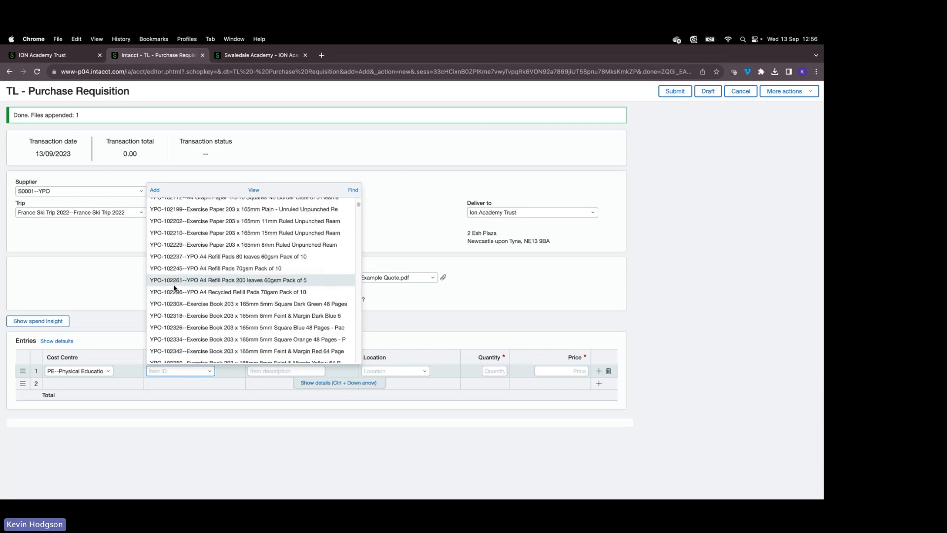
pyautogui.scroll(5, 170, 287)
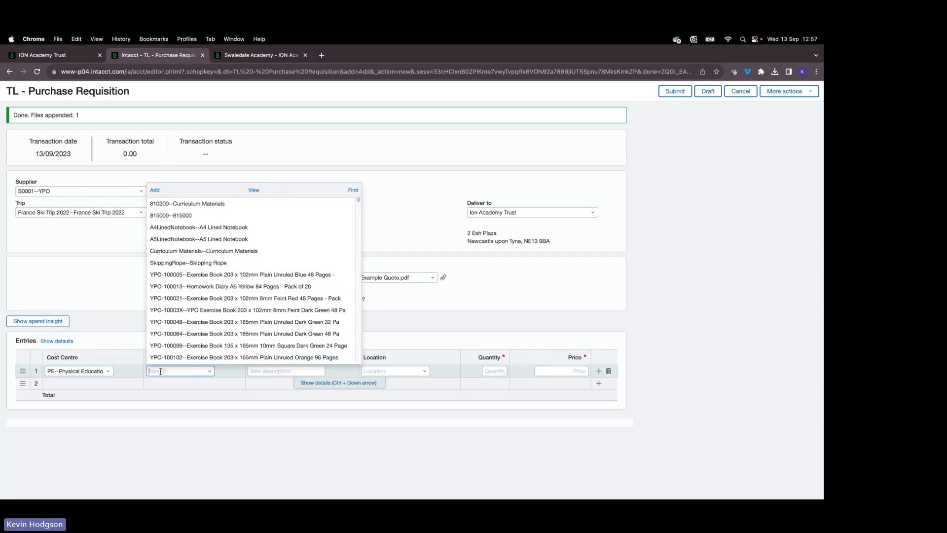
pyautogui.write('ipad')
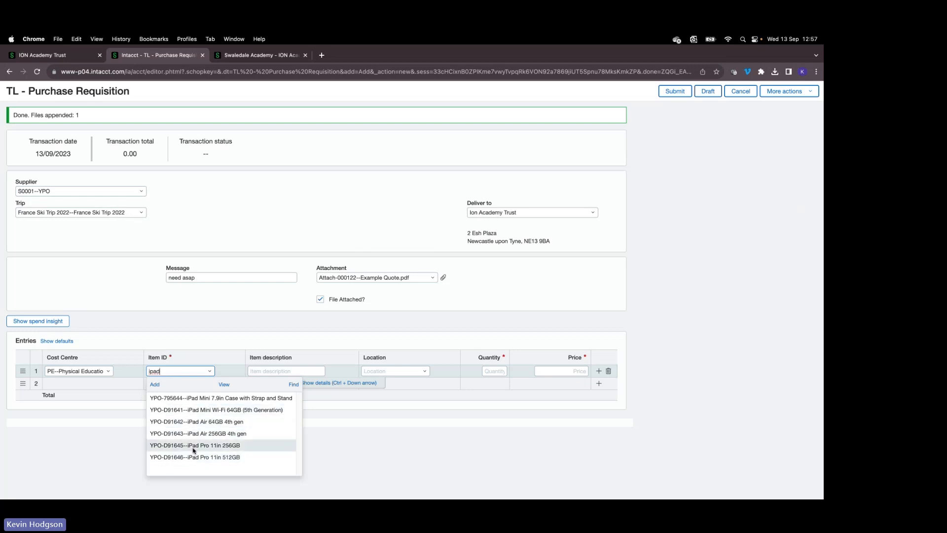
# Set the first entry line's item to 810200--Curriculum Materials and its location to E-200--Swaledale Academy
pyautogui.doubleClick(149, 371)
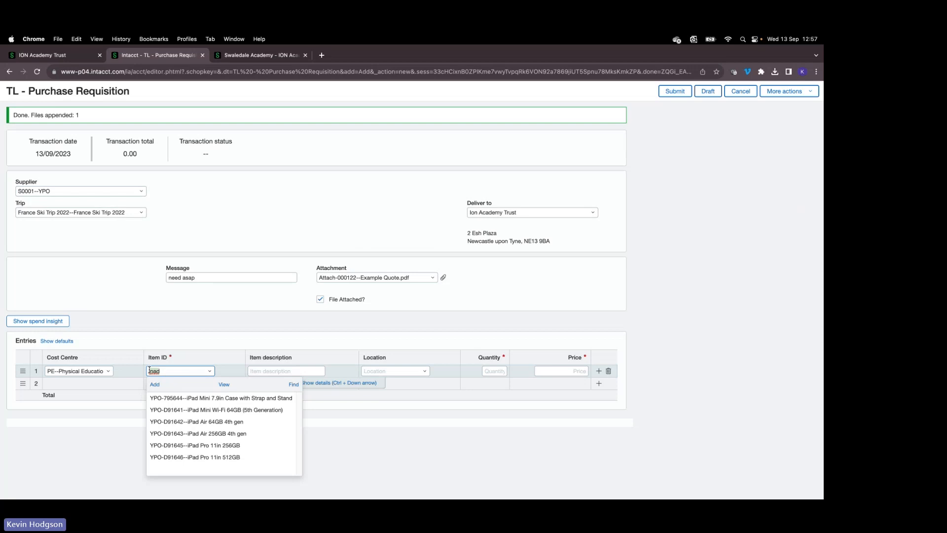
pyautogui.write('cu')
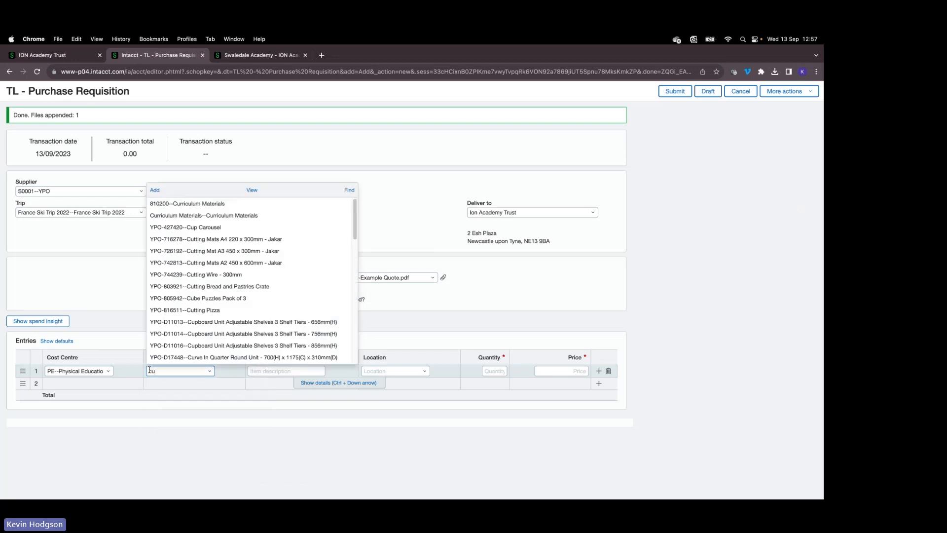
pyautogui.click(225, 204)
pyautogui.click(224, 204)
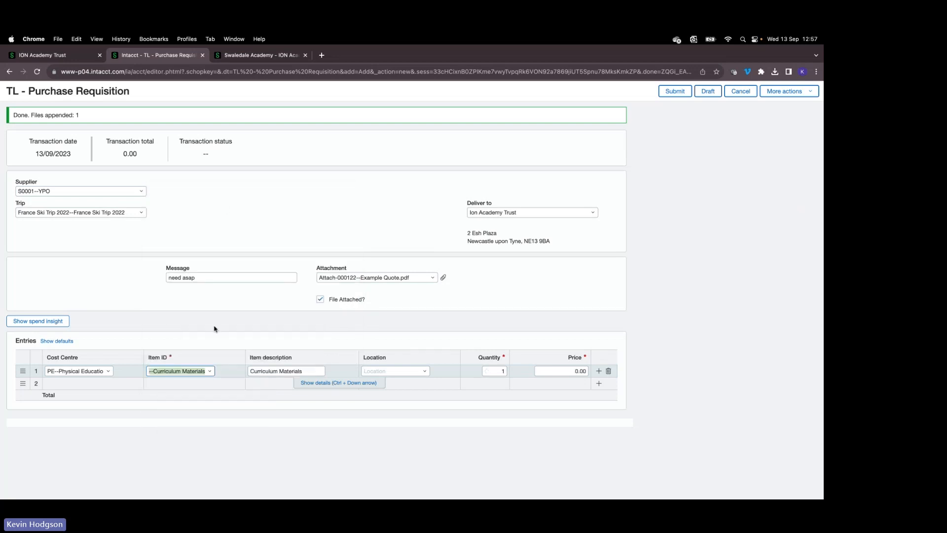
pyautogui.click(303, 370)
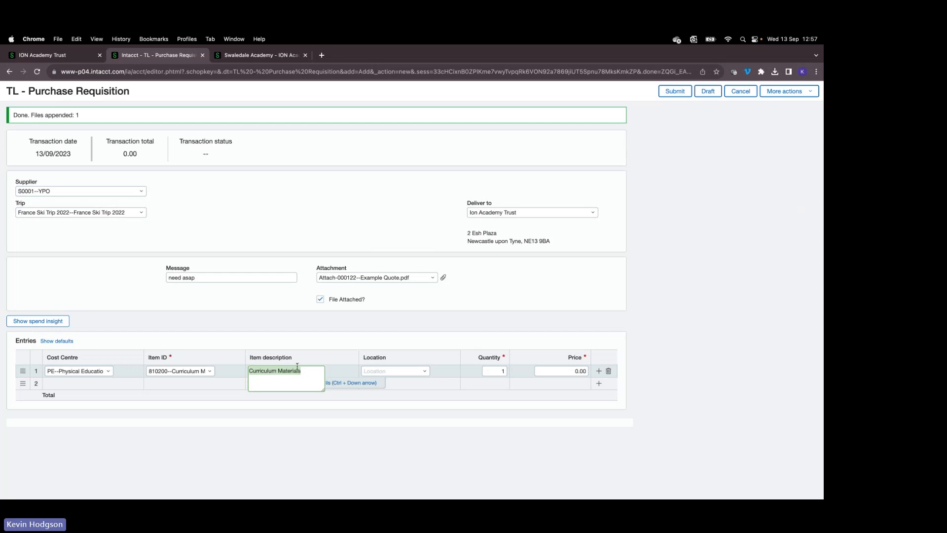
pyautogui.click(285, 377)
pyautogui.click(418, 370)
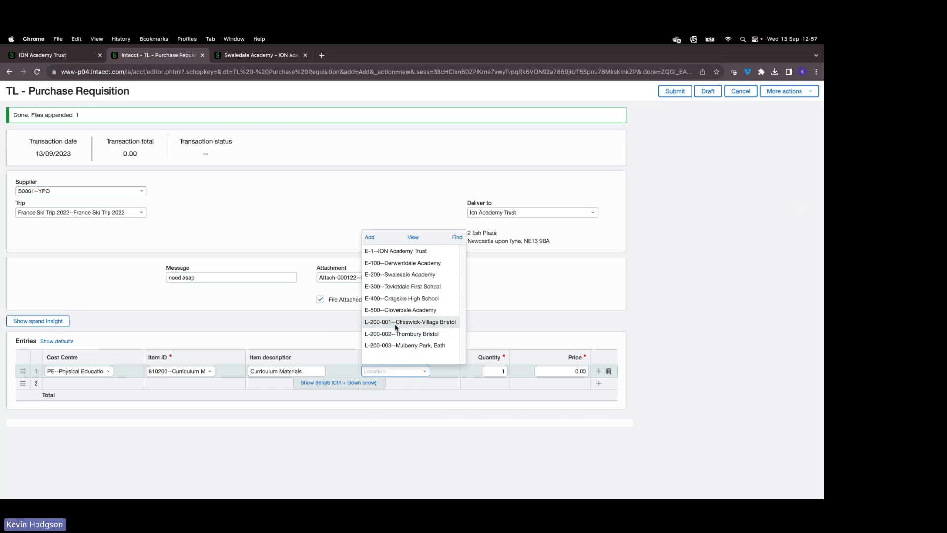
pyautogui.click(405, 275)
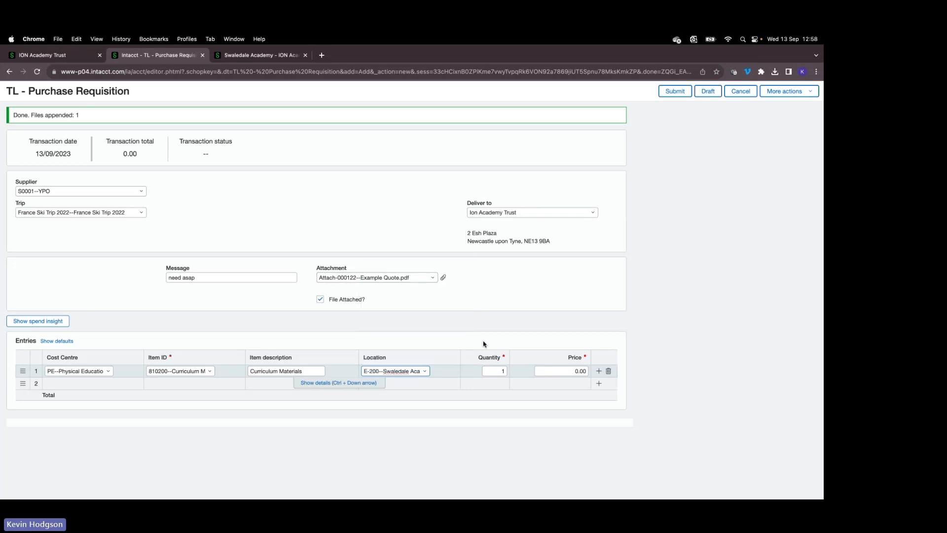
# Set the first entry line's price to 100
pyautogui.click(567, 372)
pyautogui.doubleClick(566, 371)
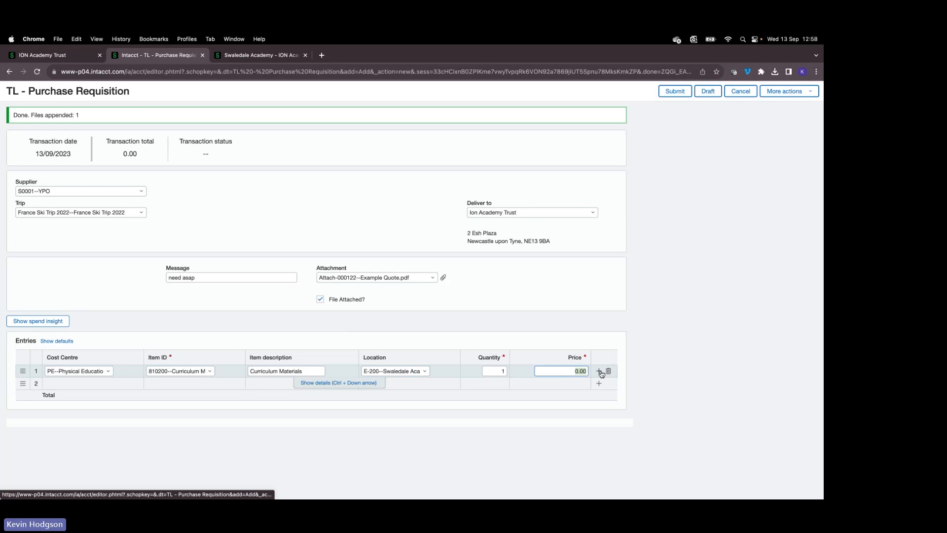
pyautogui.write('100')
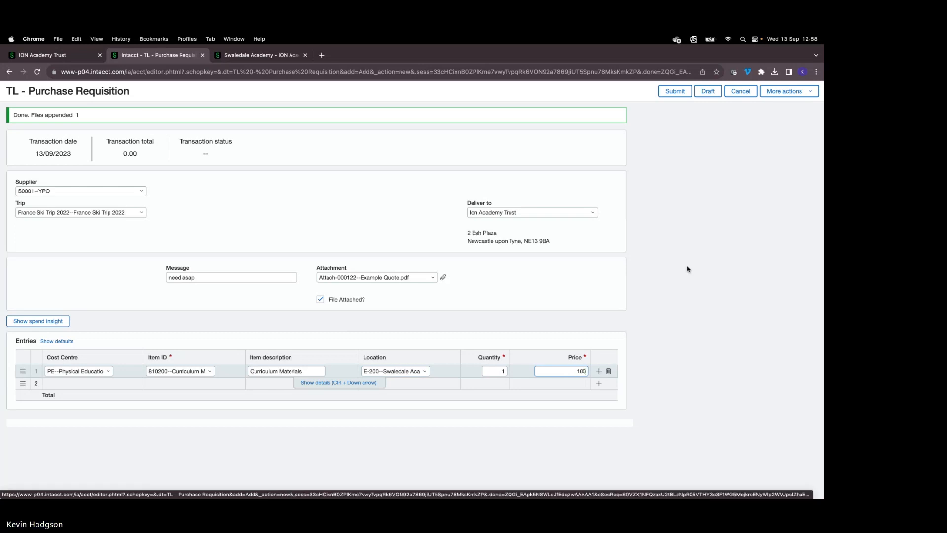
pyautogui.click(724, 282)
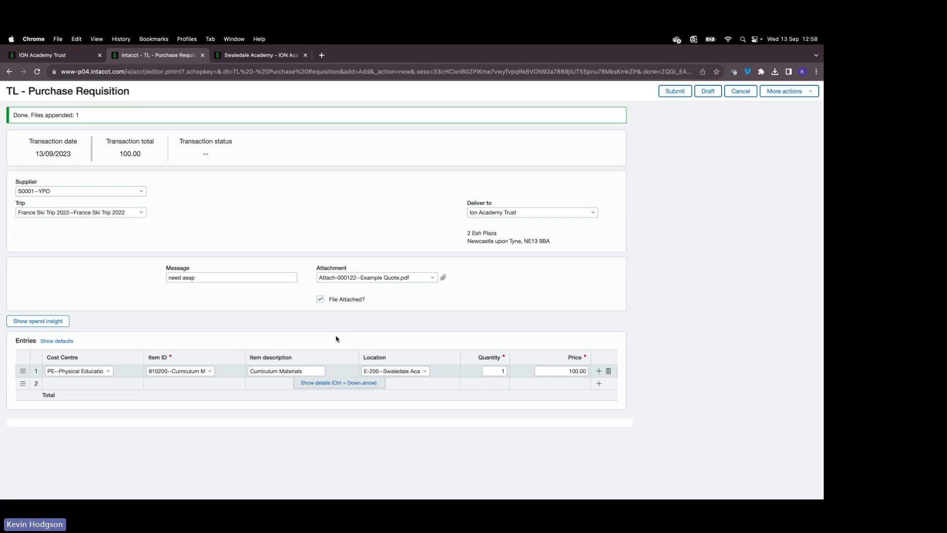
# Review the requisition's spend insight, checking the cost centre, GL account and funds available, and close it
pyautogui.click(63, 323)
pyautogui.click(57, 323)
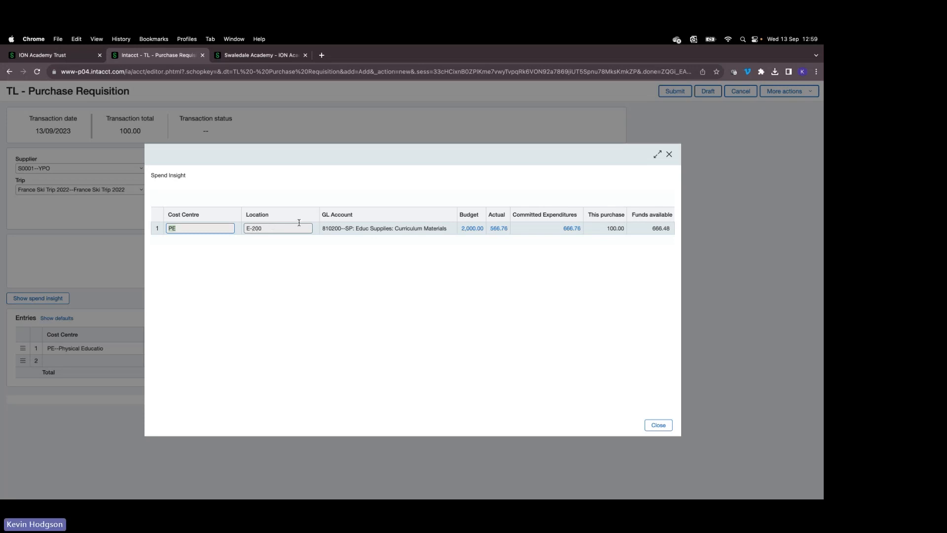
pyautogui.moveTo(329, 228); pyautogui.dragTo(385, 226)
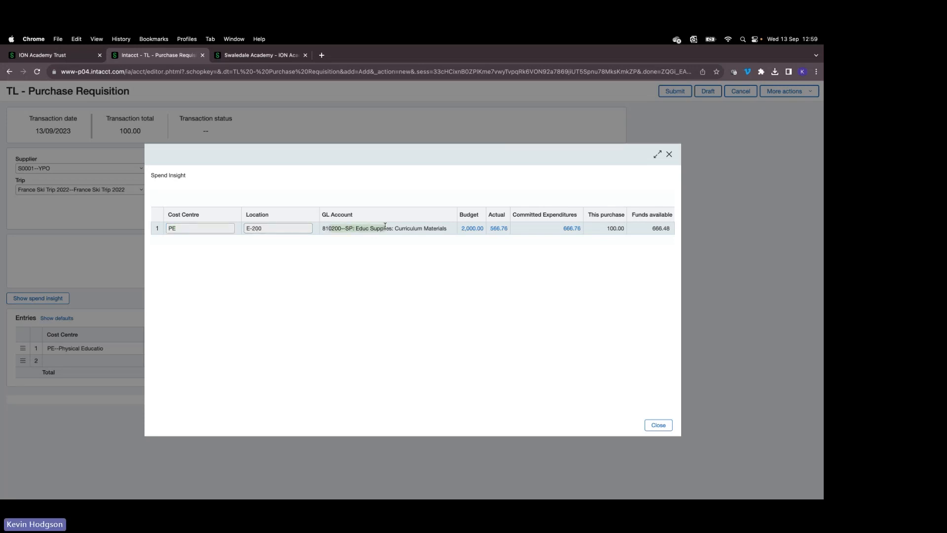
pyautogui.click(380, 250)
pyautogui.moveTo(373, 228); pyautogui.dragTo(383, 228)
pyautogui.click(352, 240)
pyautogui.moveTo(394, 229); pyautogui.dragTo(439, 230)
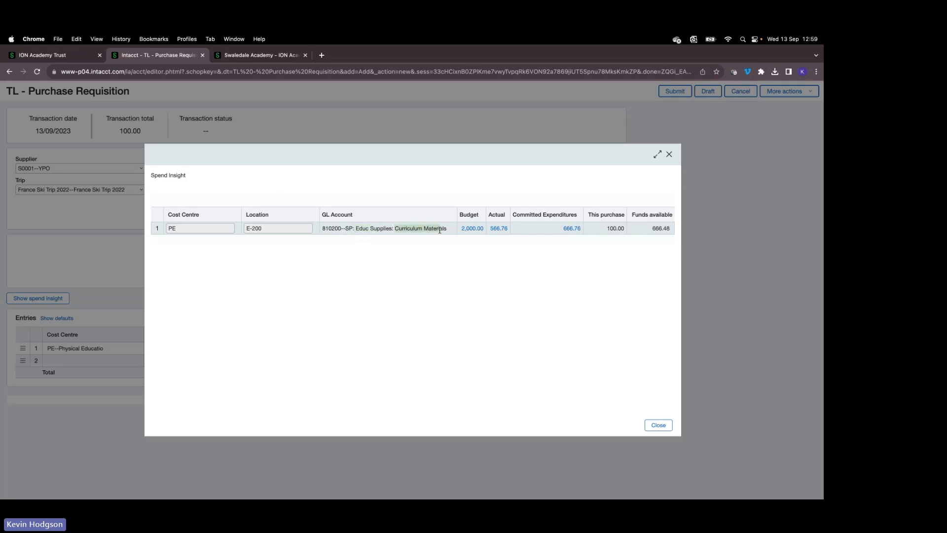
pyautogui.click(306, 285)
pyautogui.moveTo(395, 228); pyautogui.dragTo(441, 240)
pyautogui.click(459, 273)
pyautogui.moveTo(651, 229); pyautogui.dragTo(670, 229)
pyautogui.click(658, 425)
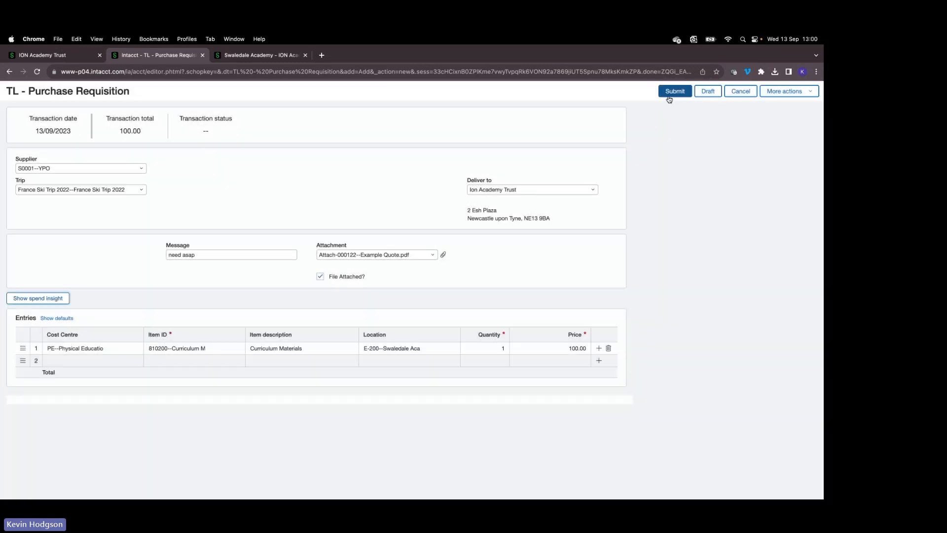
# Set the first entry line's price to 1000, try to submit the requisition and read the response
pyautogui.click(568, 349)
pyautogui.moveTo(567, 348); pyautogui.dragTo(587, 348)
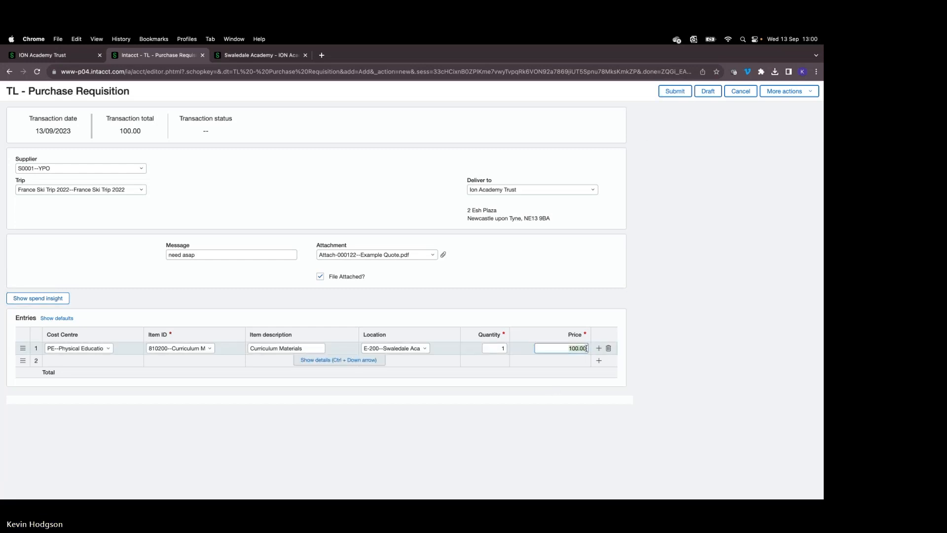
pyautogui.write('1000')
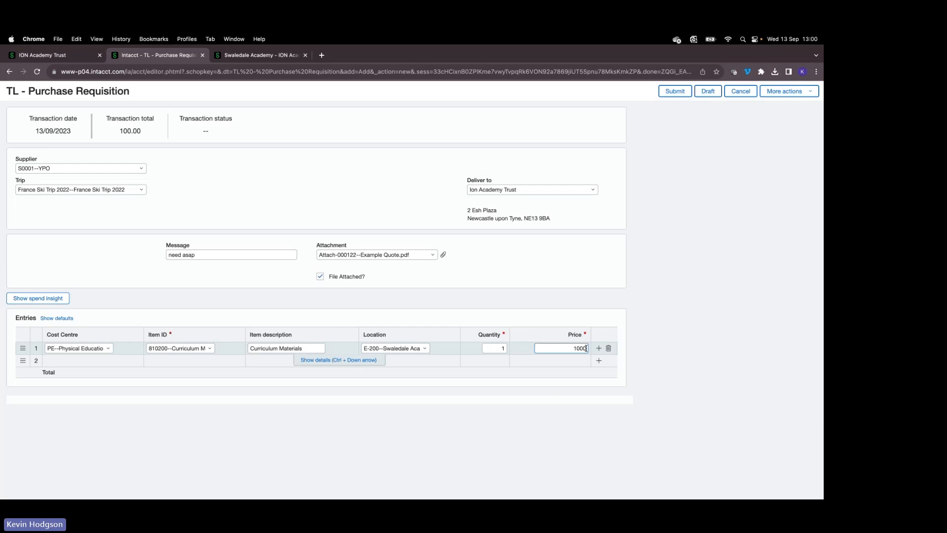
pyautogui.press('Tab')
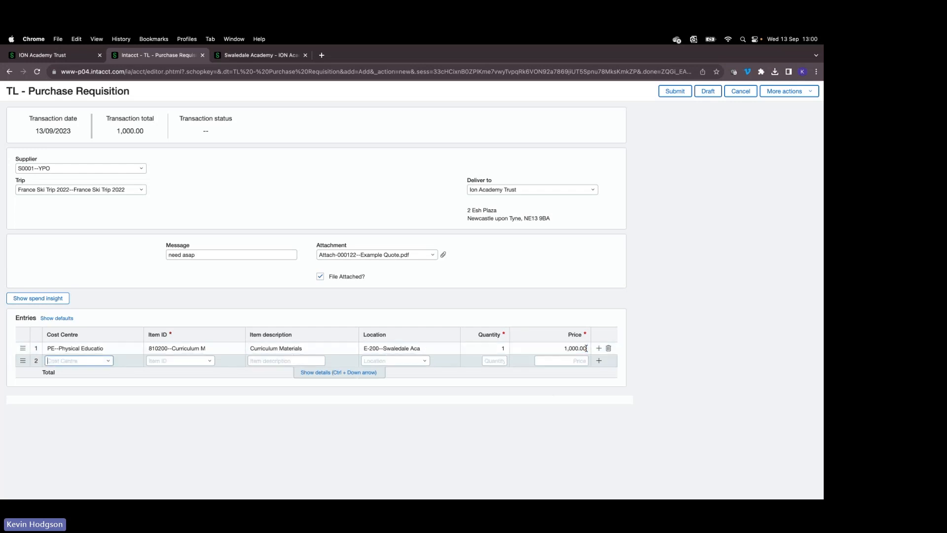
pyautogui.click(675, 96)
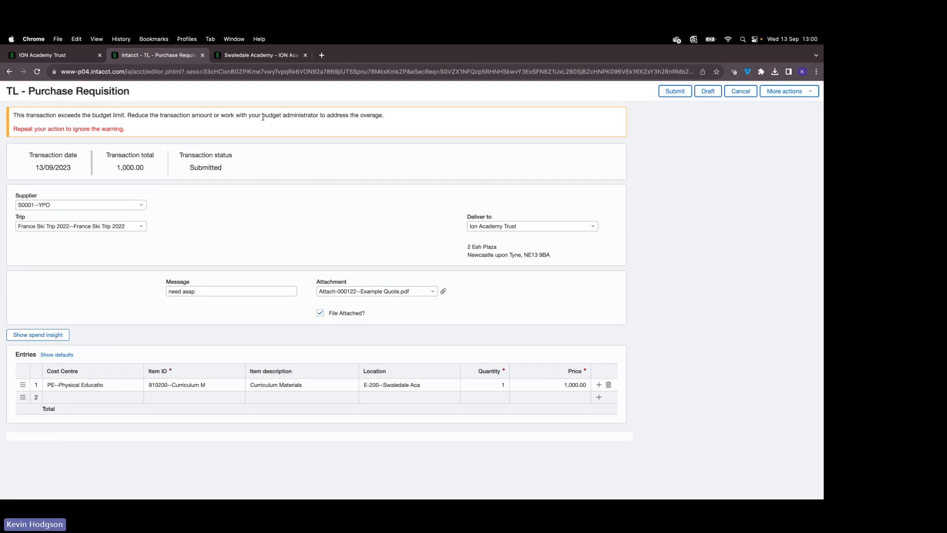
pyautogui.moveTo(285, 115); pyautogui.dragTo(342, 113)
# Set the first entry line's price to 100 and submit the purchase requisition
pyautogui.click(549, 383)
pyautogui.moveTo(549, 384); pyautogui.dragTo(586, 386)
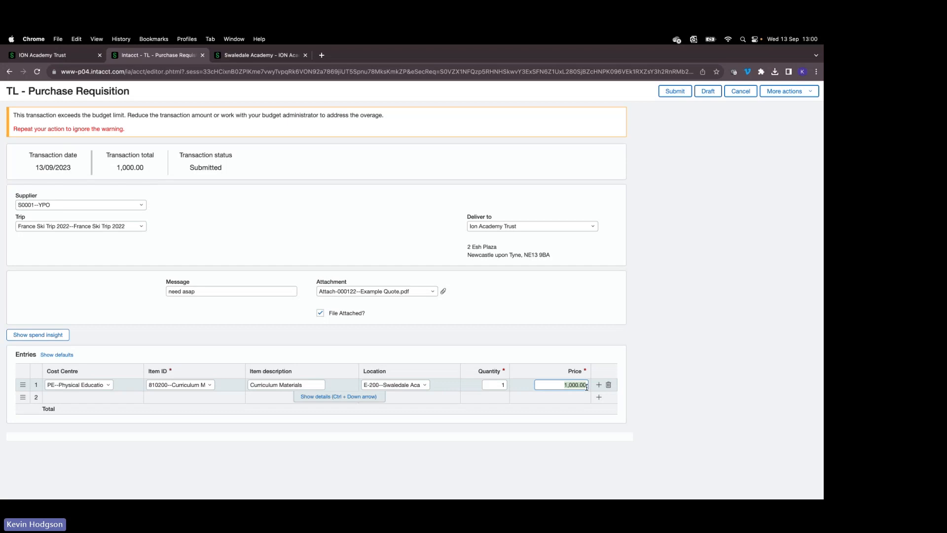
pyautogui.press('BackSpace')
pyautogui.write('100')
pyautogui.click(643, 303)
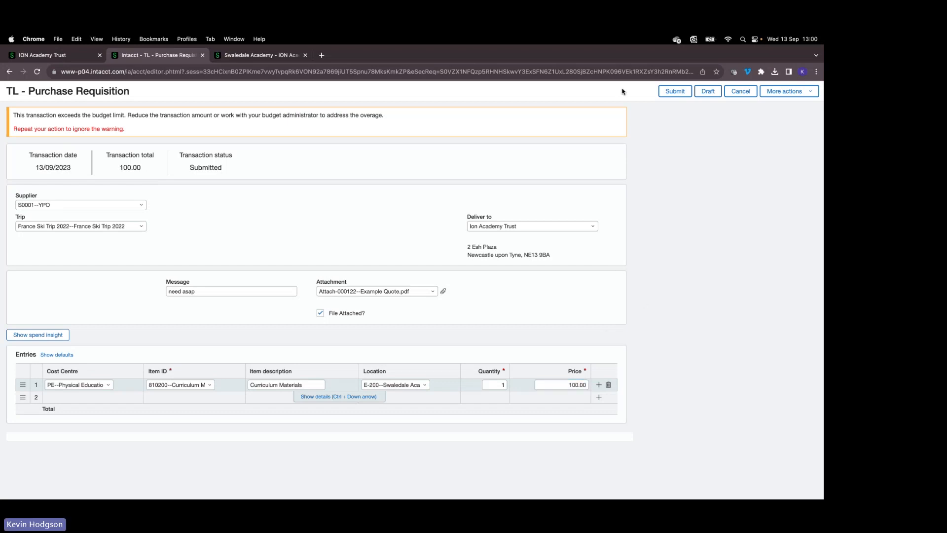
pyautogui.click(671, 93)
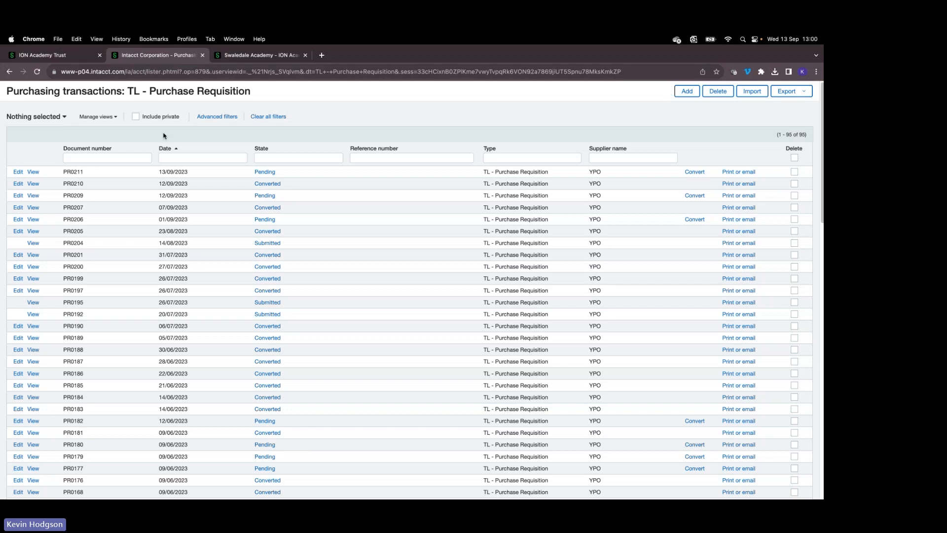
# Open the 13/09/2023 requisition, examine its approval history for rule type, subject manager and approver, and return to the requisition list
pyautogui.click(19, 172)
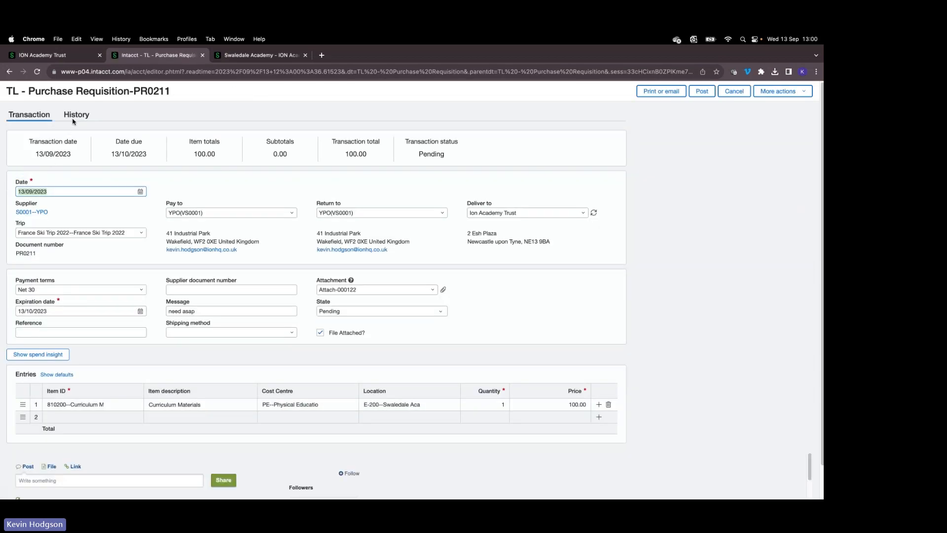
pyautogui.click(81, 118)
pyautogui.click(173, 161)
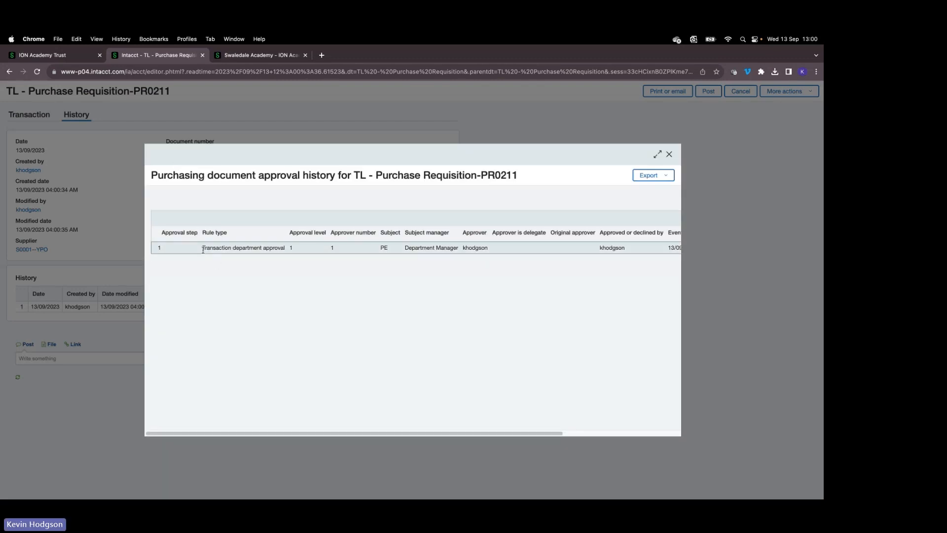
pyautogui.moveTo(203, 247); pyautogui.dragTo(285, 247)
pyautogui.click(301, 266)
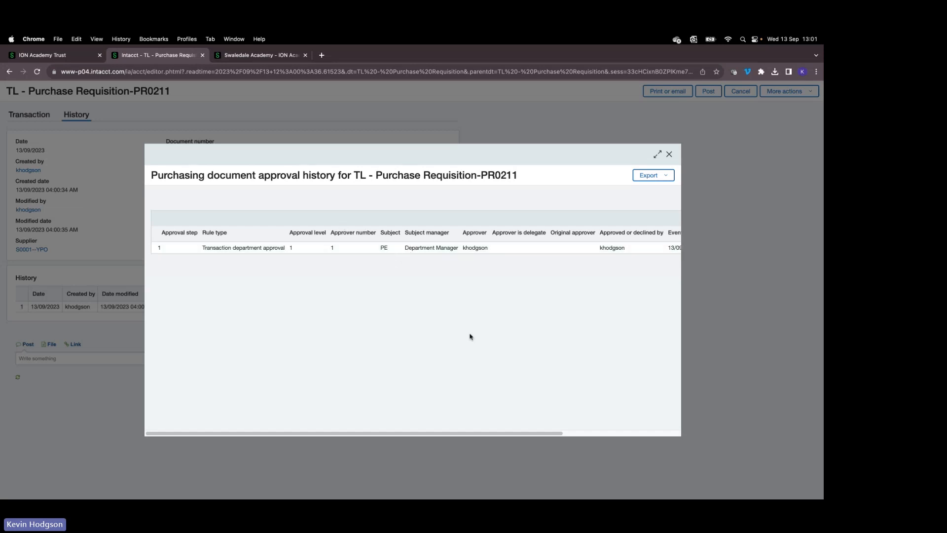
pyautogui.moveTo(405, 247); pyautogui.dragTo(430, 245)
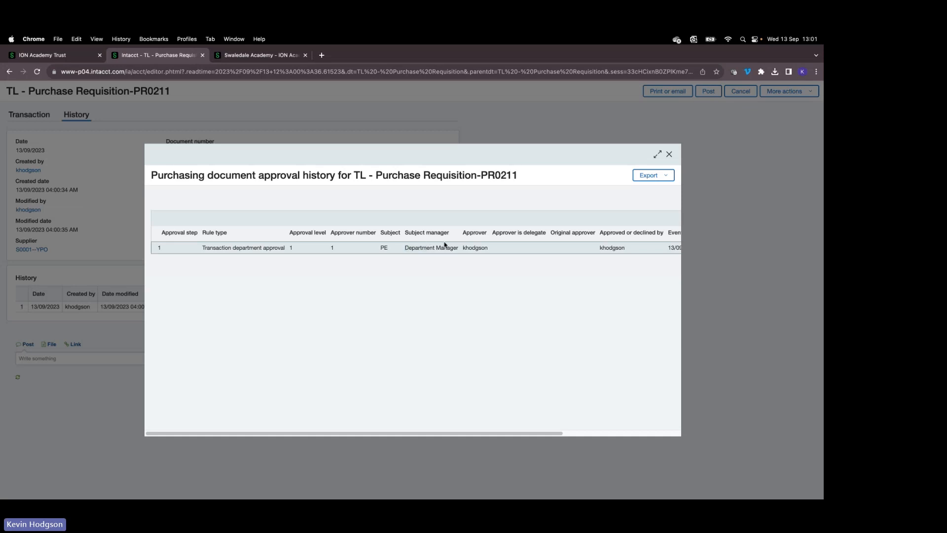
pyautogui.doubleClick(474, 248)
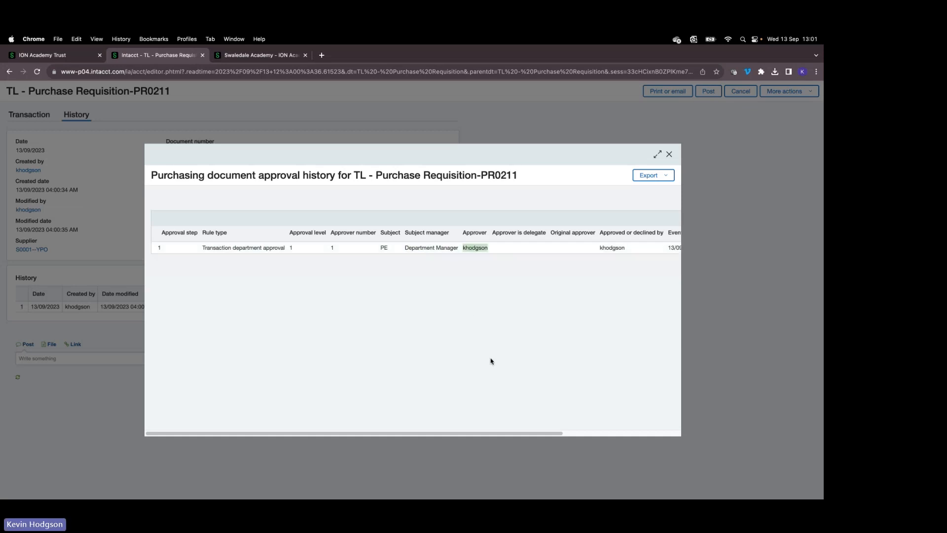
pyautogui.click(669, 154)
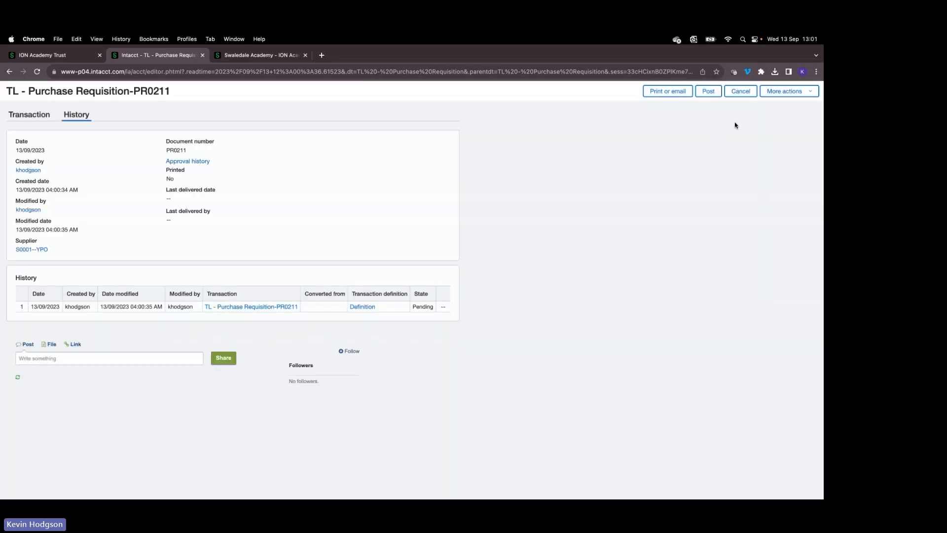
pyautogui.click(740, 92)
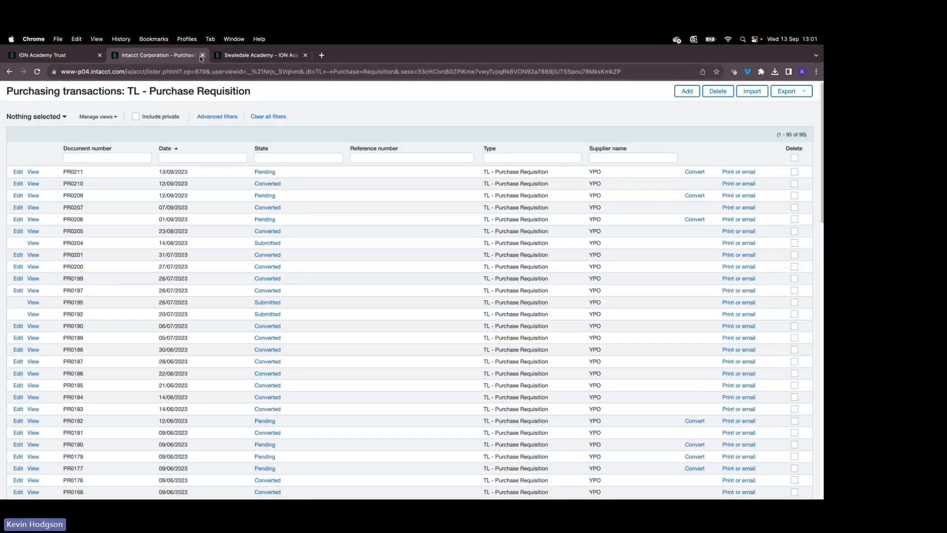
# Close the requisition list and open the Headteacher Dashboard
pyautogui.click(201, 55)
pyautogui.click(125, 125)
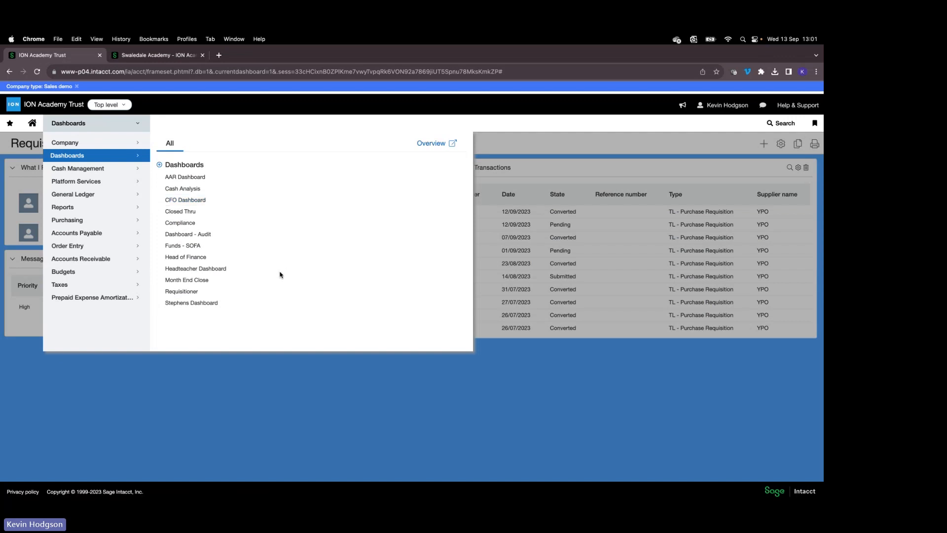
pyautogui.click(186, 273)
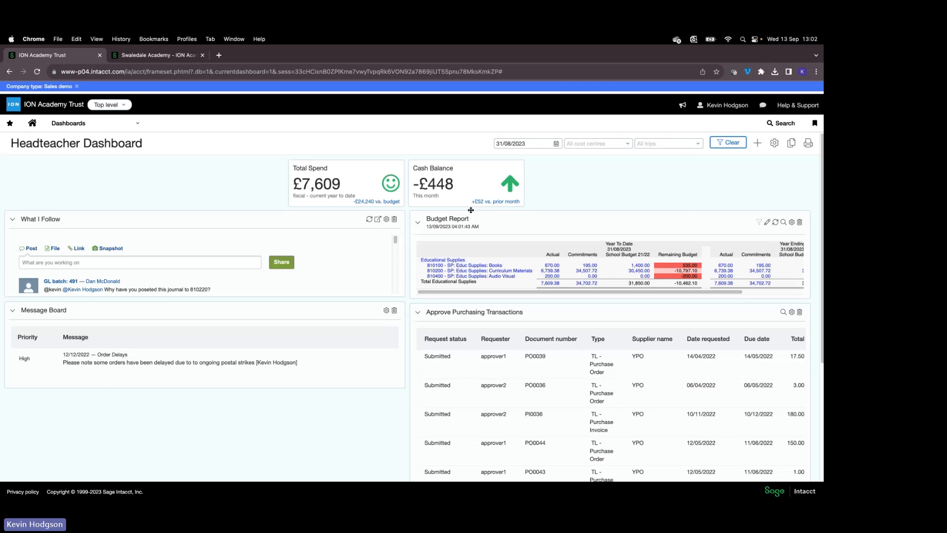
# From the transactions awaiting approval, view the requisition dated 14/08/2023 and its attachment, and return to the dashboard
pyautogui.click(784, 312)
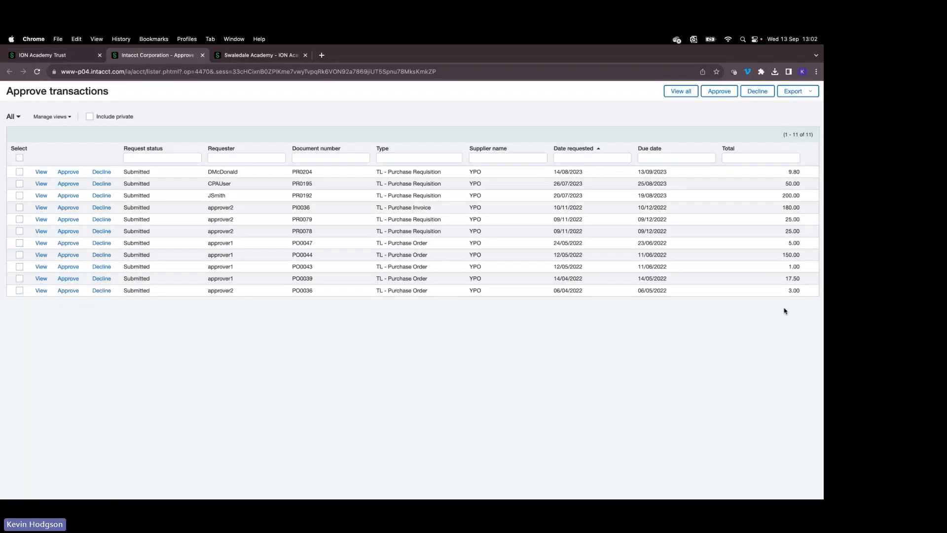
pyautogui.click(42, 172)
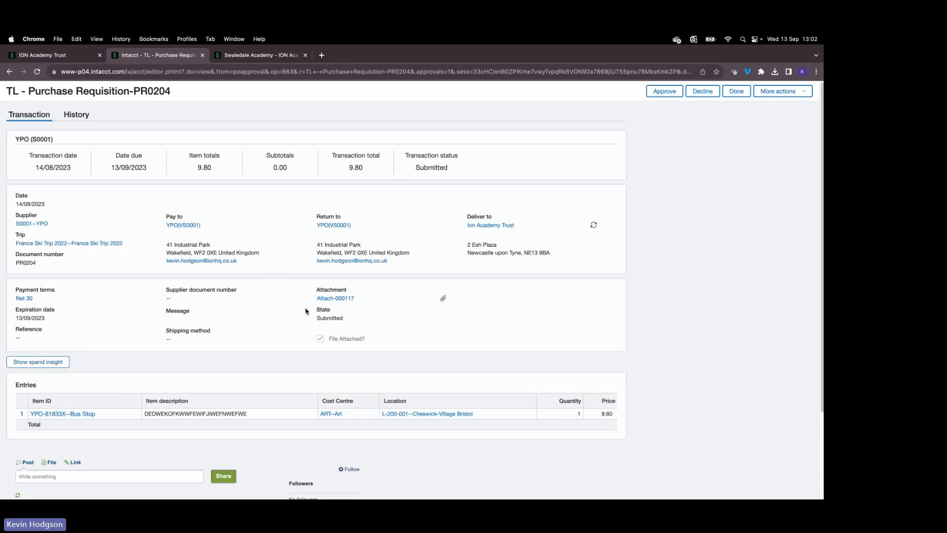
pyautogui.click(350, 299)
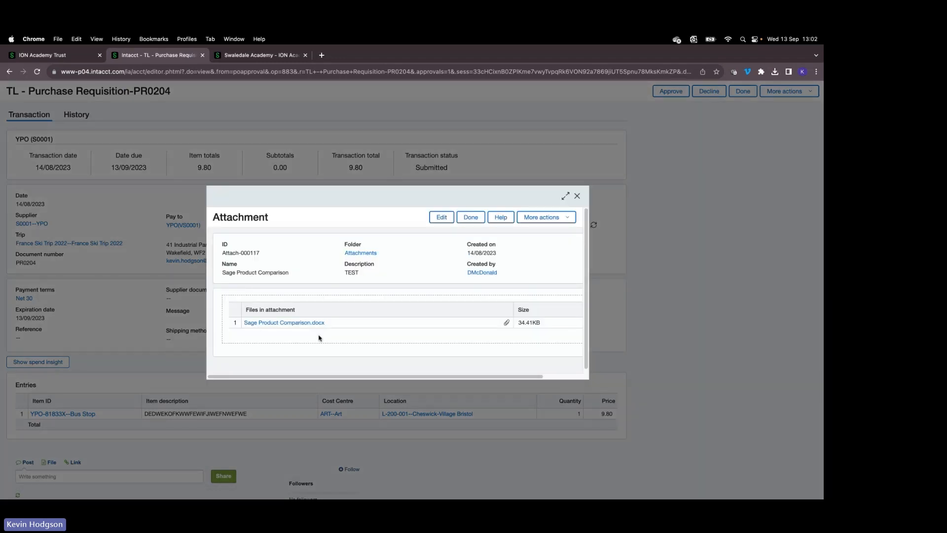
pyautogui.click(577, 197)
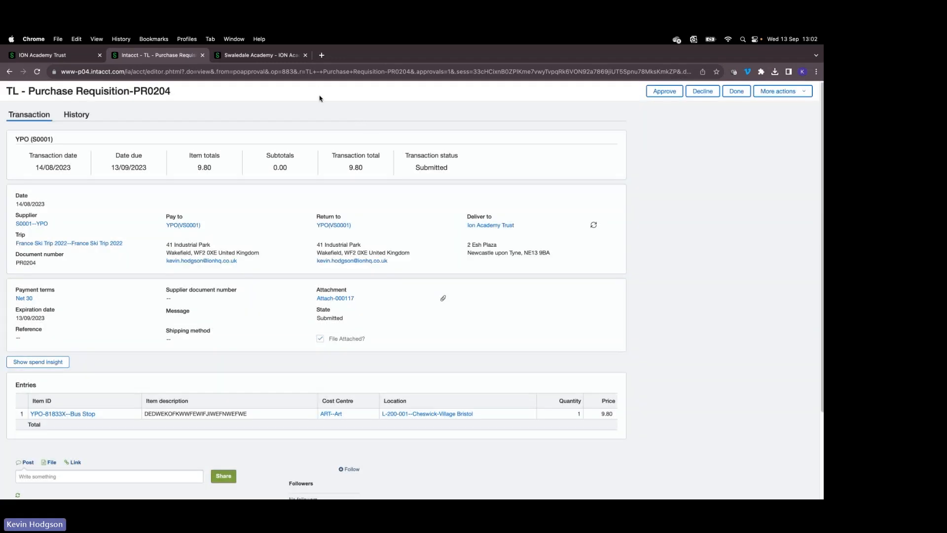
pyautogui.click(202, 55)
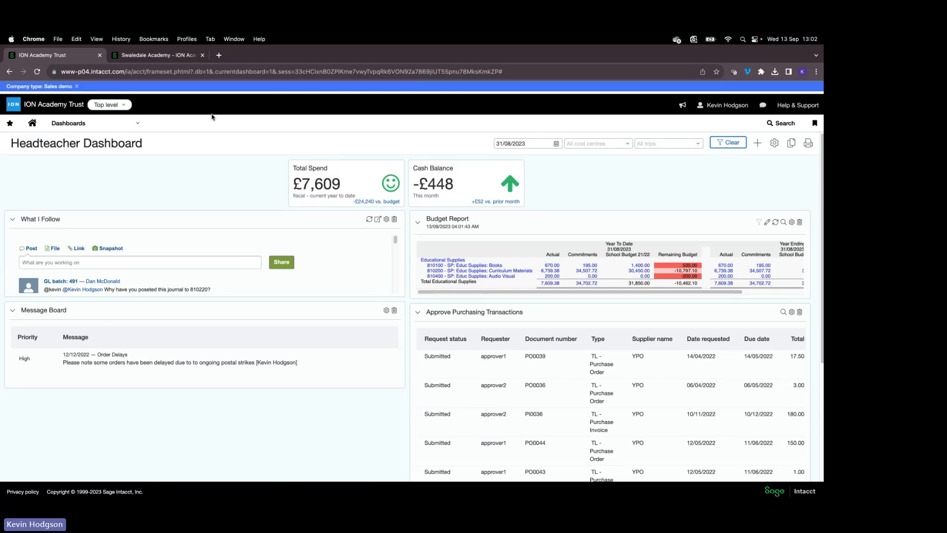
# Convert the 13/09/2023 purchase requisition into a TL - Purchase Order
pyautogui.click(138, 123)
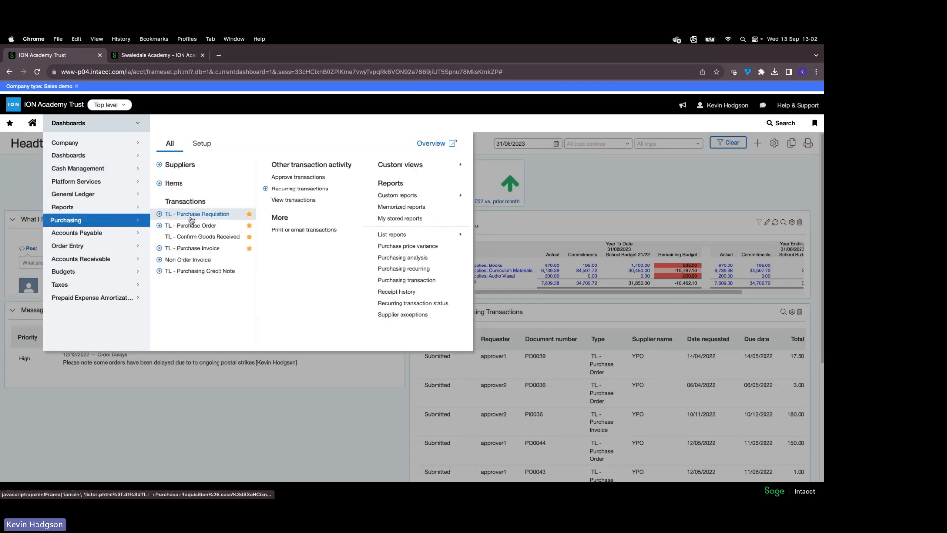
pyautogui.click(191, 220)
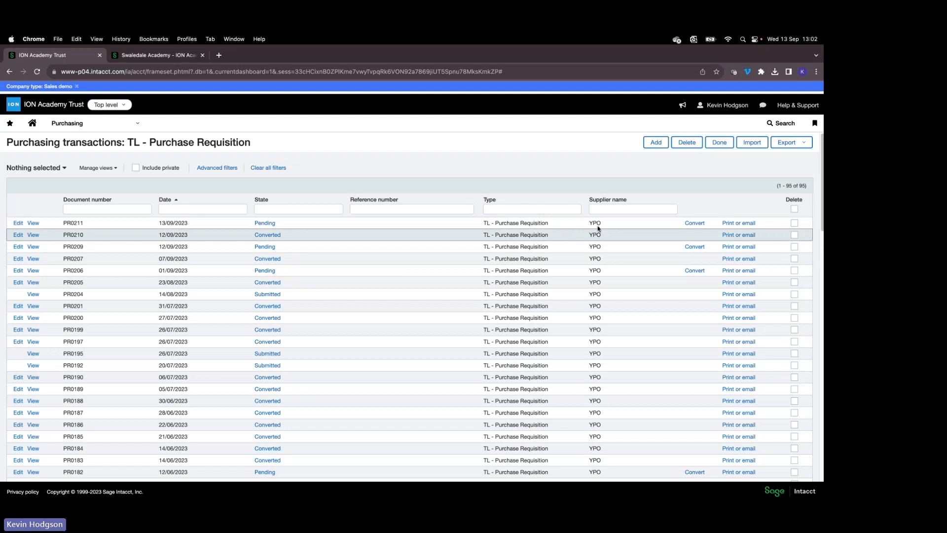
pyautogui.moveTo(695, 226)
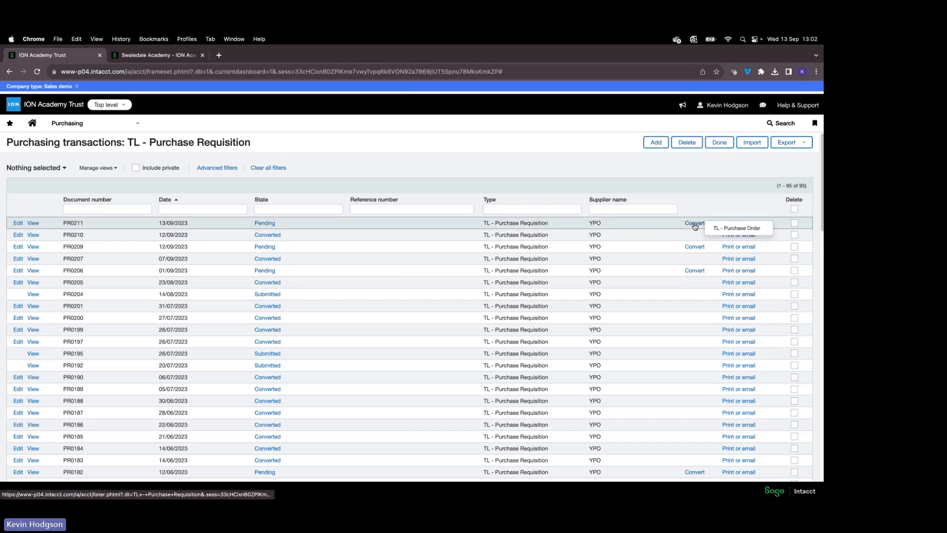
pyautogui.click(729, 230)
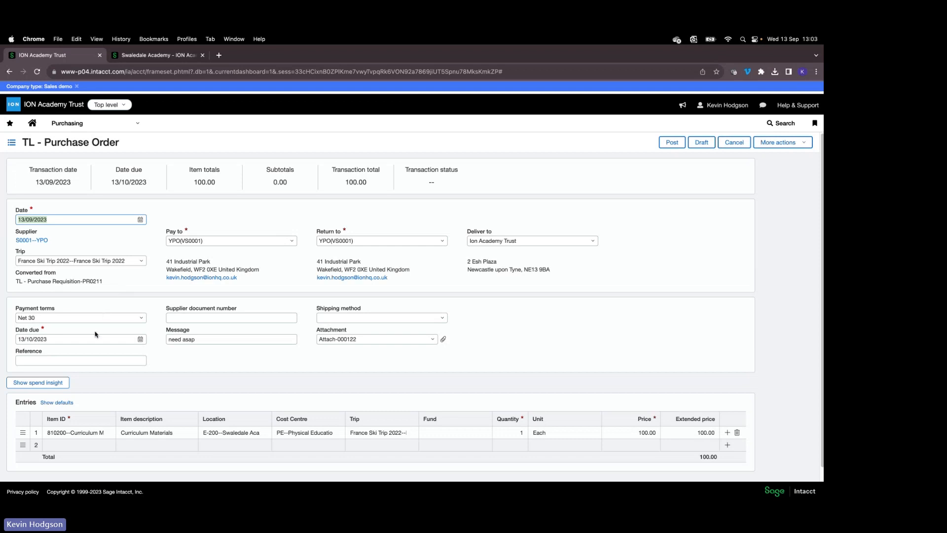
# Set the fund on the purchase order's first entry line to GAG--General Annual Grant
pyautogui.click(85, 361)
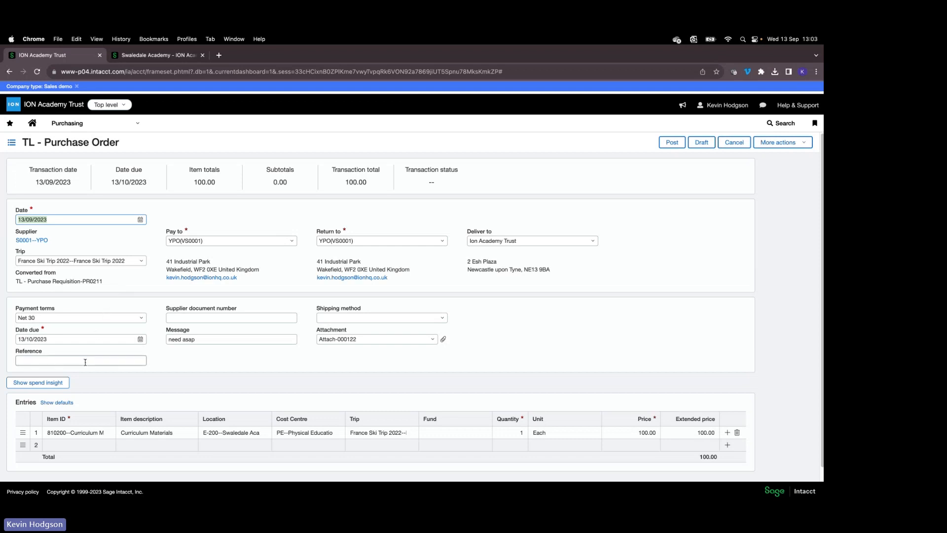
pyautogui.click(525, 344)
pyautogui.click(455, 429)
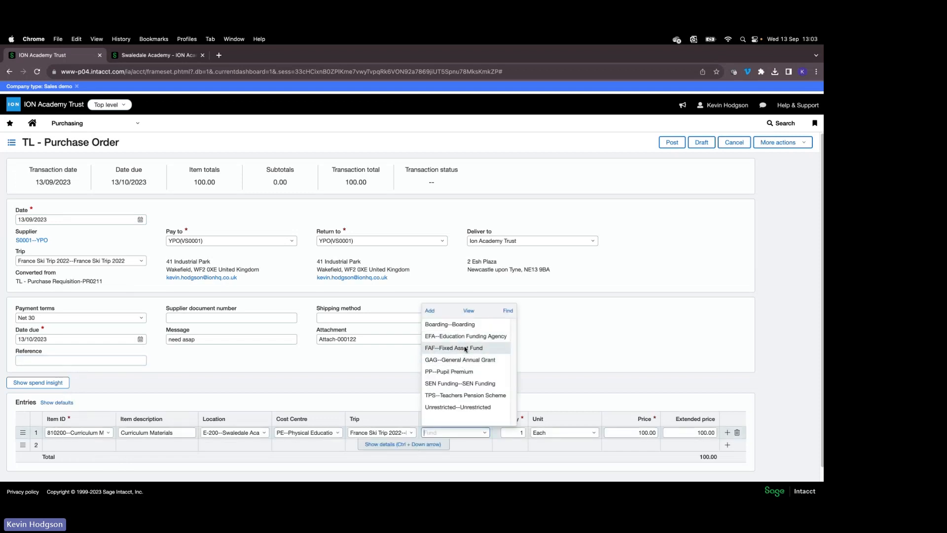
pyautogui.click(462, 363)
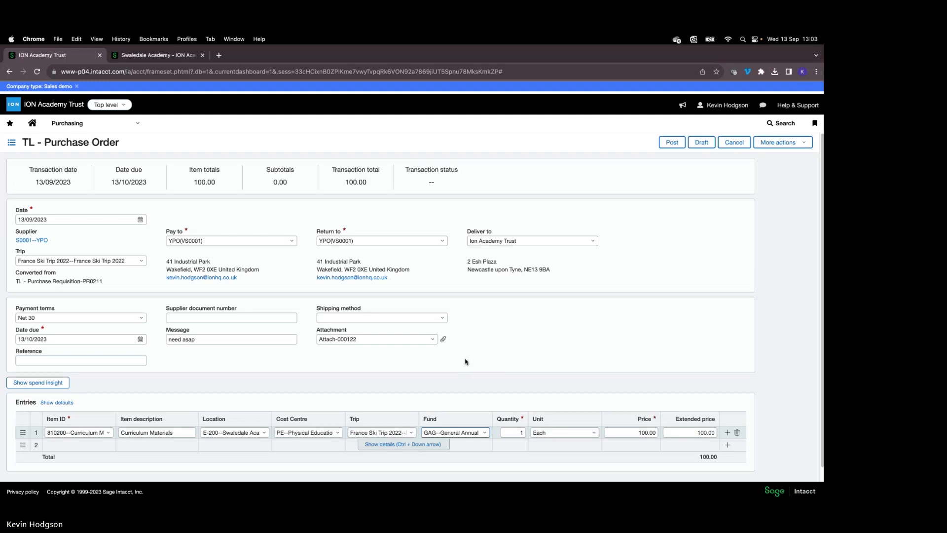
# Post the purchase order, preview its print version, and return to the purchase order list
pyautogui.click(592, 343)
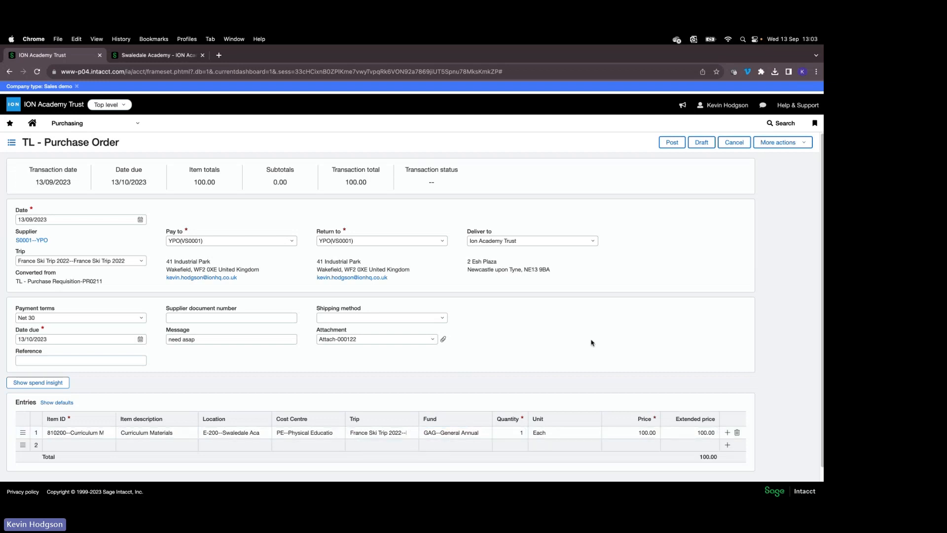
pyautogui.click(676, 141)
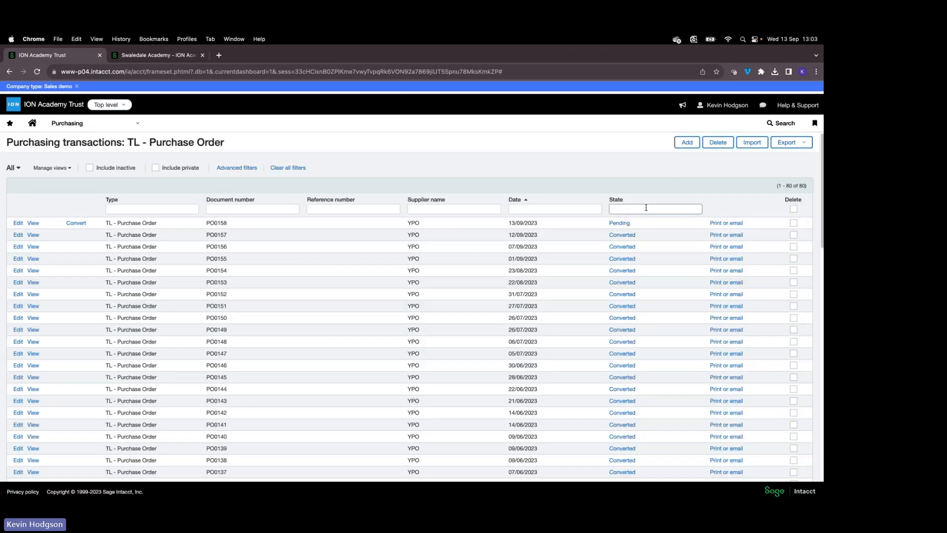
pyautogui.click(724, 223)
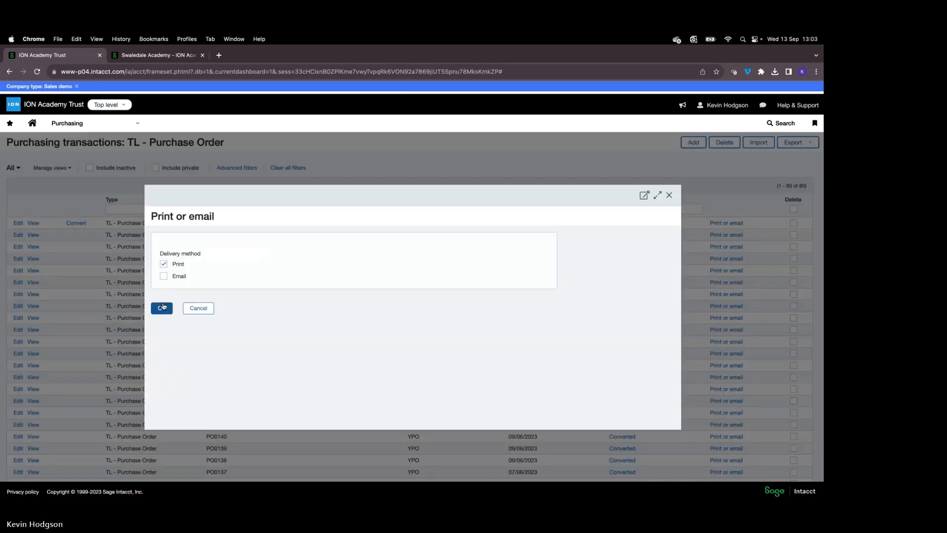
pyautogui.click(162, 308)
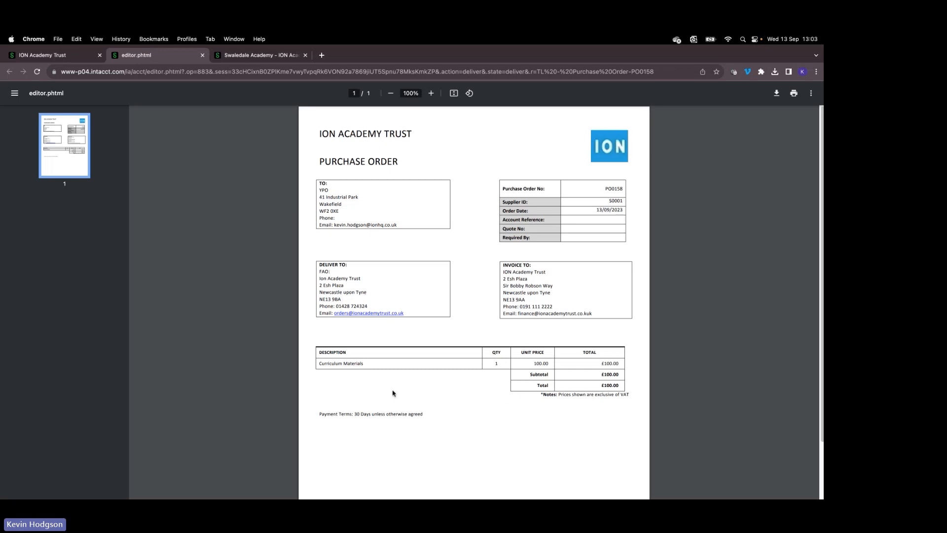
pyautogui.doubleClick(539, 363)
pyautogui.click(202, 55)
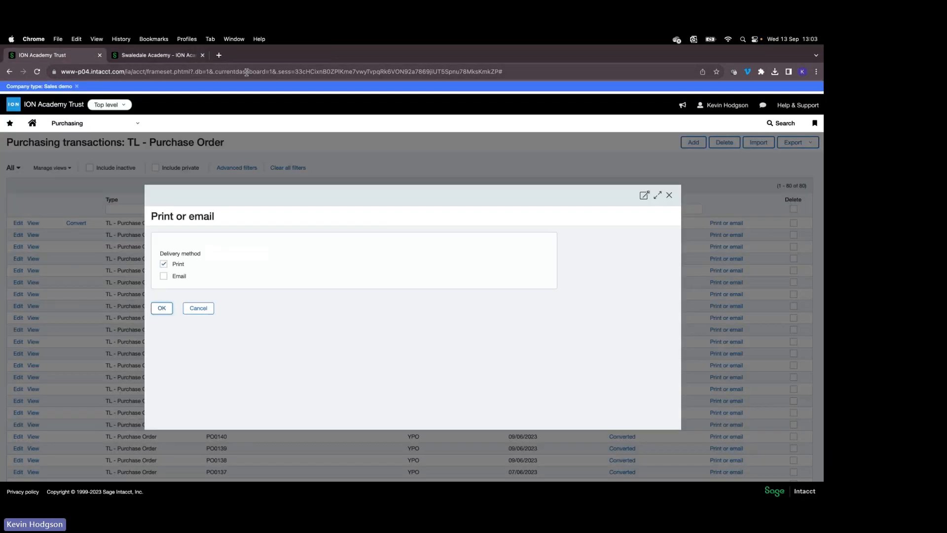
pyautogui.click(198, 310)
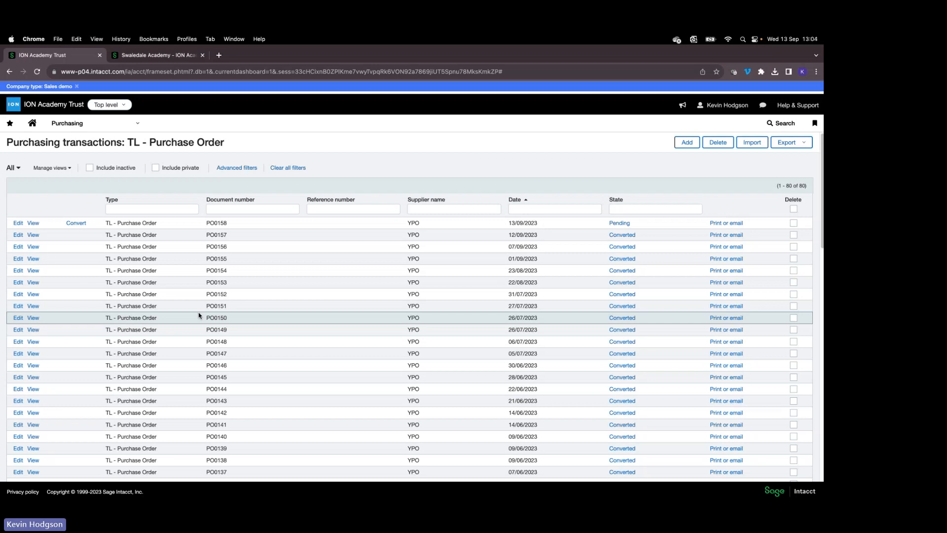
# Convert the 13/09/2023 purchase order into a TL - Confirm Goods Received transaction and post it
pyautogui.click(80, 225)
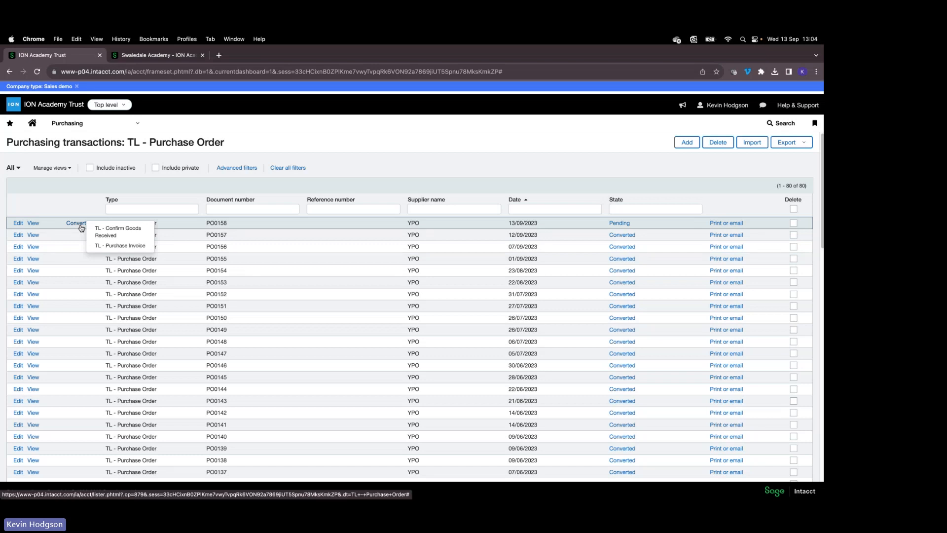
pyautogui.click(117, 236)
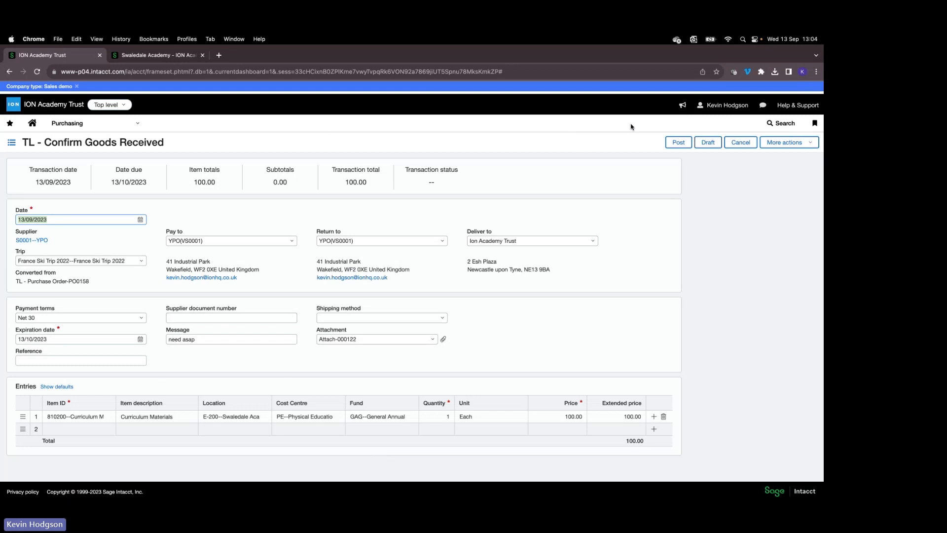
pyautogui.click(677, 143)
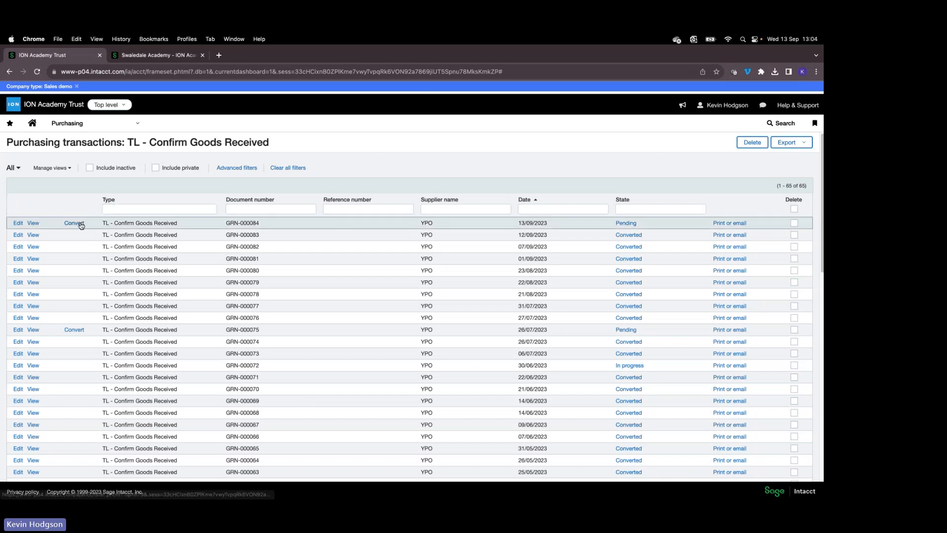
# Convert the 13/09/2023 goods received transaction into a TL - Purchase Invoice with the United Kingdom - VAT tax solution
pyautogui.moveTo(82, 225)
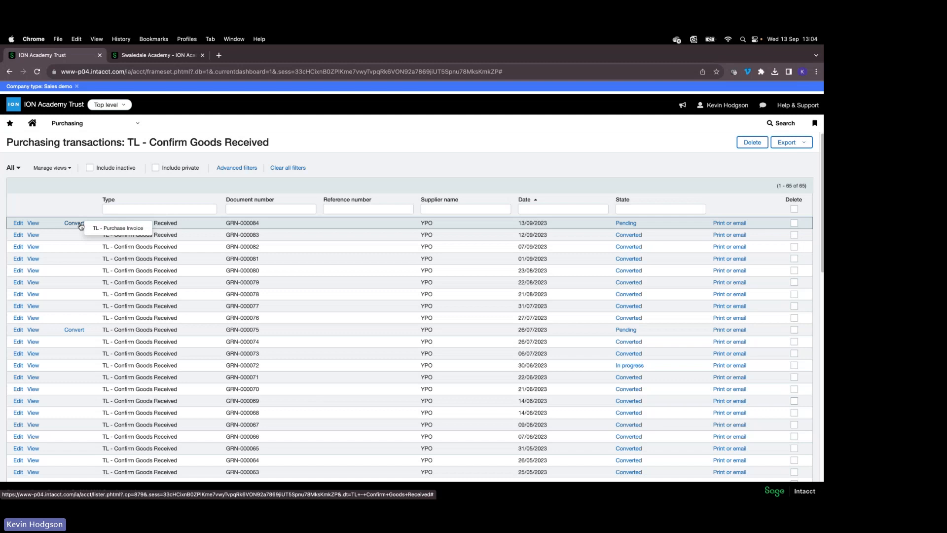
pyautogui.click(113, 231)
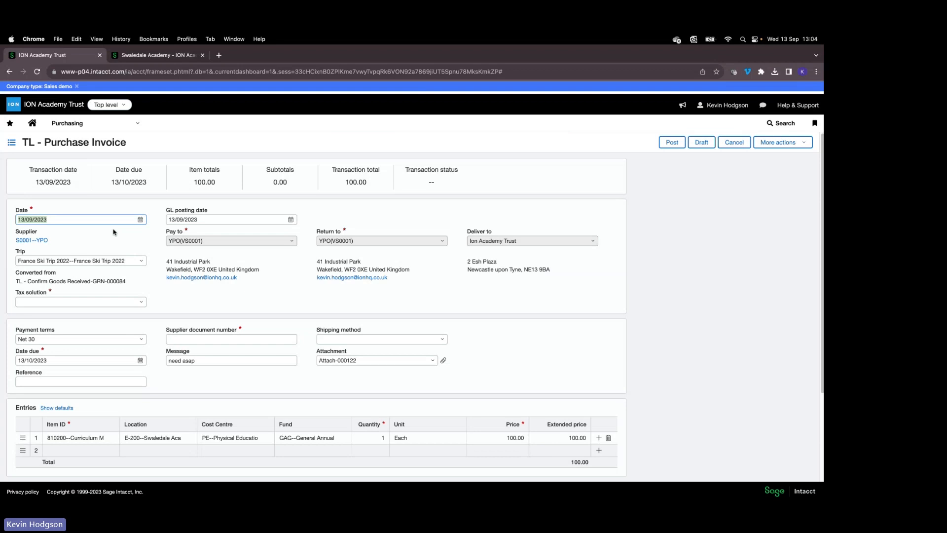
pyautogui.click(139, 302)
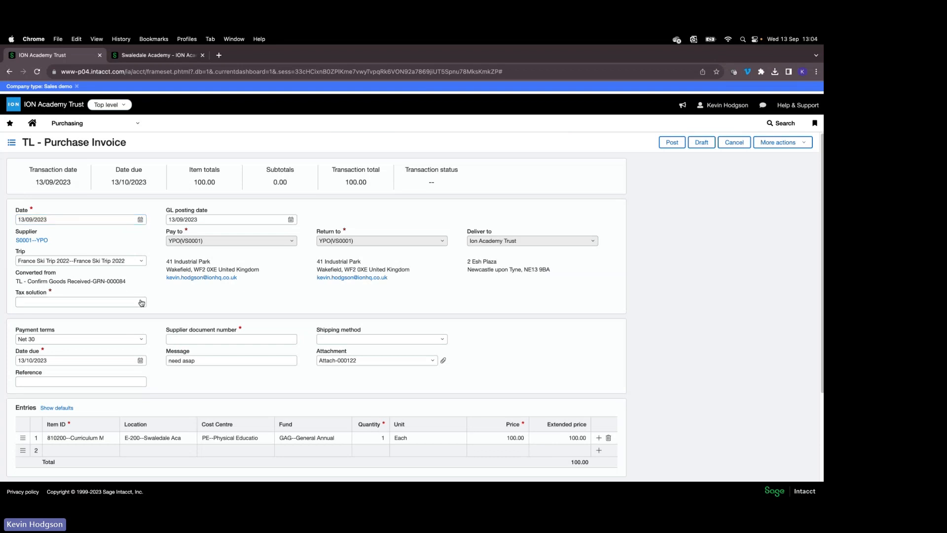
pyautogui.click(96, 340)
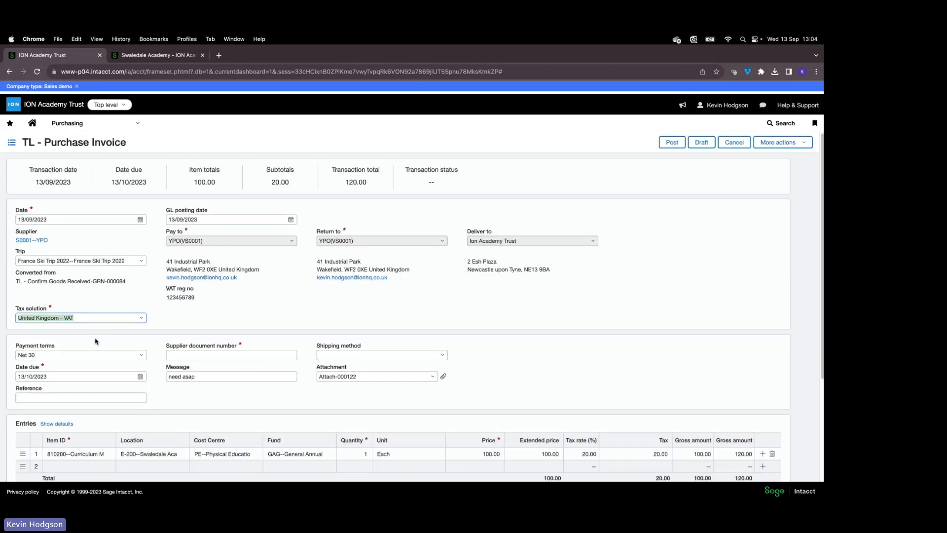
# Enter the supplier document number on the purchase invoice and add Example Quote.pdf to its attachment
pyautogui.click(193, 355)
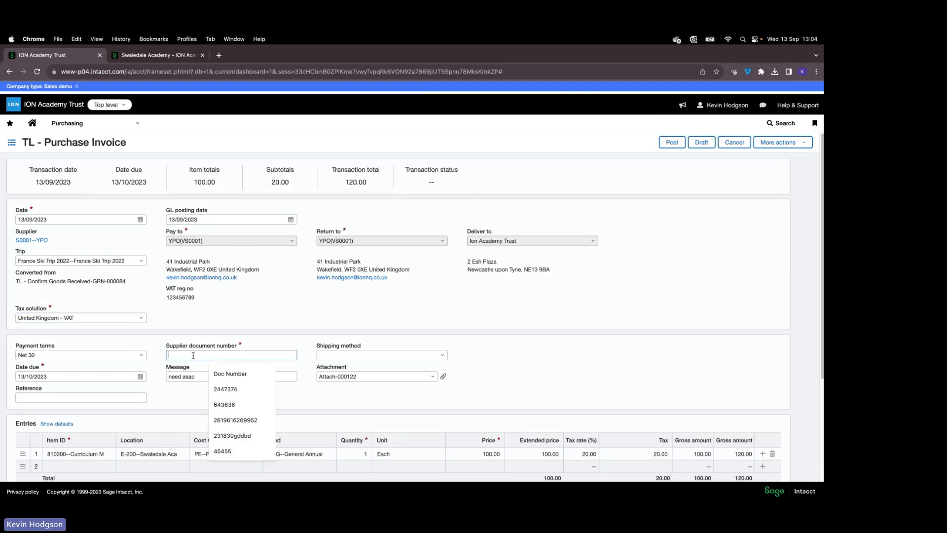
pyautogui.write('9429429')
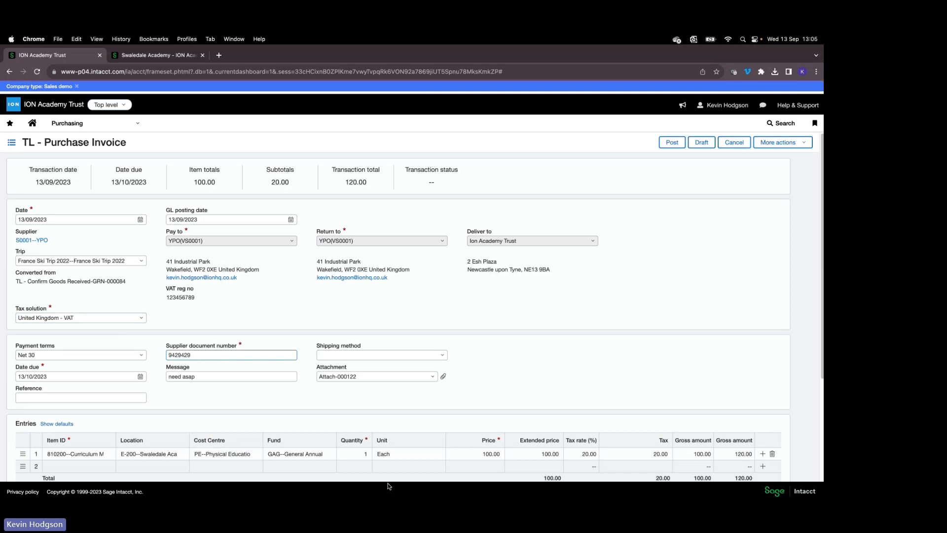
pyautogui.click(480, 454)
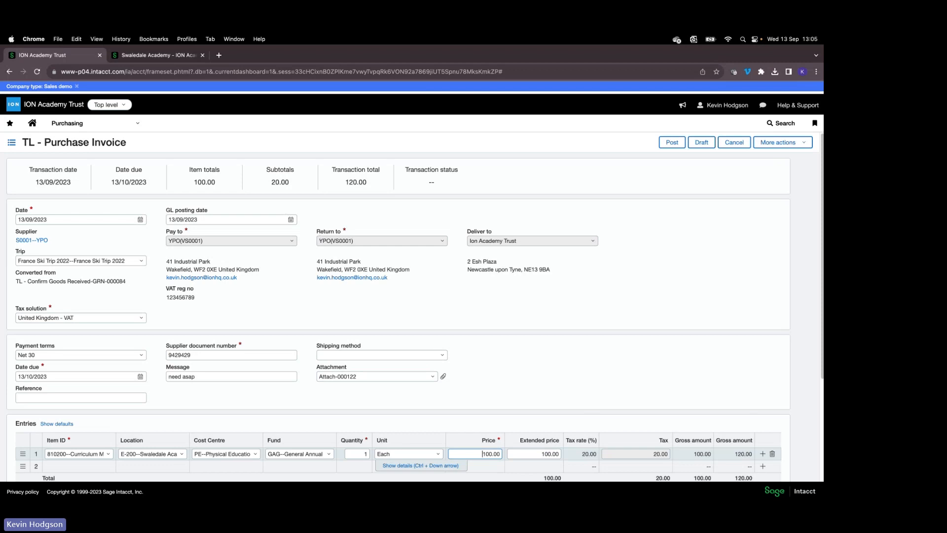
pyautogui.moveTo(345, 277); pyautogui.dragTo(354, 375)
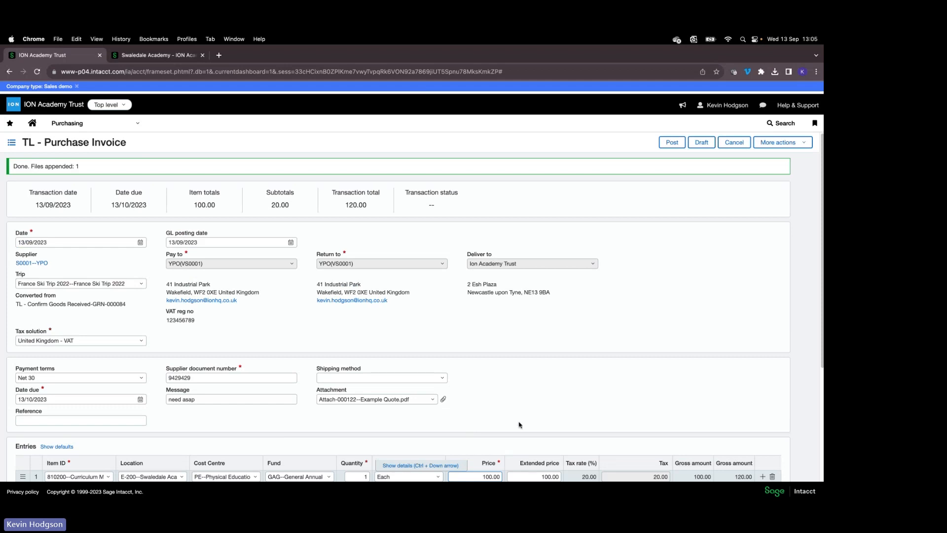
# Set the price on the purchase invoice's first entry line to 200 and post the invoice
pyautogui.scroll(-1, 519, 425)
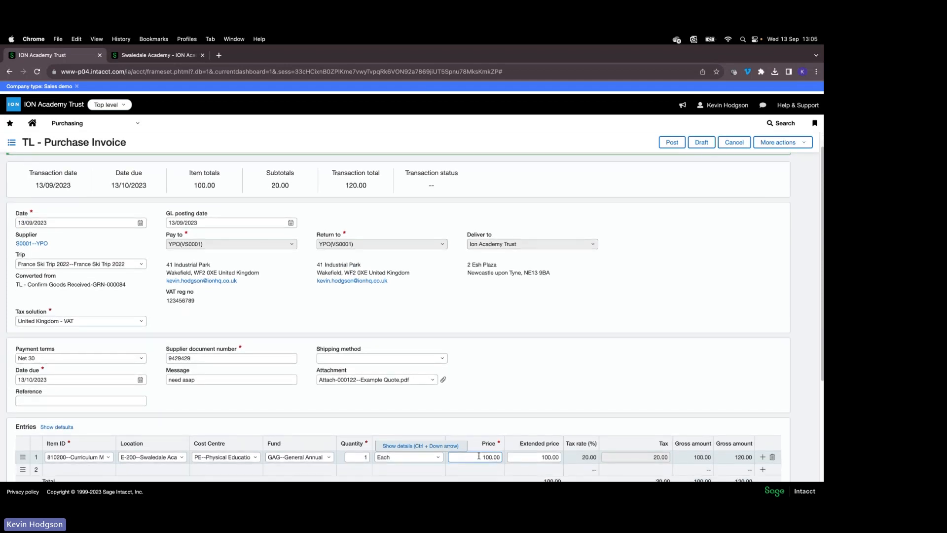
pyautogui.moveTo(483, 454); pyautogui.dragTo(499, 457)
pyautogui.write('200')
pyautogui.click(560, 310)
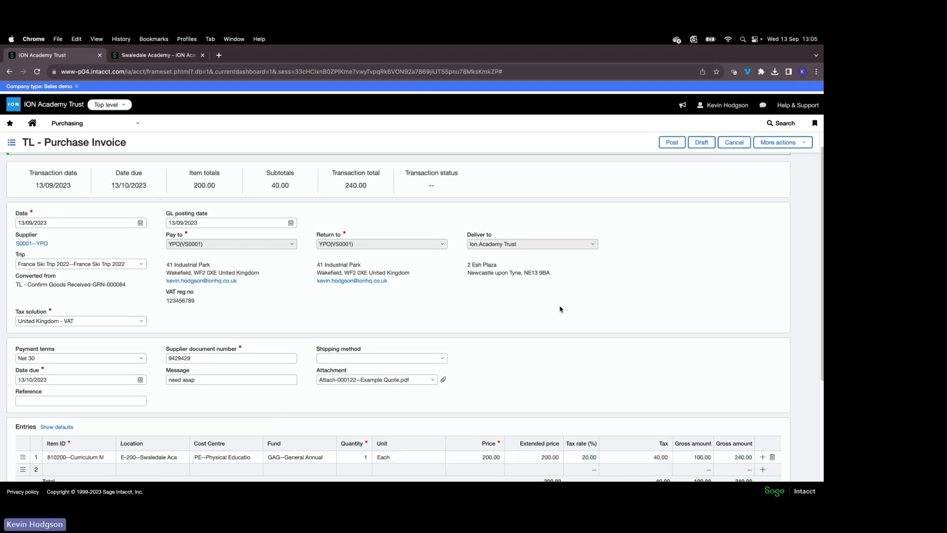
pyautogui.click(671, 143)
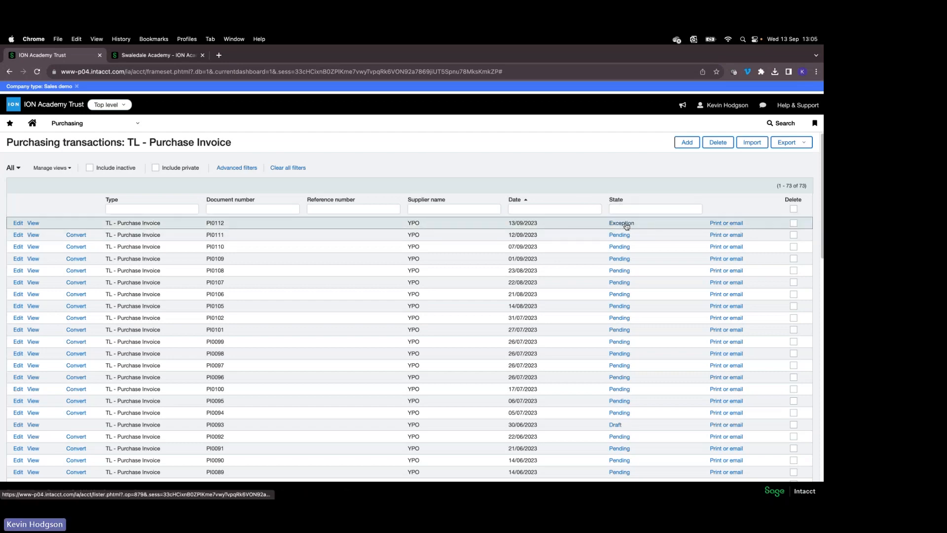
# View the exception details and conversion history of the 13/09/2023 purchase invoice, and return to the invoice list
pyautogui.click(624, 224)
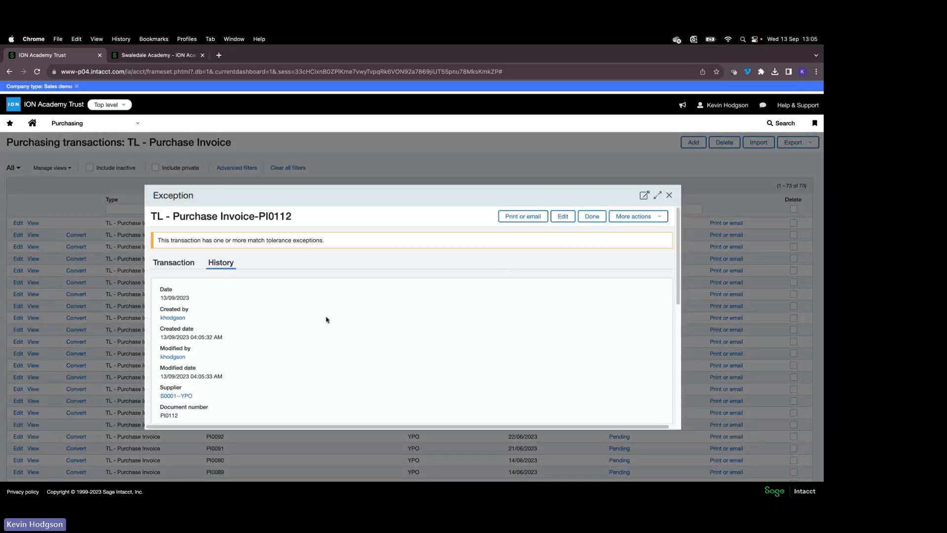
pyautogui.scroll(-2, 311, 315)
pyautogui.scroll(-5, 301, 311)
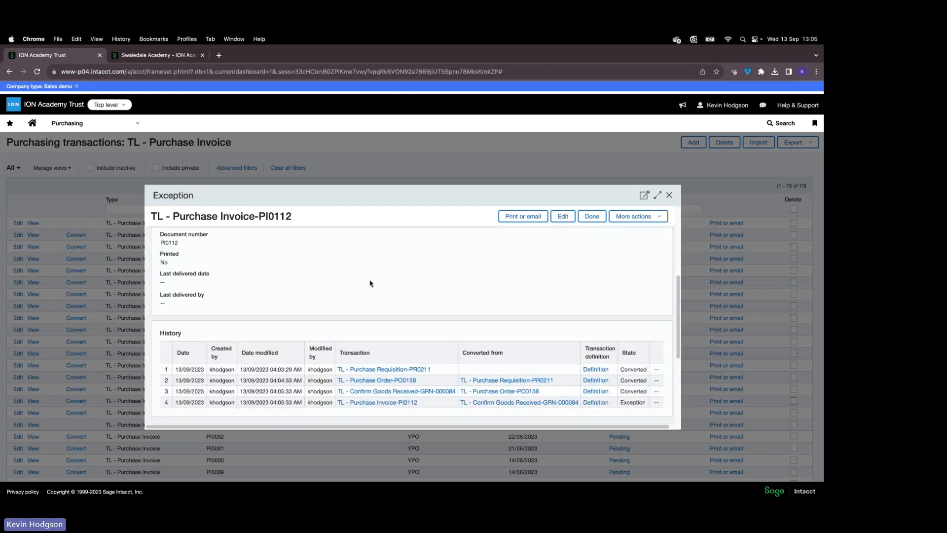
pyautogui.click(668, 195)
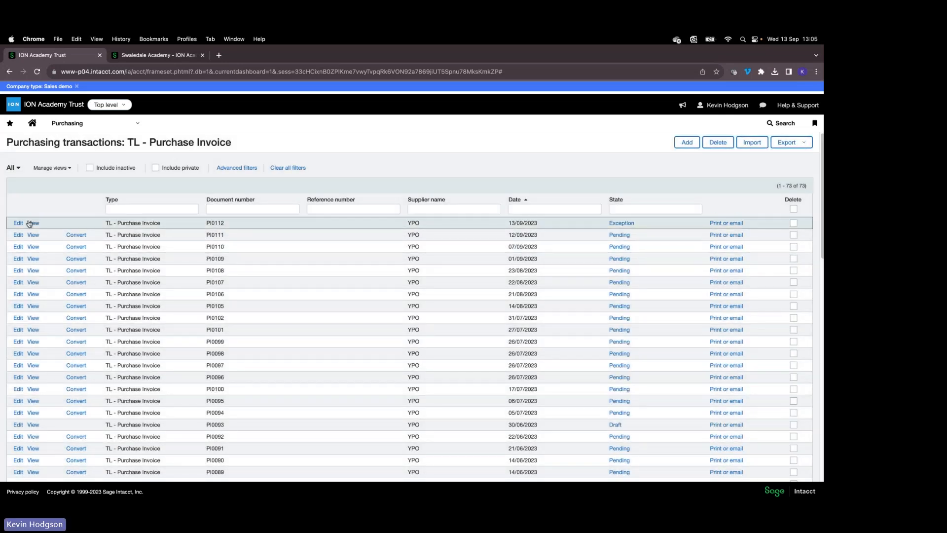
# Open the 13/09/2023 purchase invoice for editing and check the exception on its first entry line
pyautogui.click(18, 224)
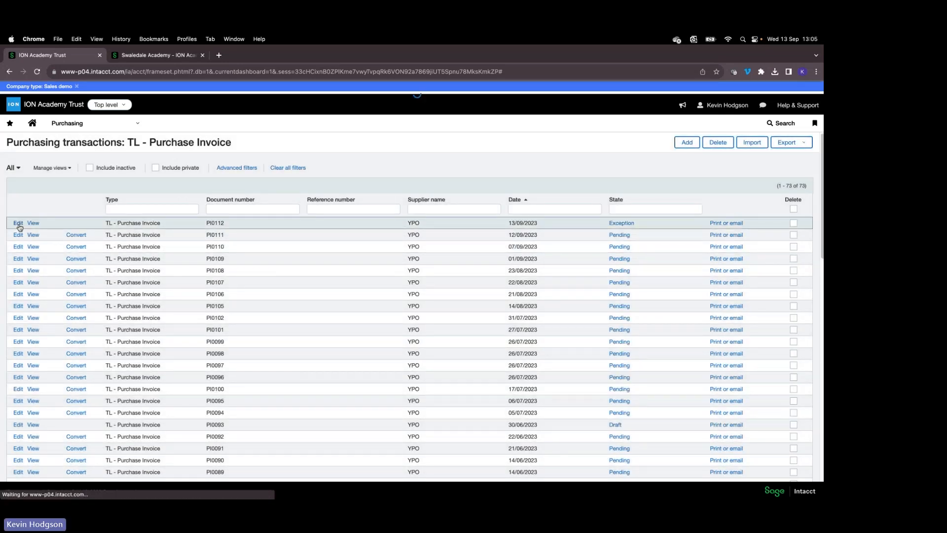
pyautogui.scroll(-3, 131, 385)
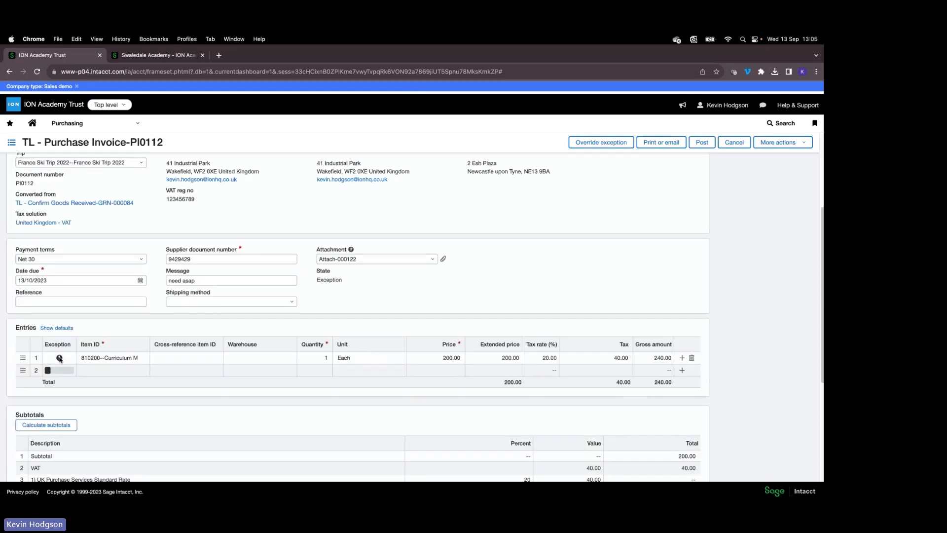
pyautogui.moveTo(59, 359)
pyautogui.scroll(-5, 559, 190)
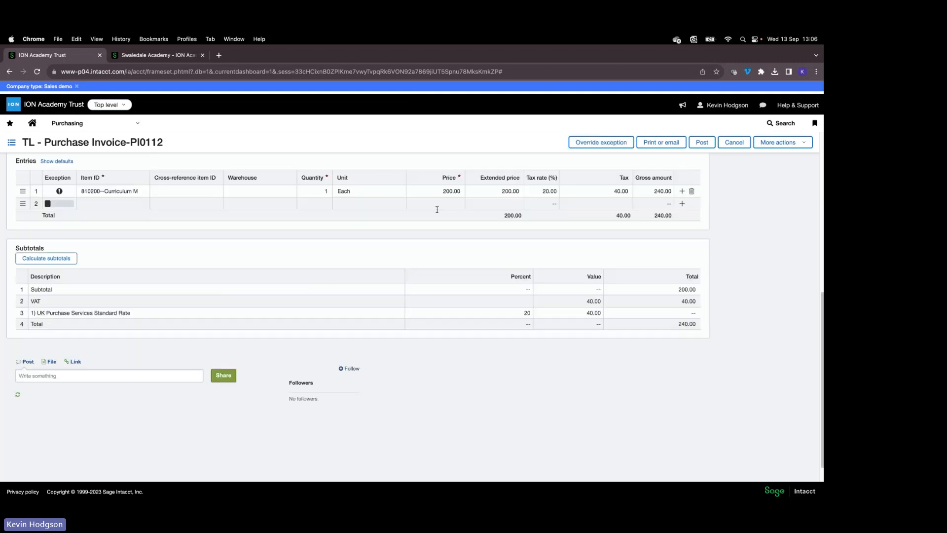
pyautogui.click(70, 376)
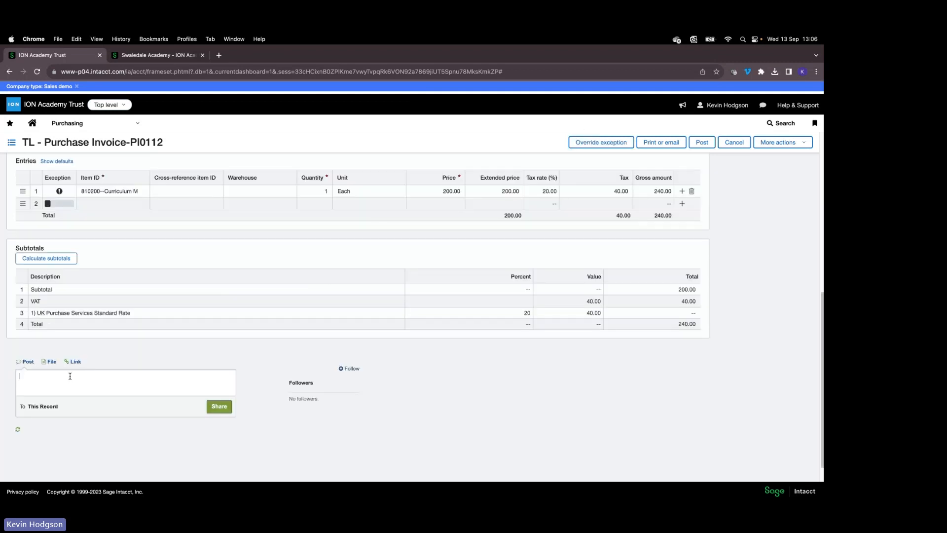
pyautogui.write('@john')
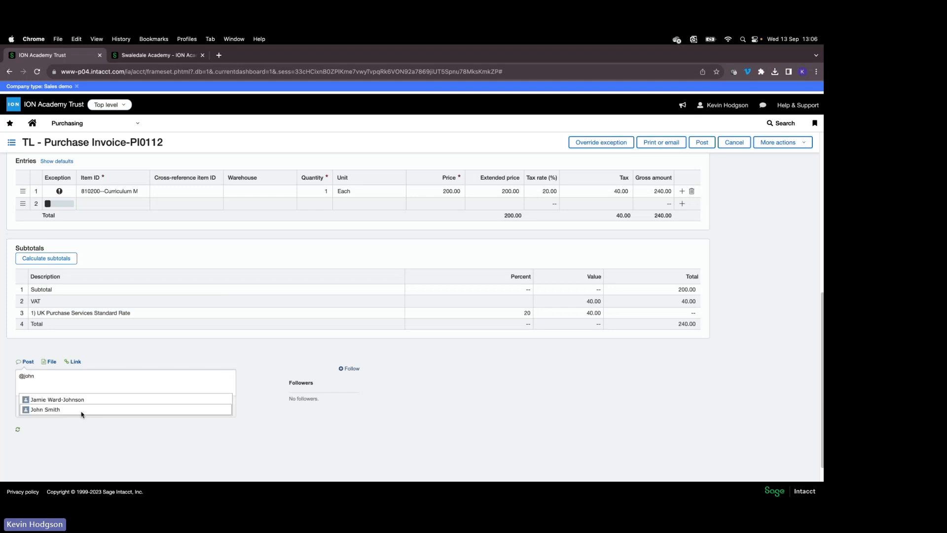
pyautogui.click(81, 410)
pyautogui.write('why')
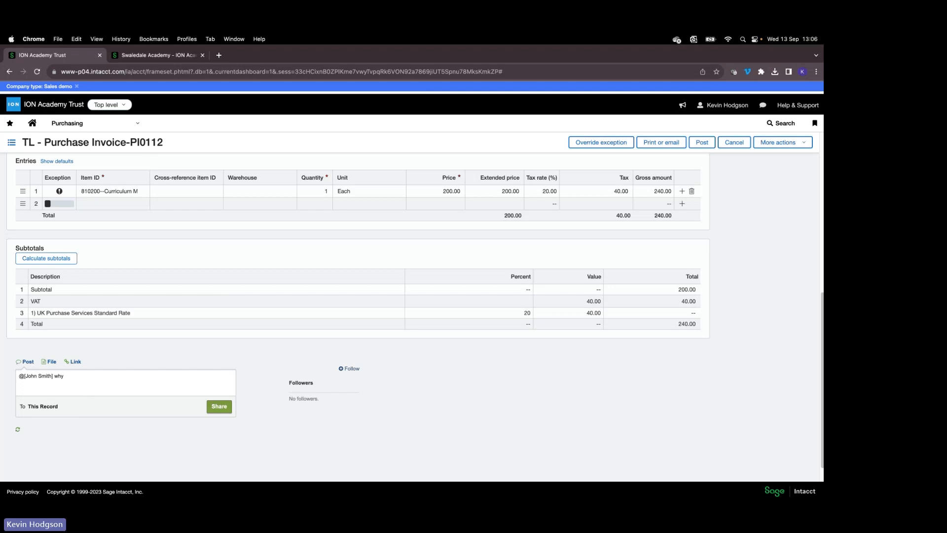
pyautogui.tripleClick(38, 373)
pyautogui.press('BackSpace')
# Override the match tolerance exception on the purchase invoice
pyautogui.click(603, 143)
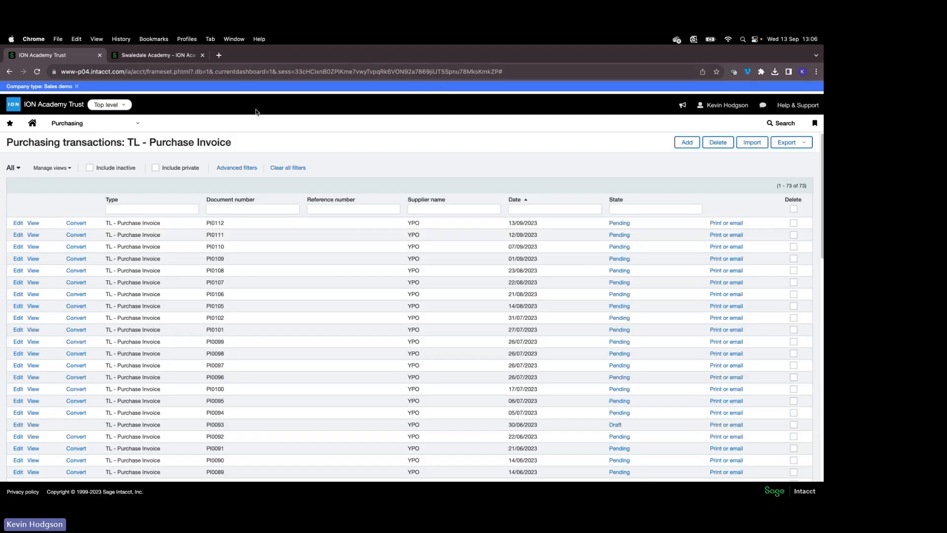
# Open Pay AP purchase invoices in Accounts Payable and review the payment settings
pyautogui.click(137, 129)
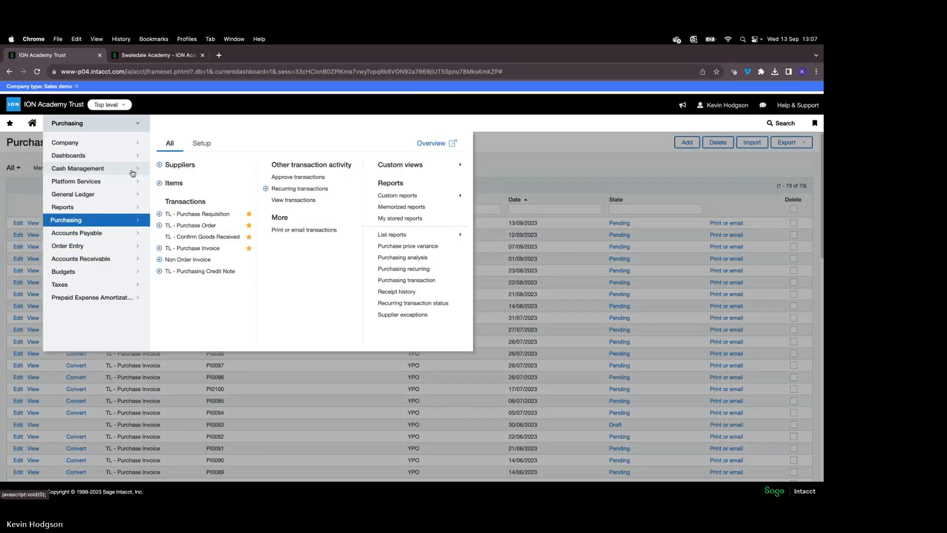
pyautogui.click(105, 234)
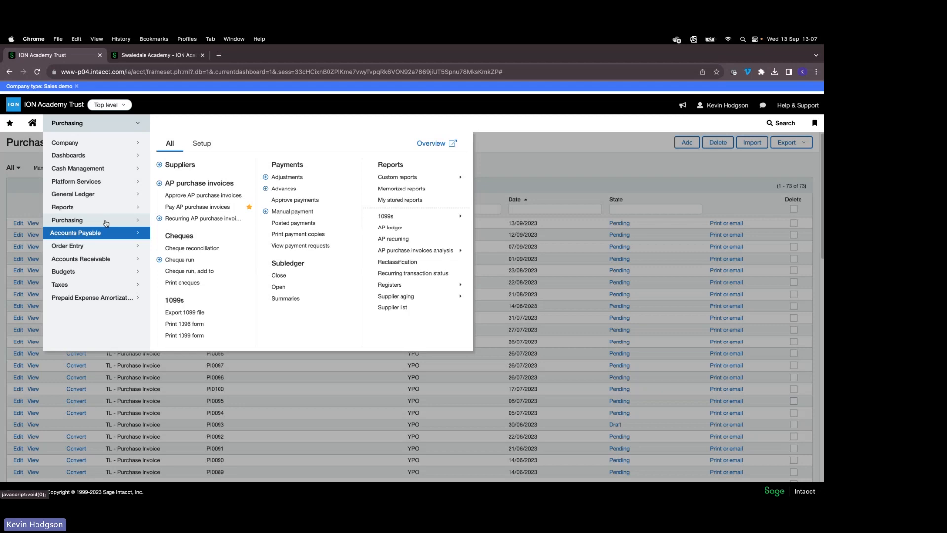
pyautogui.click(195, 207)
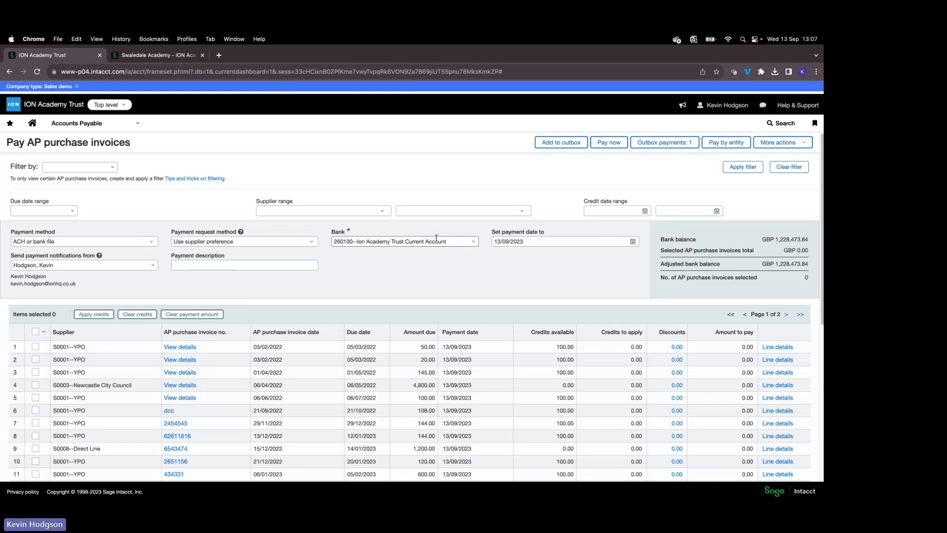
pyautogui.moveTo(524, 242); pyautogui.dragTo(493, 241)
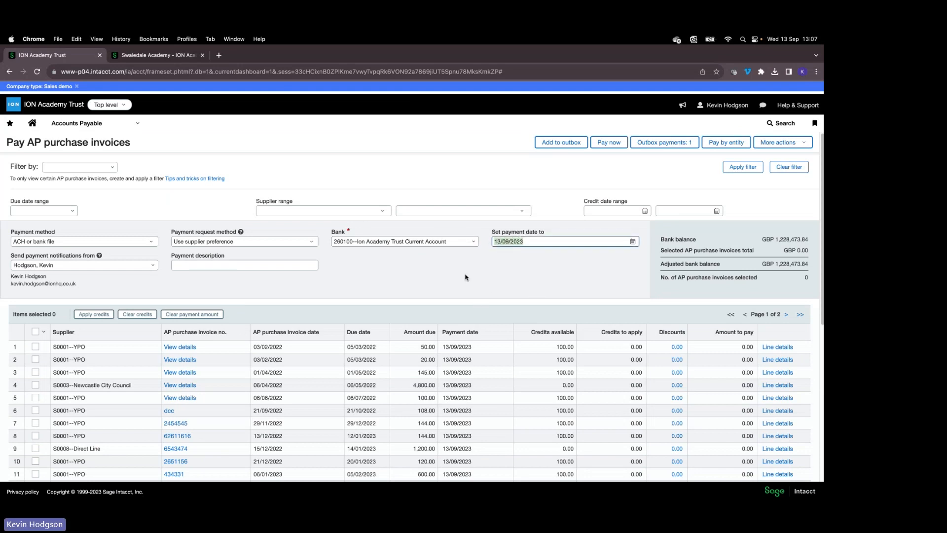
pyautogui.scroll(-1, 462, 278)
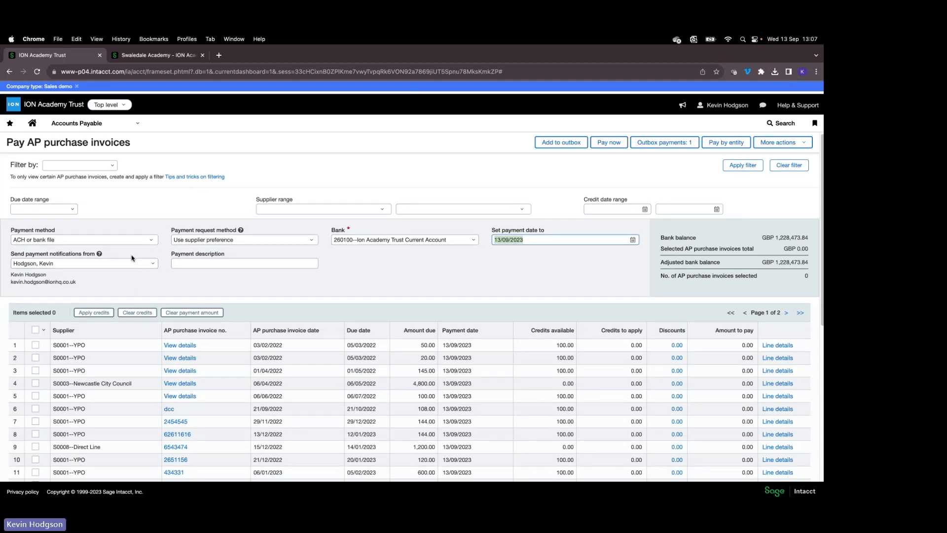
# Check the payment notification sender options and locate the YPO purchase invoice dated 13/09/2023 on the second page of payable invoices
pyautogui.click(153, 267)
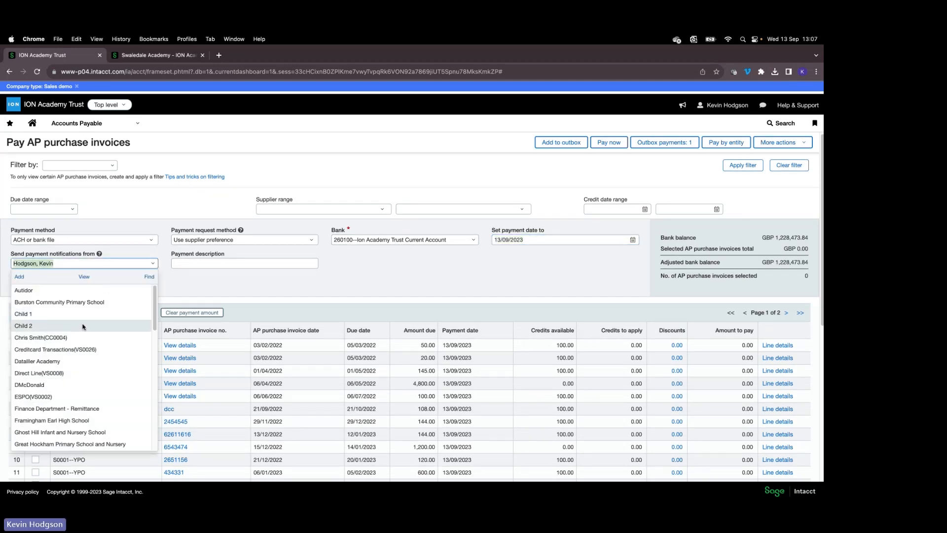
pyautogui.click(193, 287)
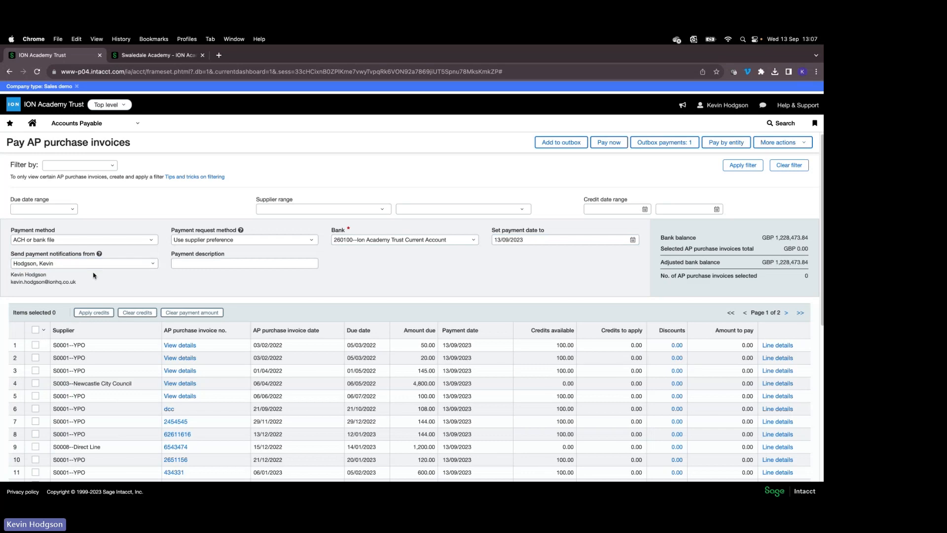
pyautogui.scroll(-5, 296, 360)
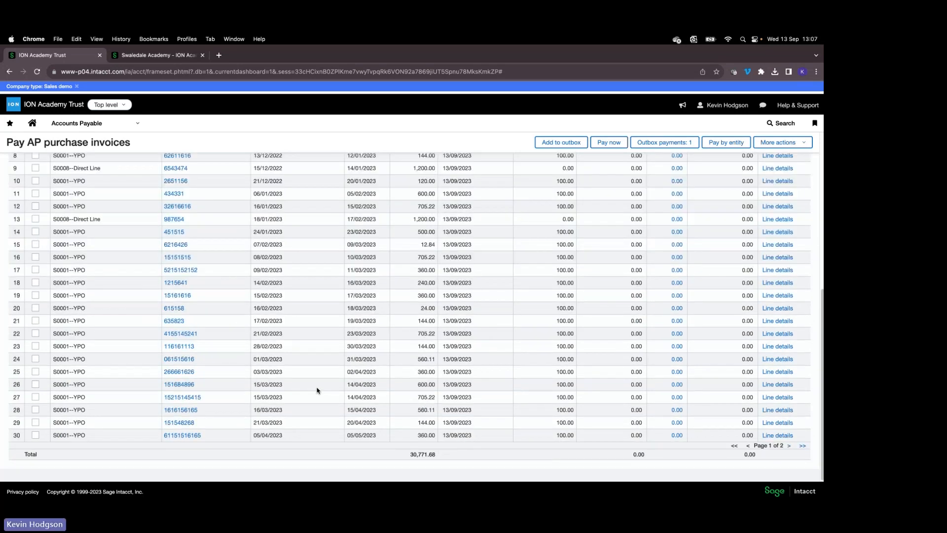
pyautogui.click(790, 446)
pyautogui.scroll(-5, 222, 358)
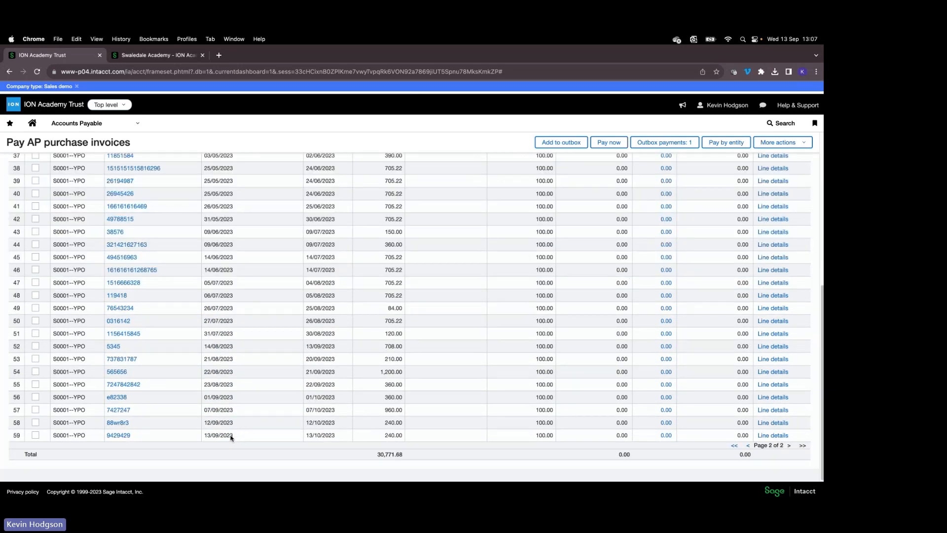
pyautogui.moveTo(234, 438); pyautogui.dragTo(194, 439)
pyautogui.click(190, 439)
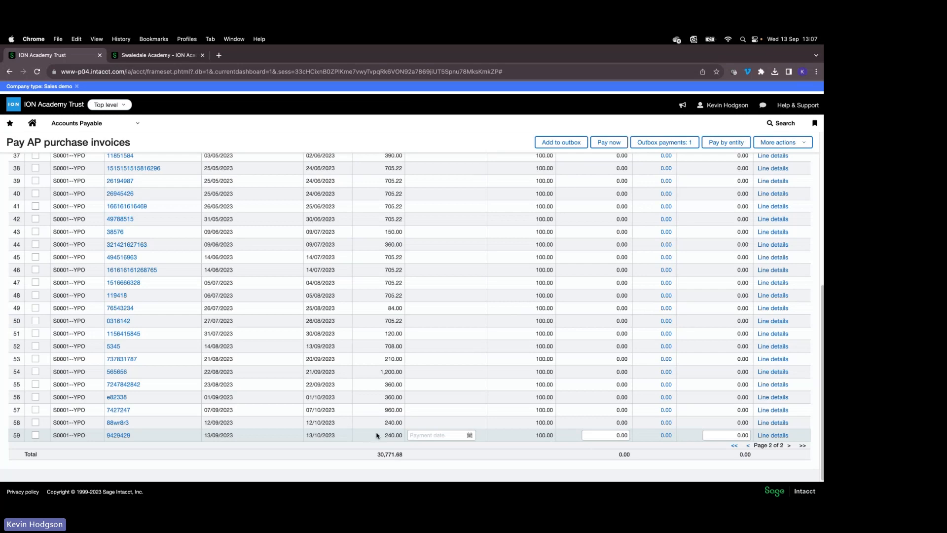
pyautogui.scroll(5, 587, 341)
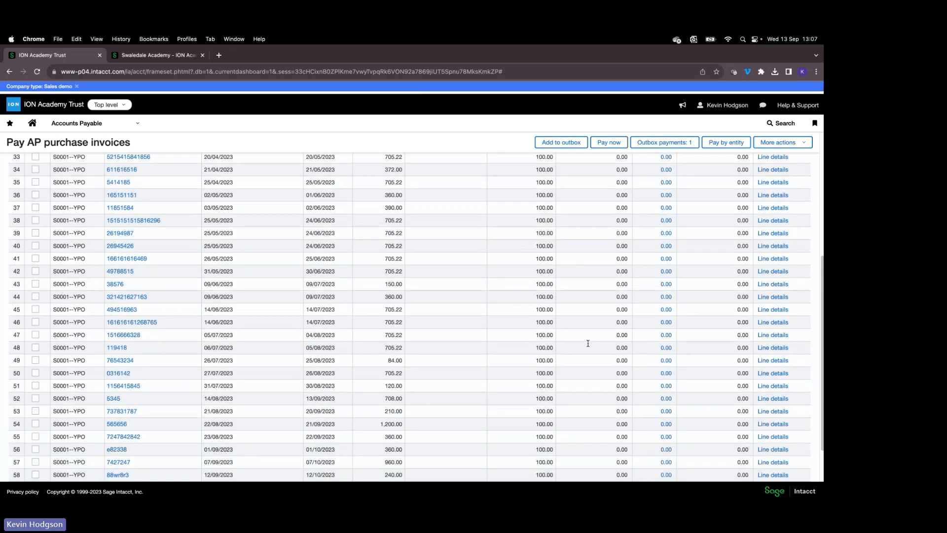
pyautogui.scroll(-5, 582, 345)
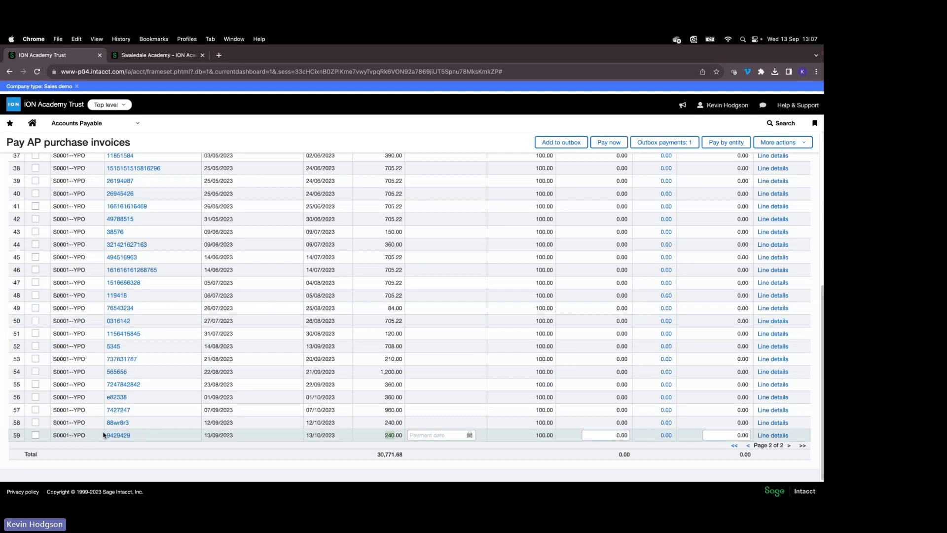
# View the 13/09/2023 YPO purchase invoice and its attached Example Quote.pdf, and close the attachment
pyautogui.click(123, 435)
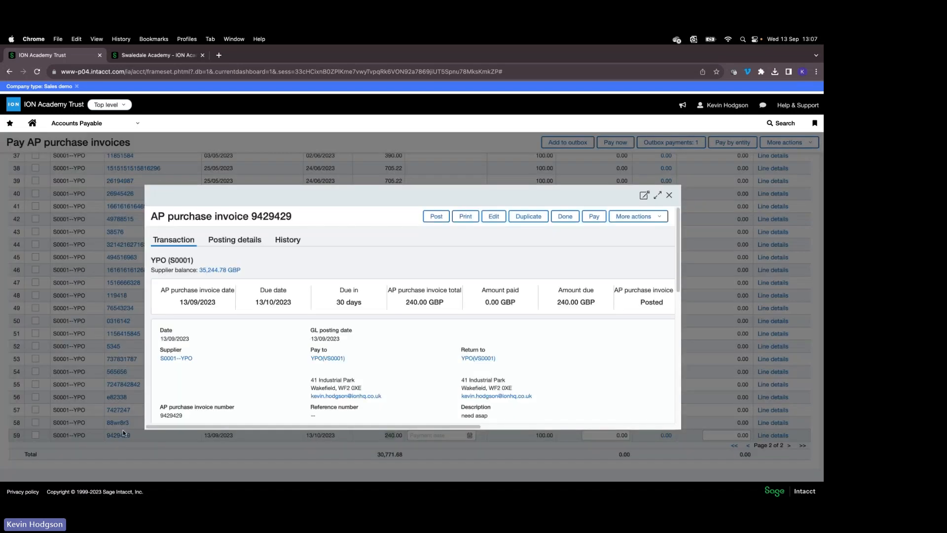
pyautogui.scroll(-2, 355, 374)
pyautogui.scroll(-1, 355, 373)
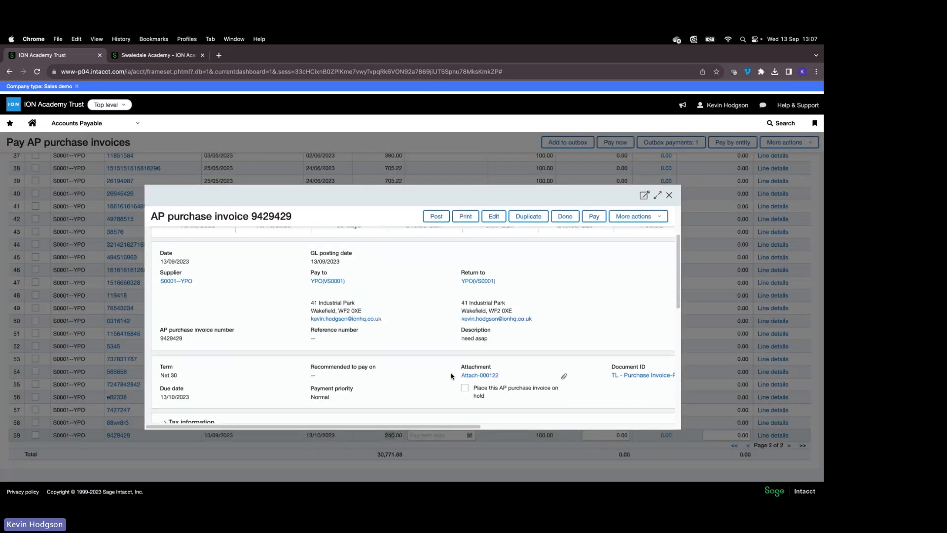
pyautogui.click(478, 375)
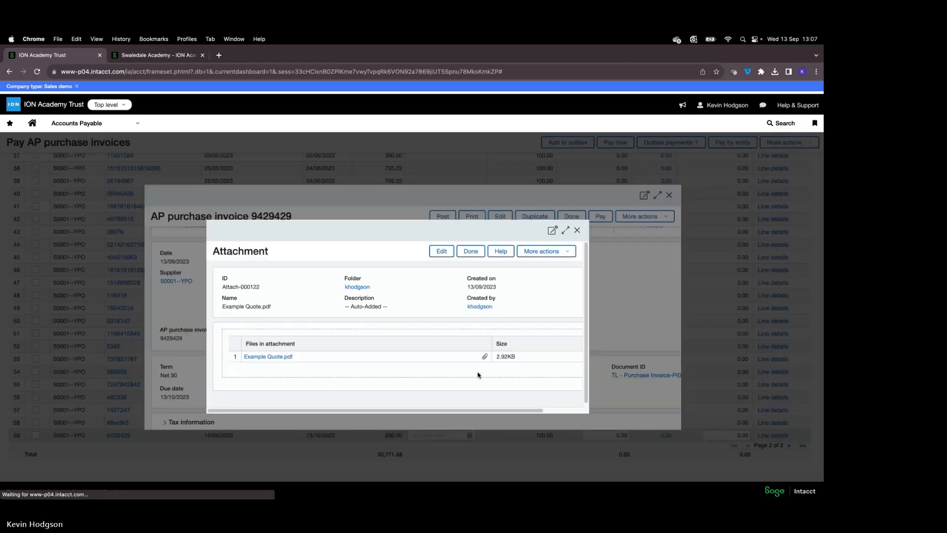
pyautogui.click(288, 357)
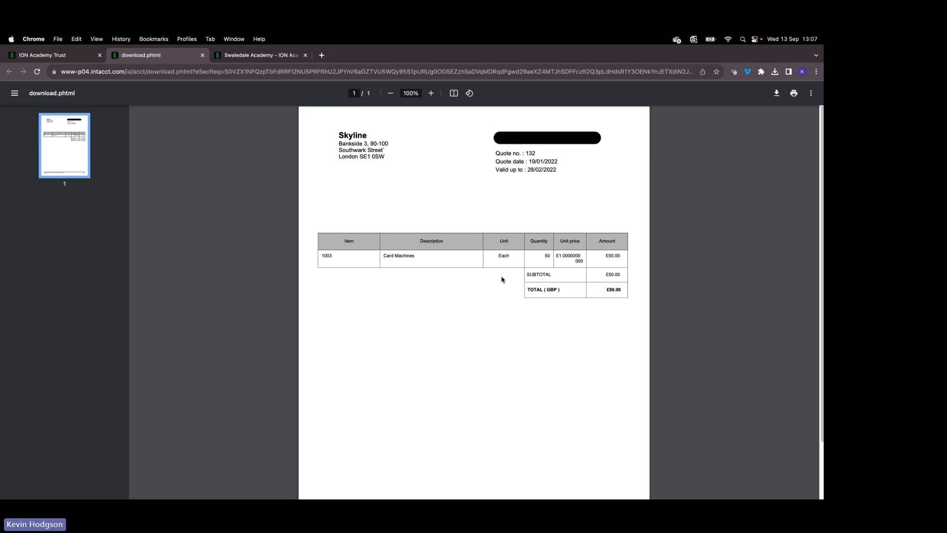
pyautogui.click(203, 55)
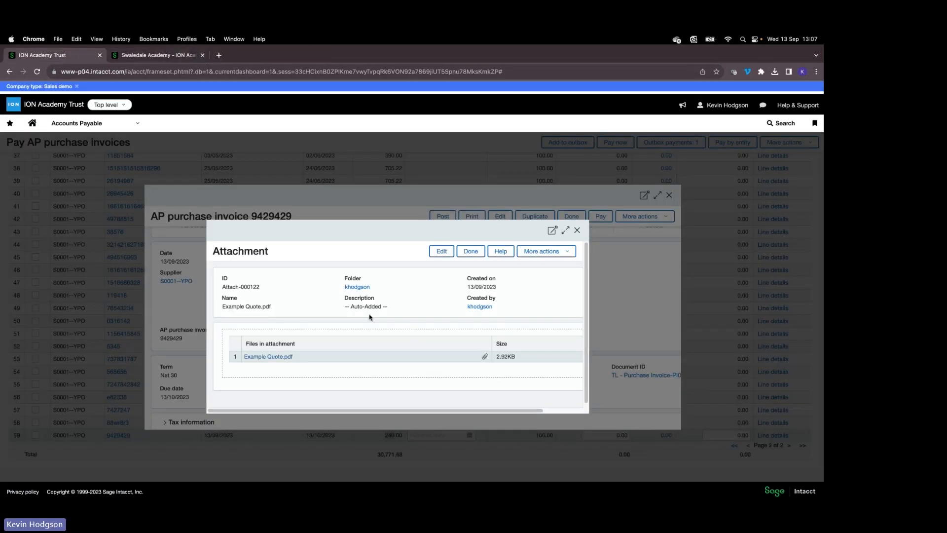
pyautogui.click(577, 230)
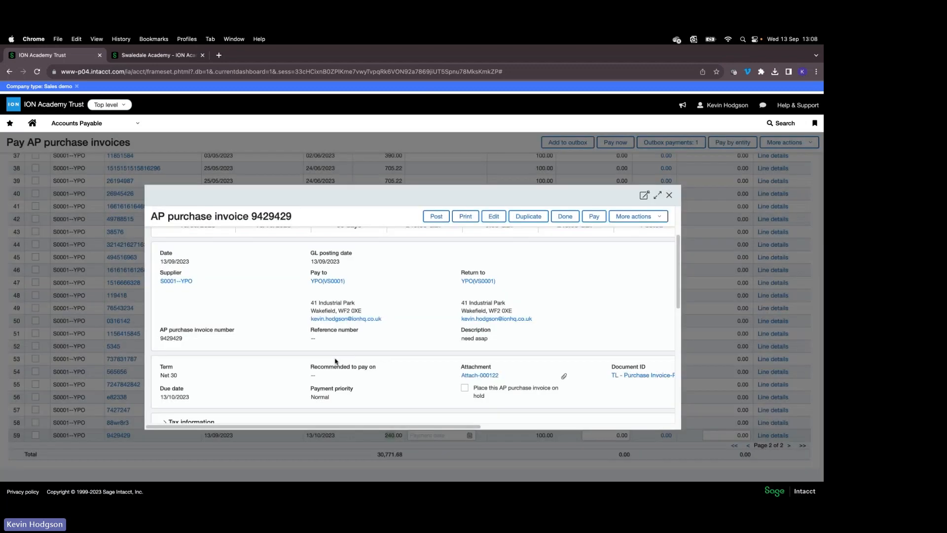
# Check the bank file details of supplier YPO from the purchase invoice, and return to the list of payable invoices
pyautogui.scroll(3, 306, 230)
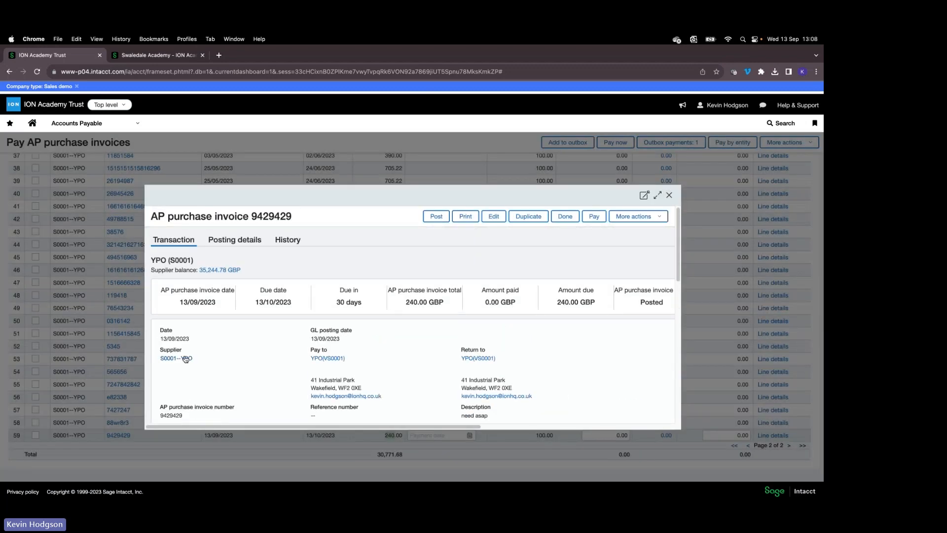
pyautogui.click(185, 358)
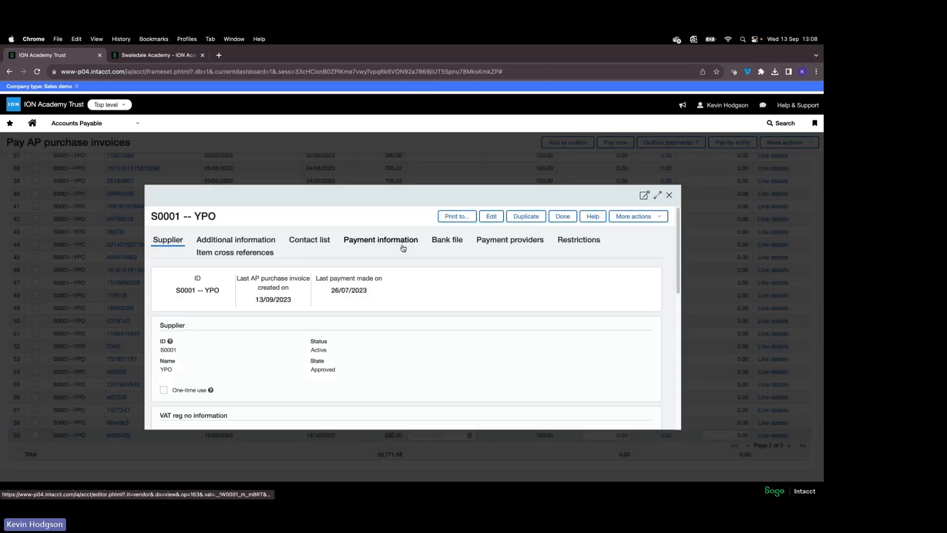
pyautogui.click(433, 241)
pyautogui.scroll(-5, 365, 333)
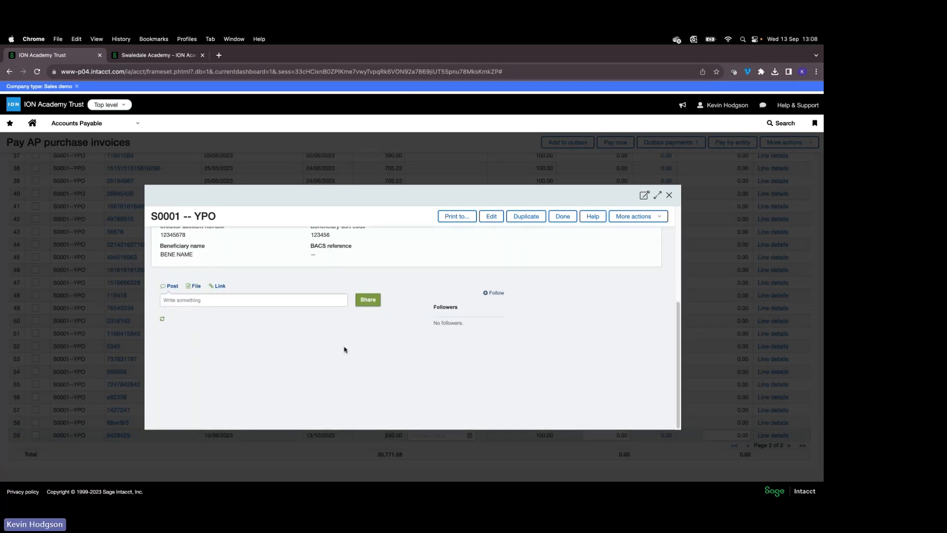
pyautogui.scroll(1, 240, 265)
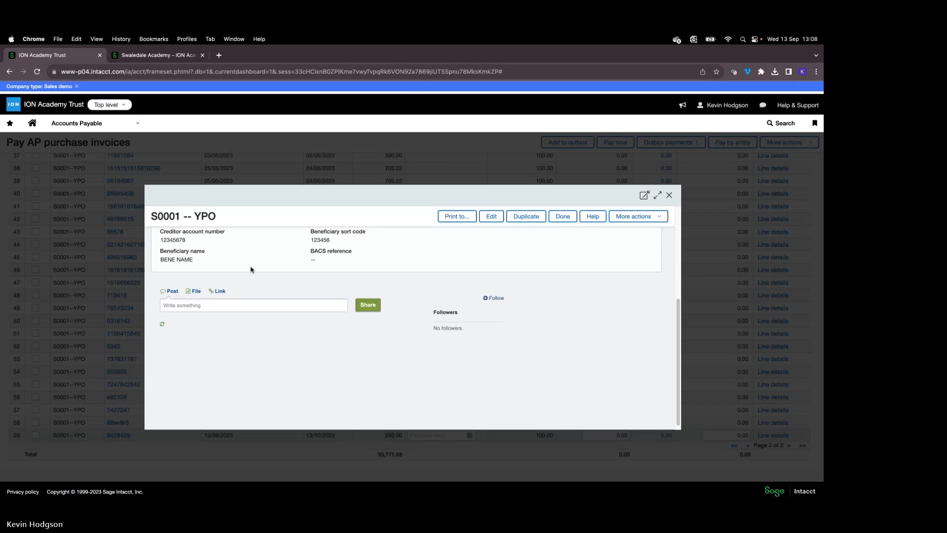
pyautogui.scroll(1, 250, 269)
pyautogui.click(669, 195)
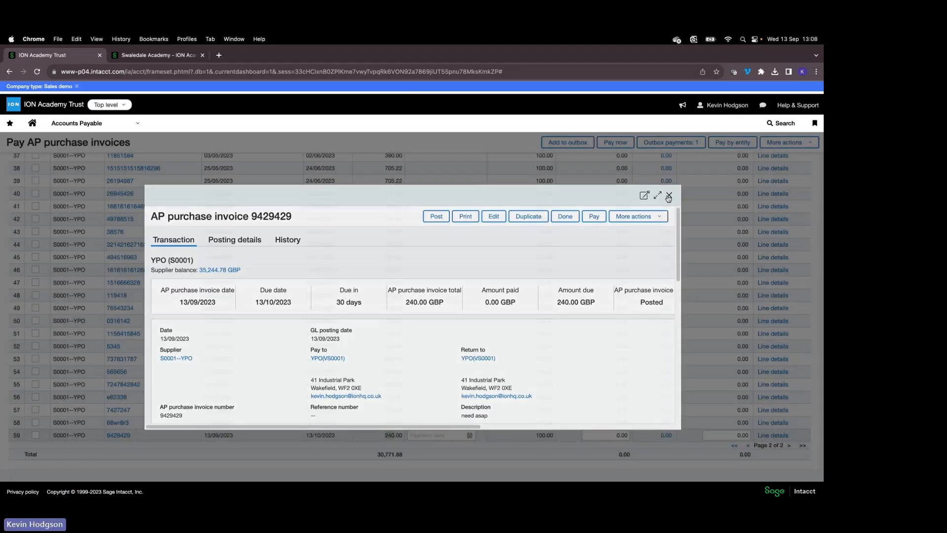
pyautogui.click(669, 196)
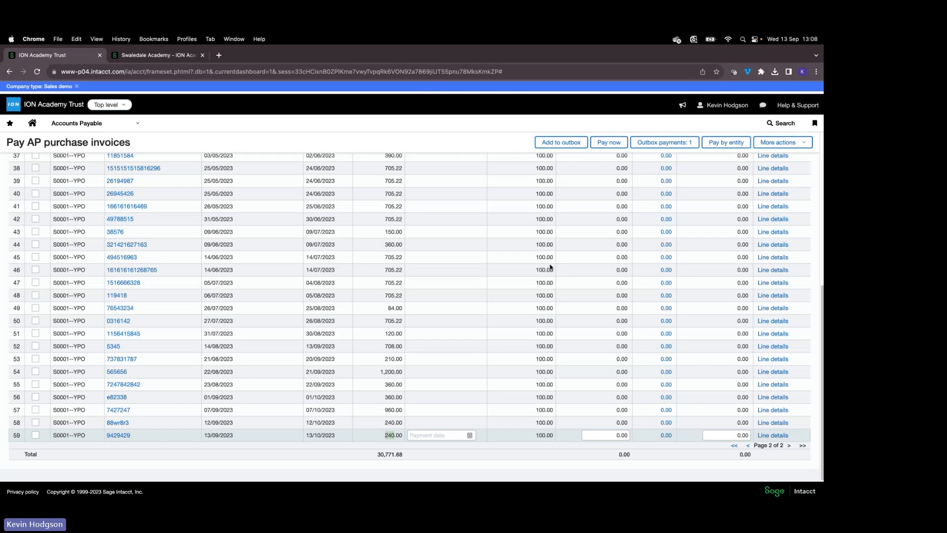
# Select the 13/09/2023 YPO purchase invoice for payment and review the selected total in the bank balance summary
pyautogui.click(35, 435)
pyautogui.scroll(6, 511, 227)
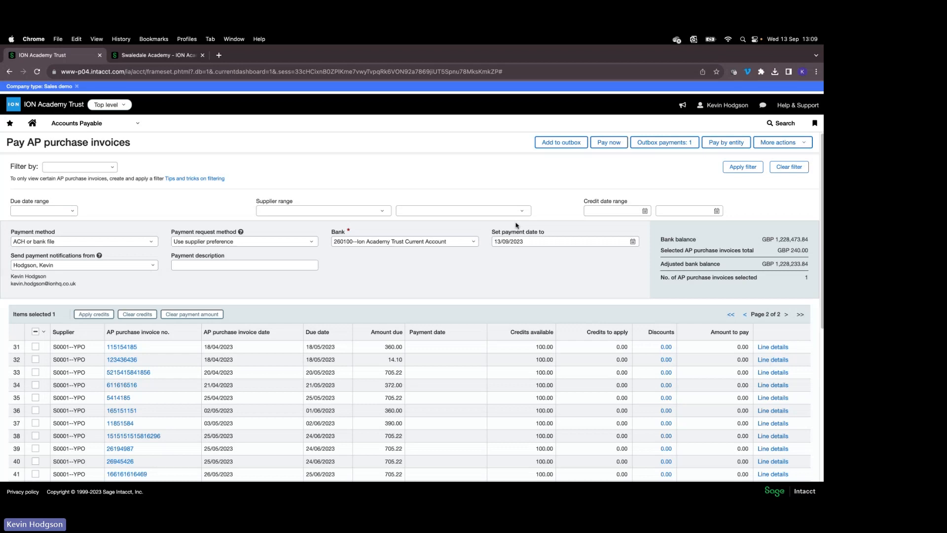
# Leave the payment page without saving and open the Month End Close dashboard
pyautogui.click(140, 124)
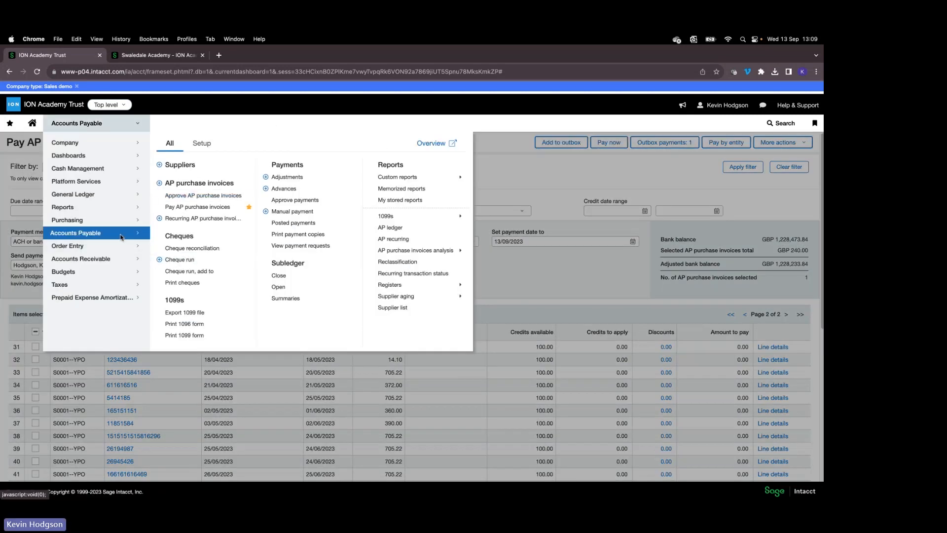
pyautogui.moveTo(111, 224)
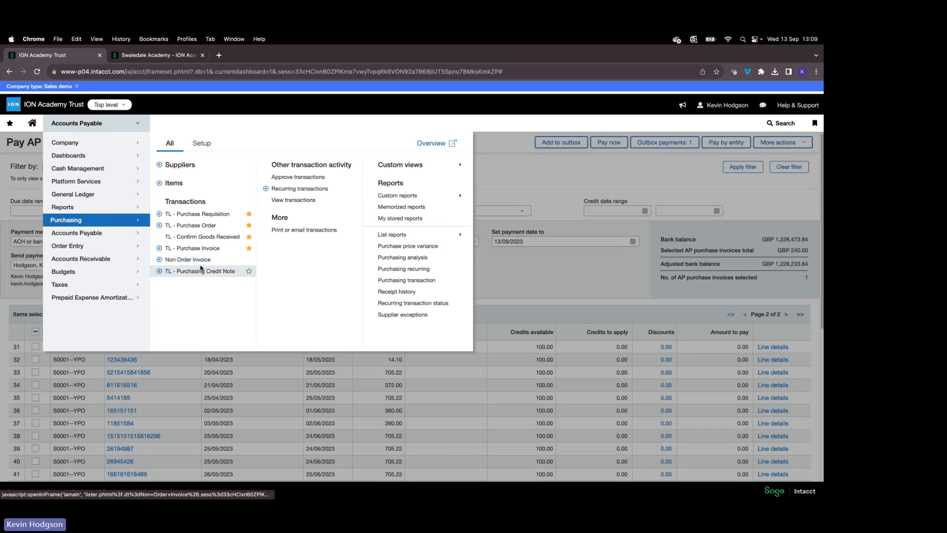
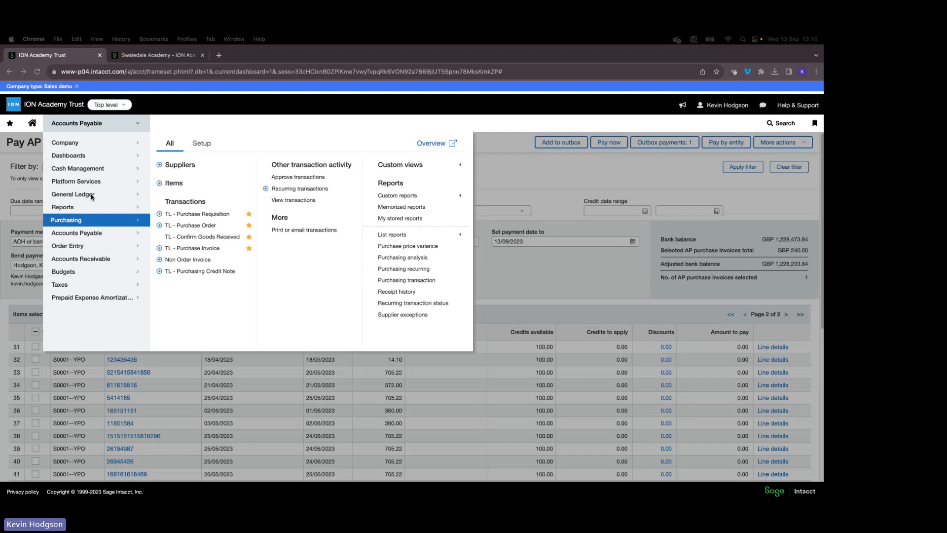
pyautogui.click(99, 169)
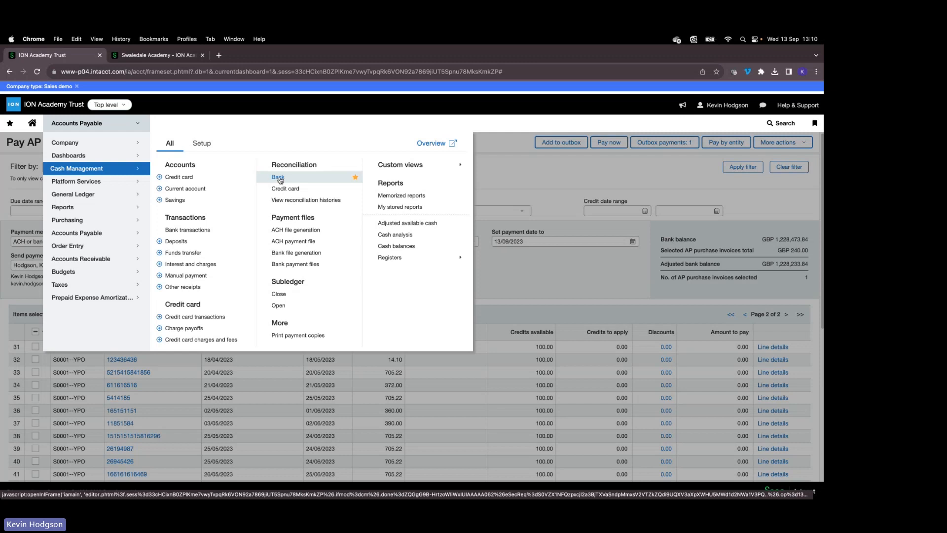
pyautogui.moveTo(99, 156)
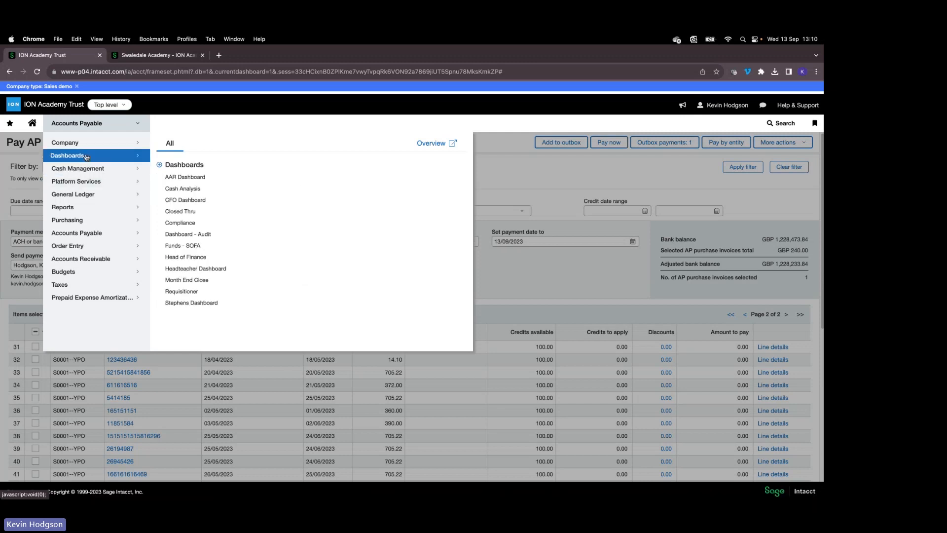
pyautogui.click(189, 282)
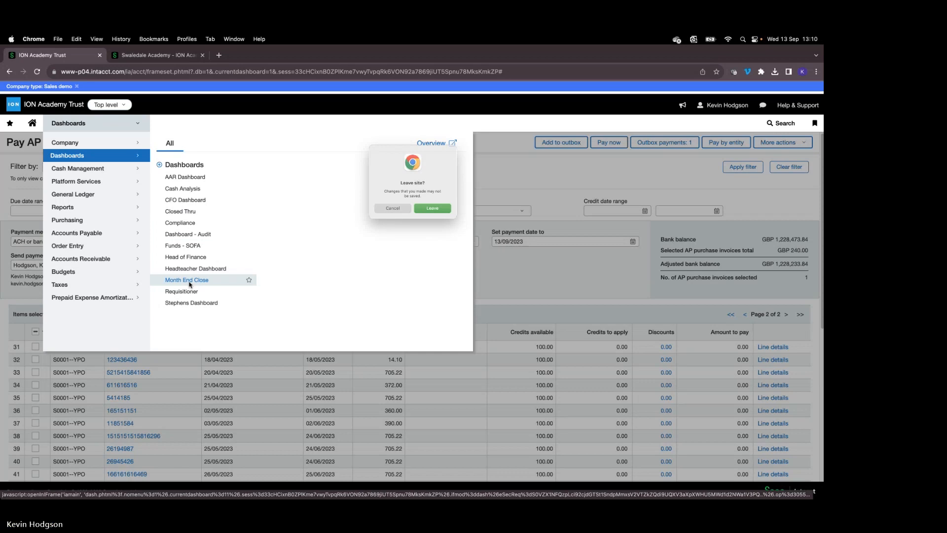
pyautogui.click(434, 216)
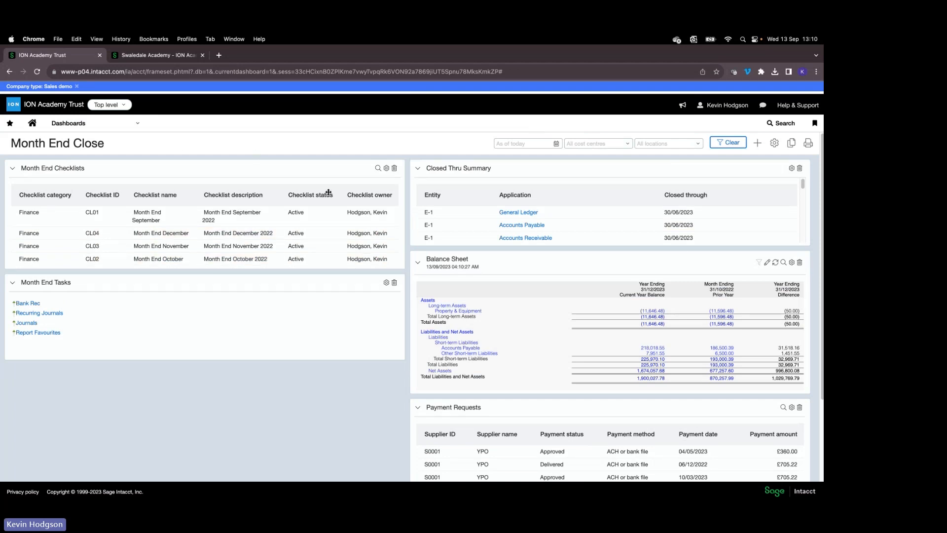
# Open the month-end bank reconciliation for the Ion Academy Trust Current Account and continue with its existing statement settings
pyautogui.click(28, 304)
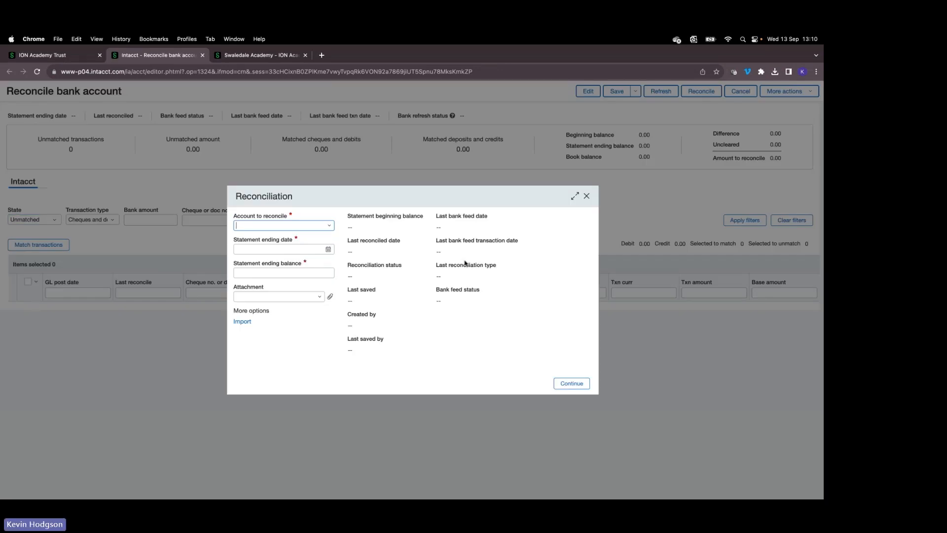
pyautogui.click(335, 229)
pyautogui.click(334, 237)
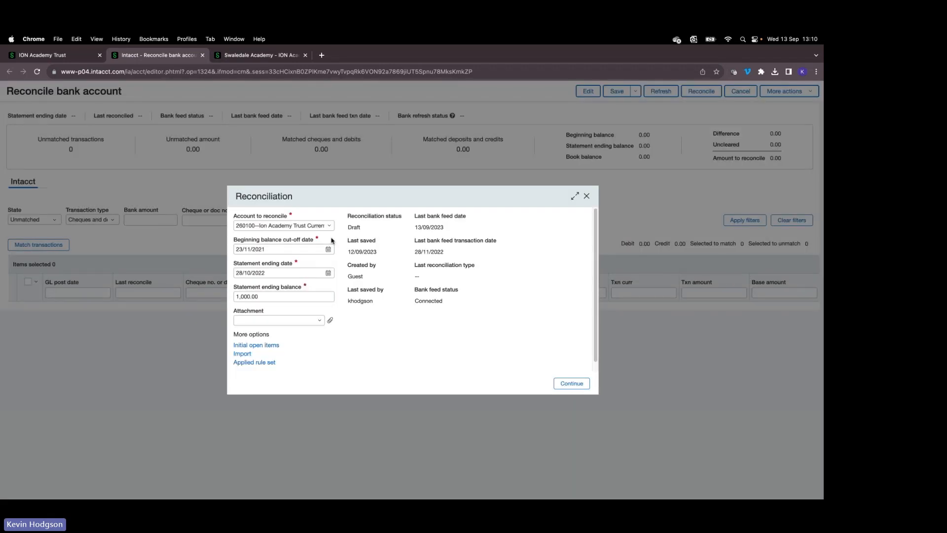
pyautogui.doubleClick(427, 300)
pyautogui.click(572, 383)
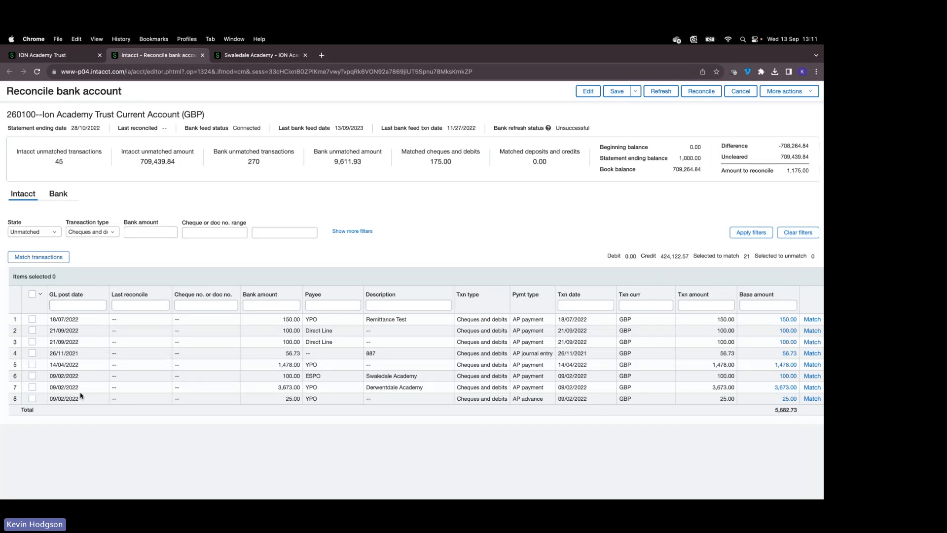
# Review the unmatched bank transactions and the actions available for the 28/10/2022 Refund and Payment 9956 lines
pyautogui.click(67, 198)
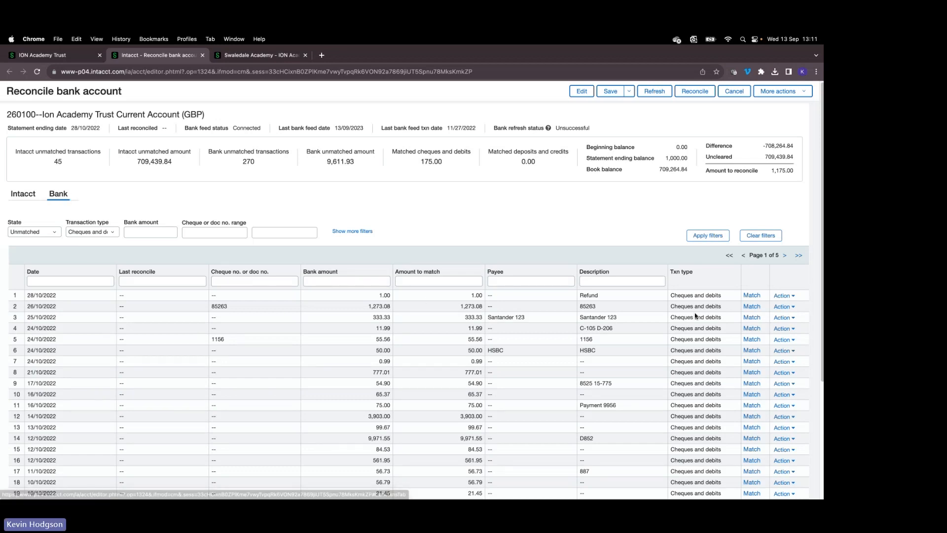
pyautogui.click(783, 296)
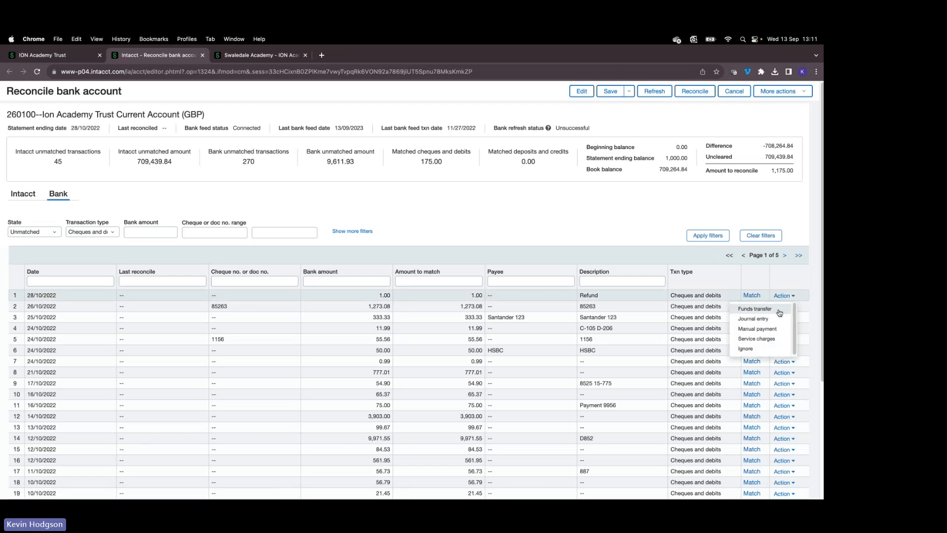
pyautogui.click(781, 286)
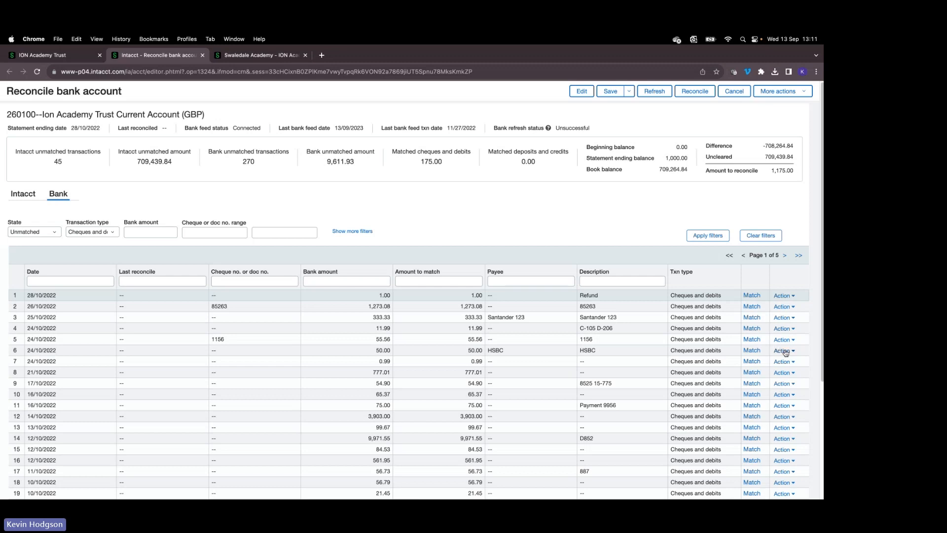
pyautogui.click(790, 406)
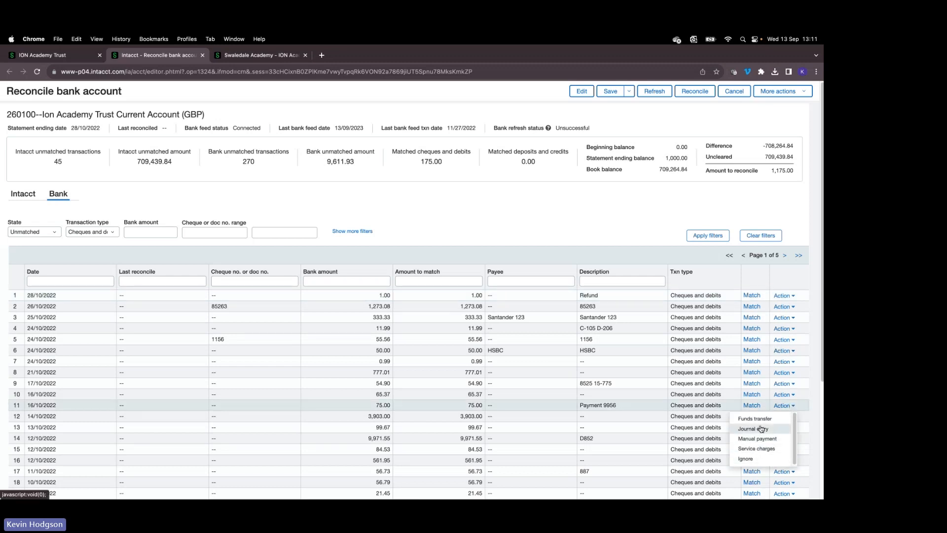
pyautogui.click(633, 239)
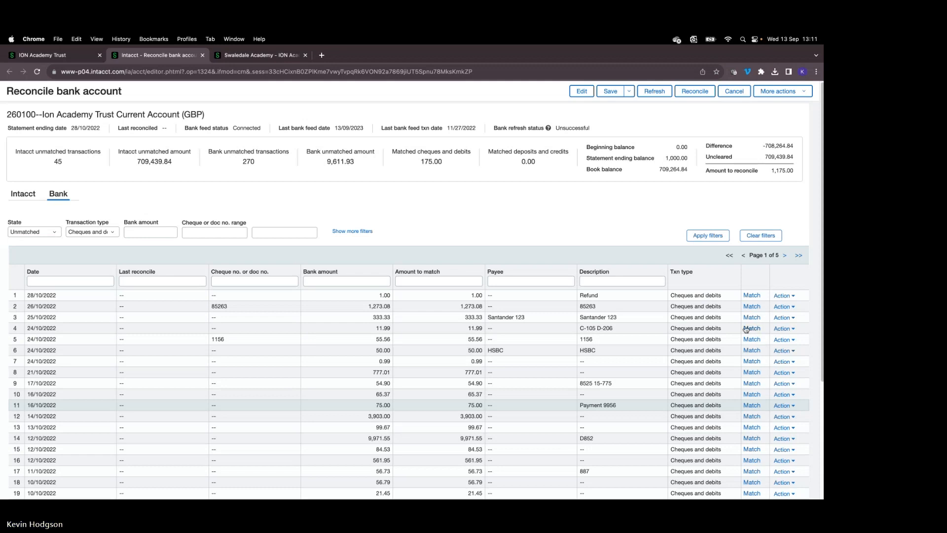
# Check the actions for the 28/10/2022 Refund line, and open the rule set applied to the current account reconciliation
pyautogui.click(778, 295)
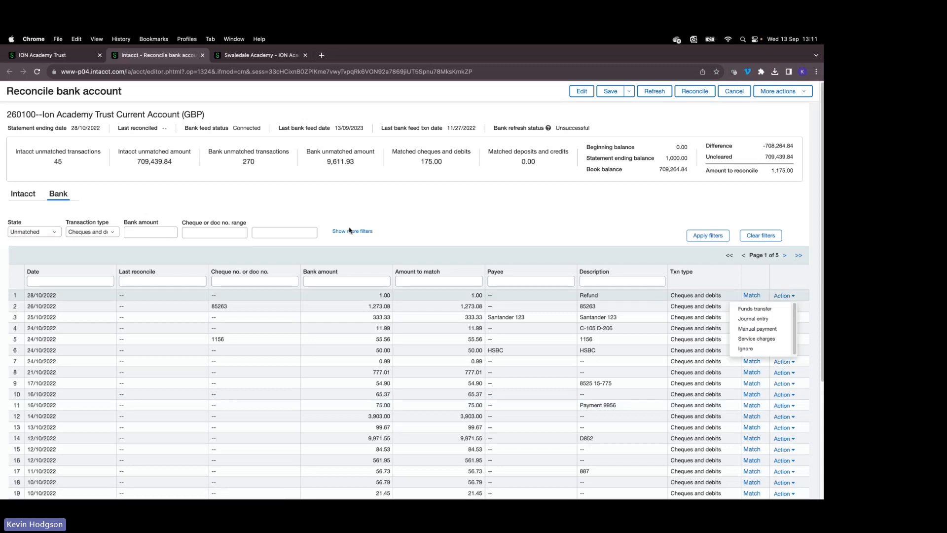
pyautogui.click(492, 235)
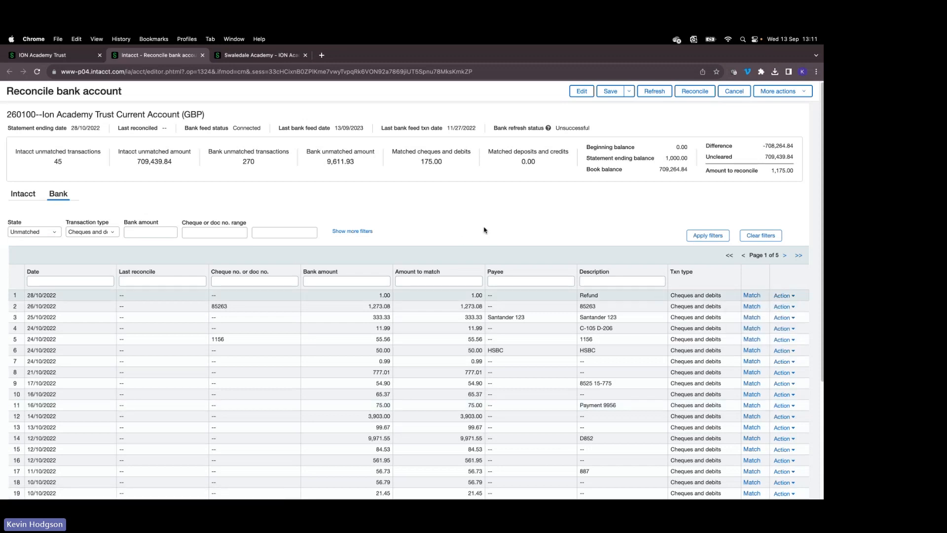
pyautogui.click(582, 93)
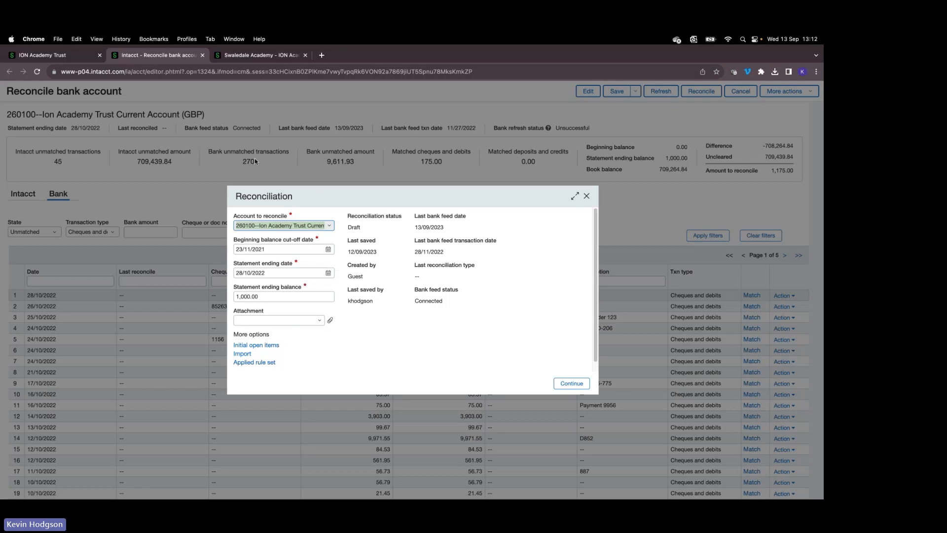
pyautogui.click(260, 364)
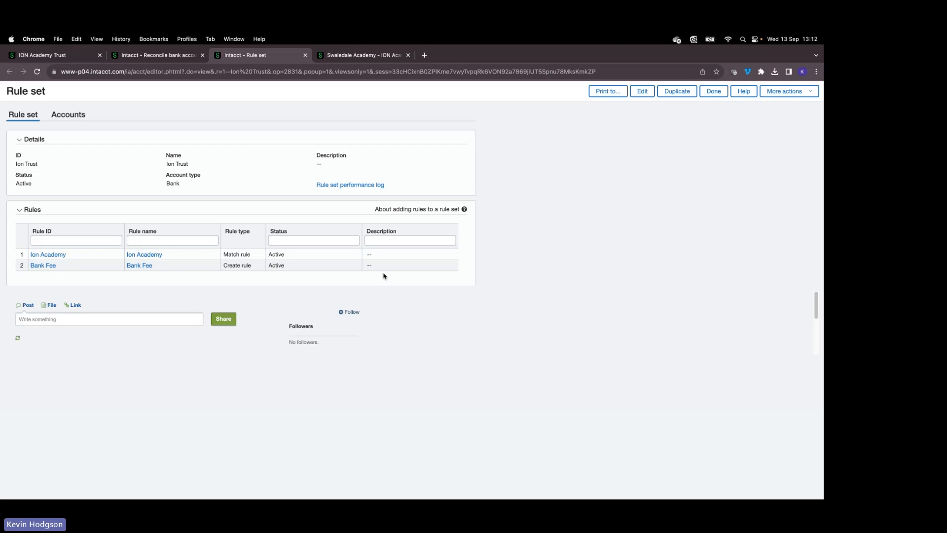
# Review the matching conditions of the Ion Academy match rule and return to the rule set
pyautogui.moveTo(229, 254); pyautogui.dragTo(242, 254)
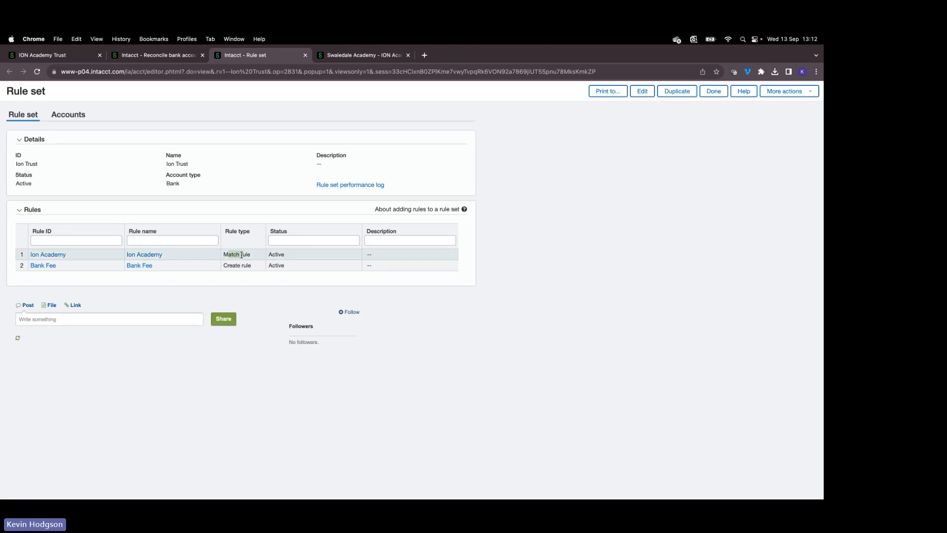
pyautogui.click(152, 255)
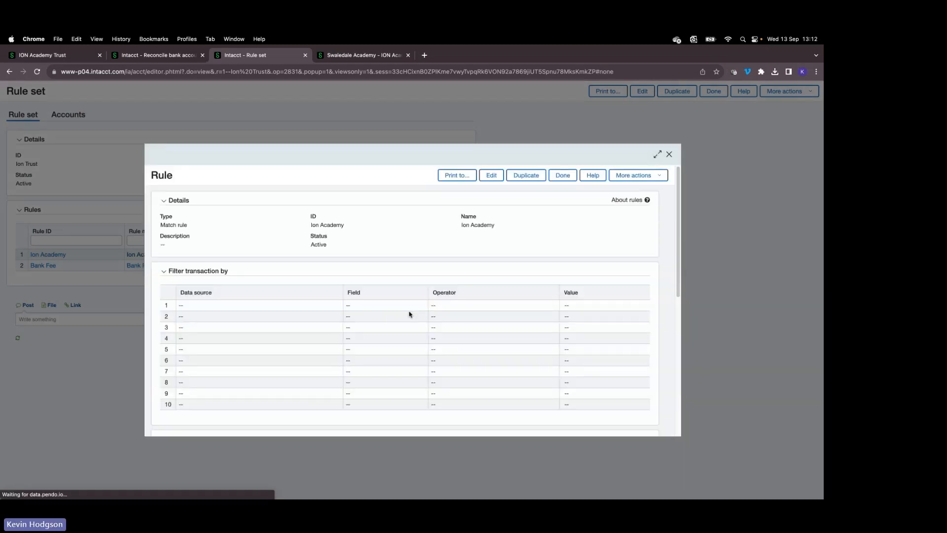
pyautogui.scroll(-10, 372, 310)
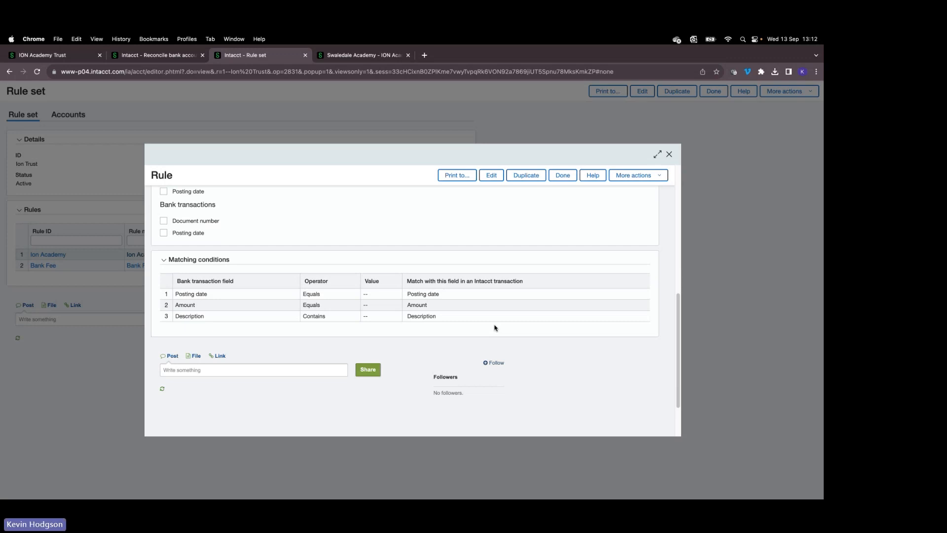
pyautogui.click(669, 155)
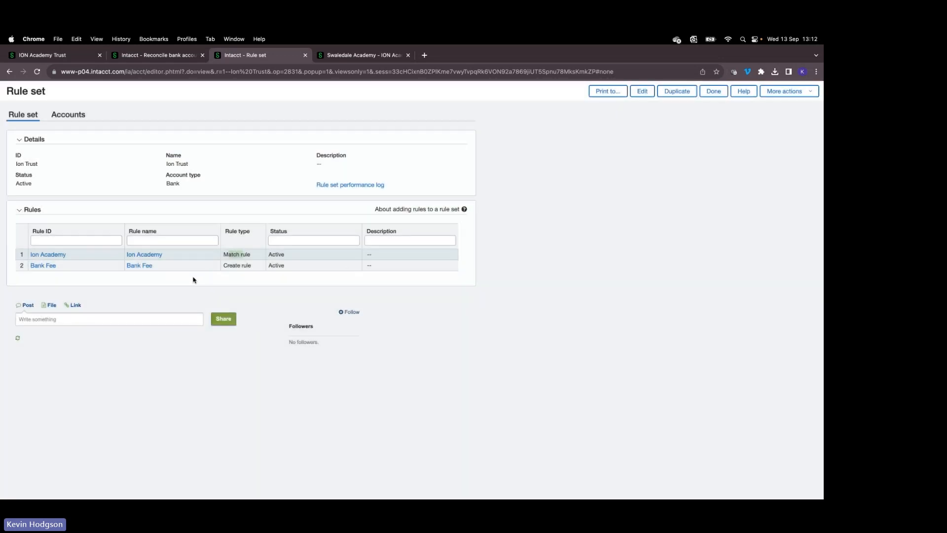
# Review the Bank Fee creation rule's transaction filters and its Bank Charges journal entry template, and return to the rule set
pyautogui.click(144, 267)
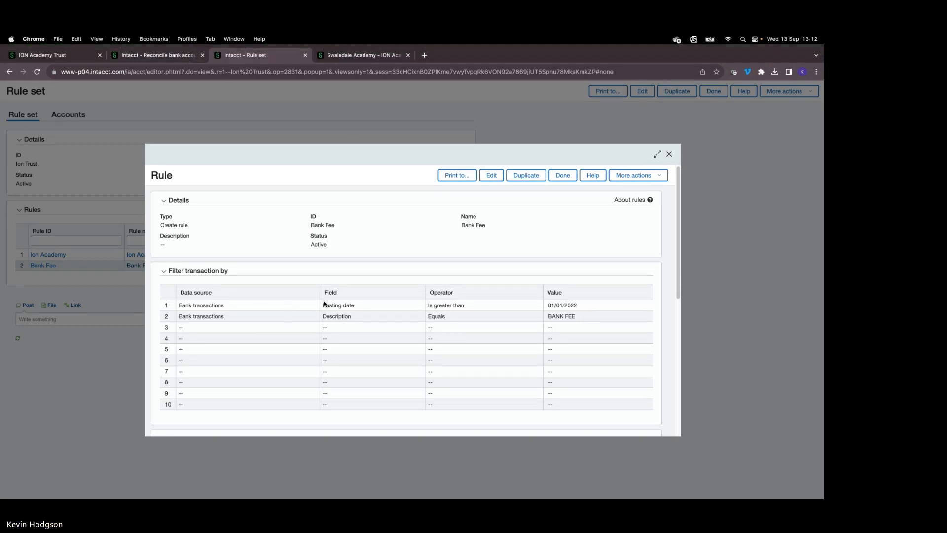
pyautogui.doubleClick(339, 315)
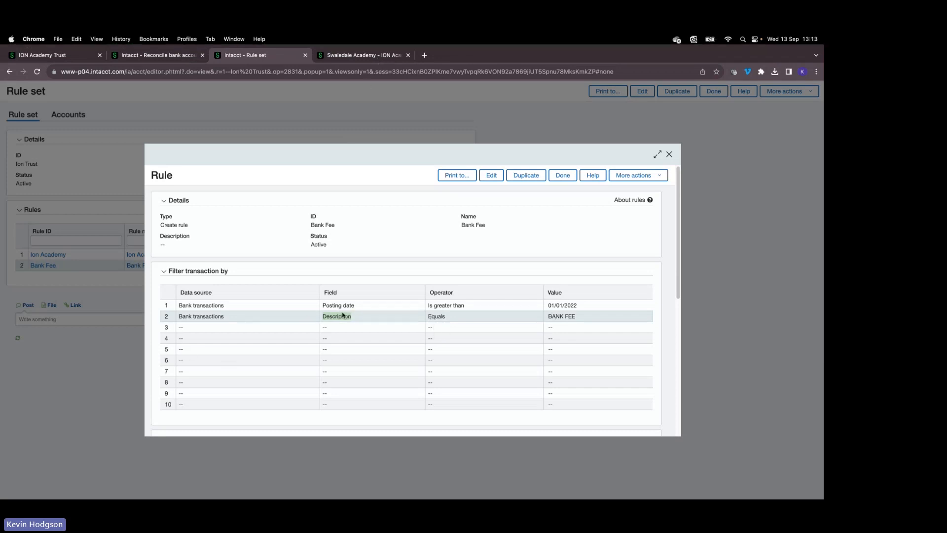
pyautogui.click(440, 315)
pyautogui.moveTo(582, 318); pyautogui.dragTo(538, 318)
pyautogui.scroll(-5, 498, 343)
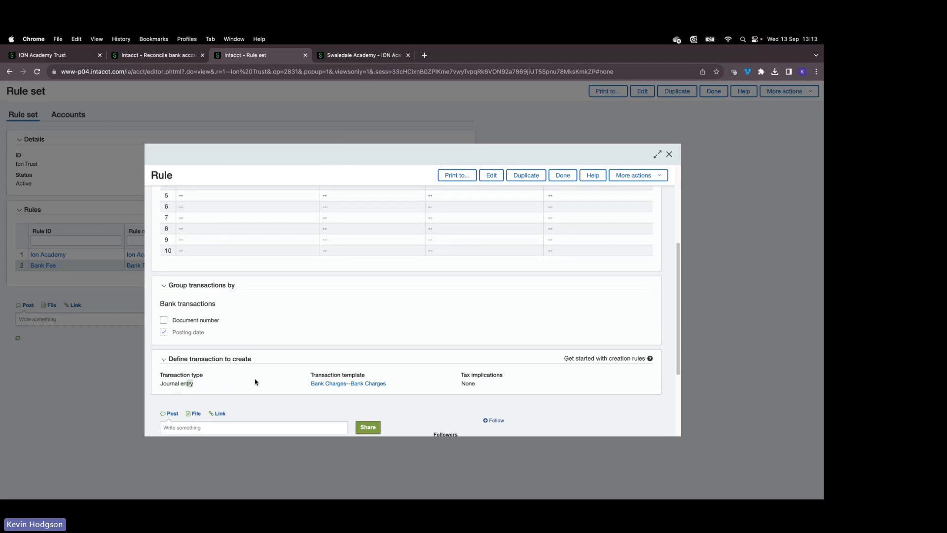
pyautogui.click(339, 388)
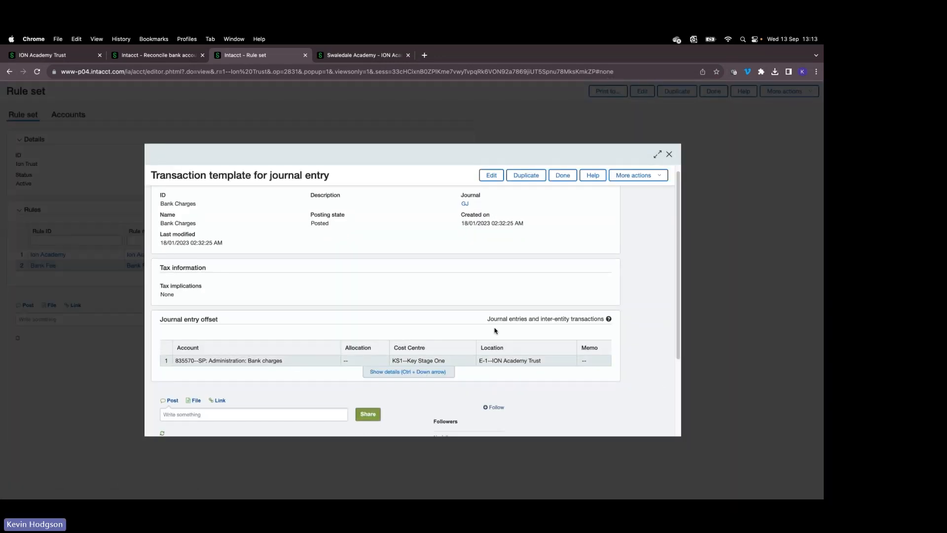
pyautogui.click(669, 155)
pyautogui.click(669, 156)
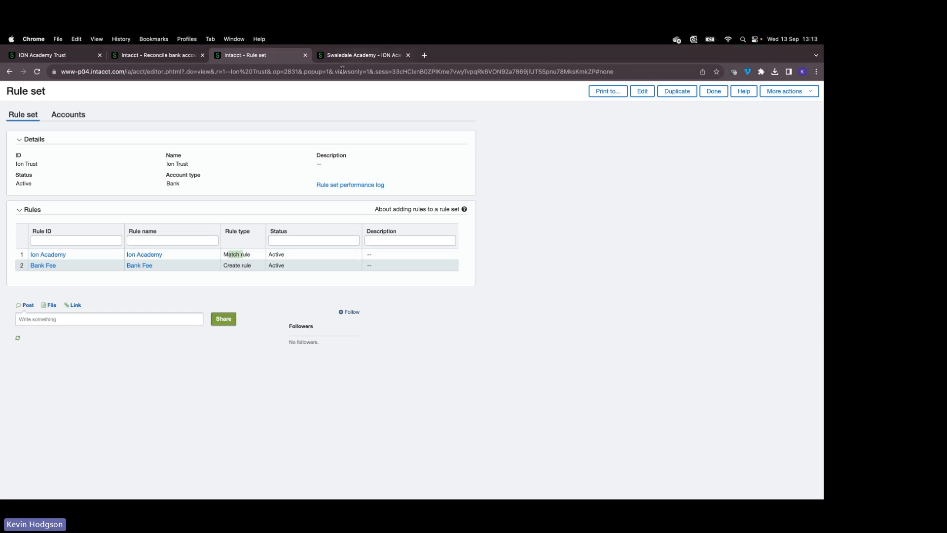
# Close the rule set, leave the bank reconciliation without saving, and return to the top-level Month End Close dashboard
pyautogui.click(305, 56)
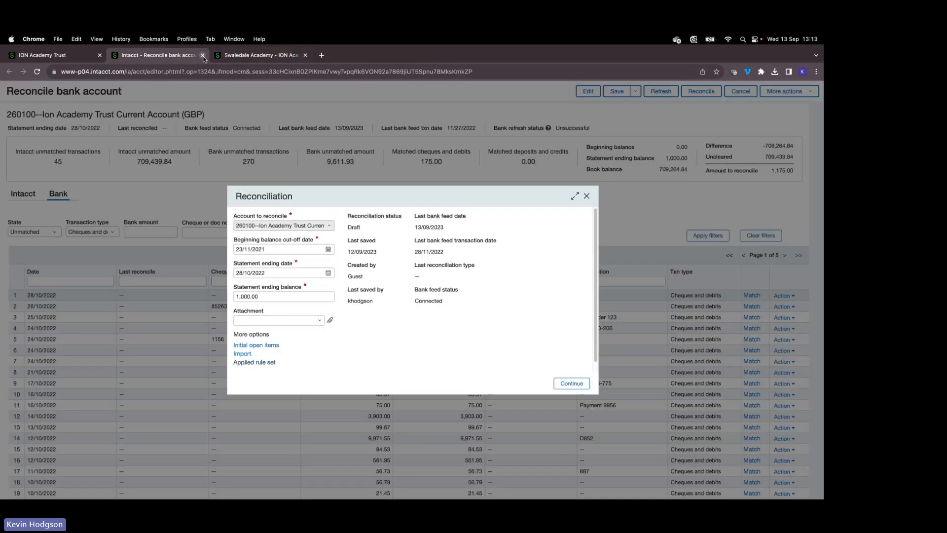
pyautogui.click(202, 55)
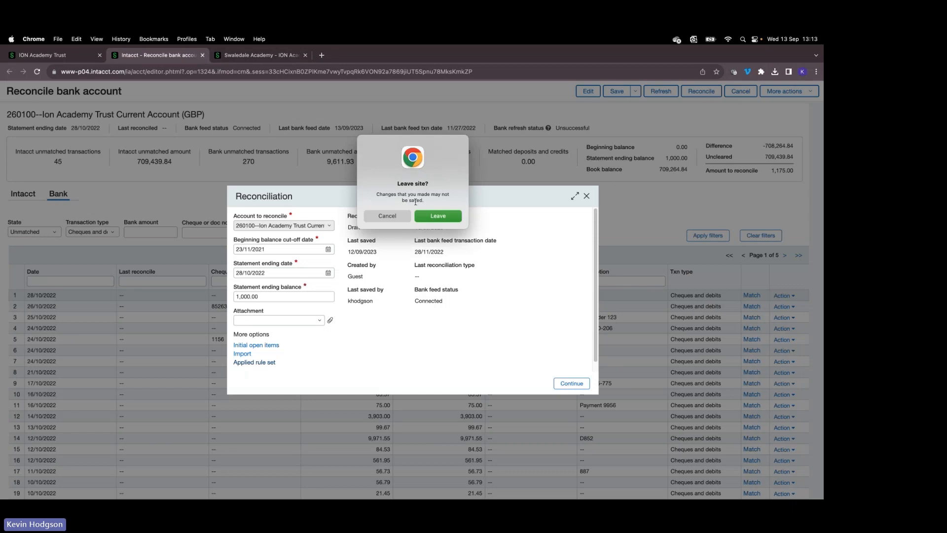
pyautogui.click(429, 216)
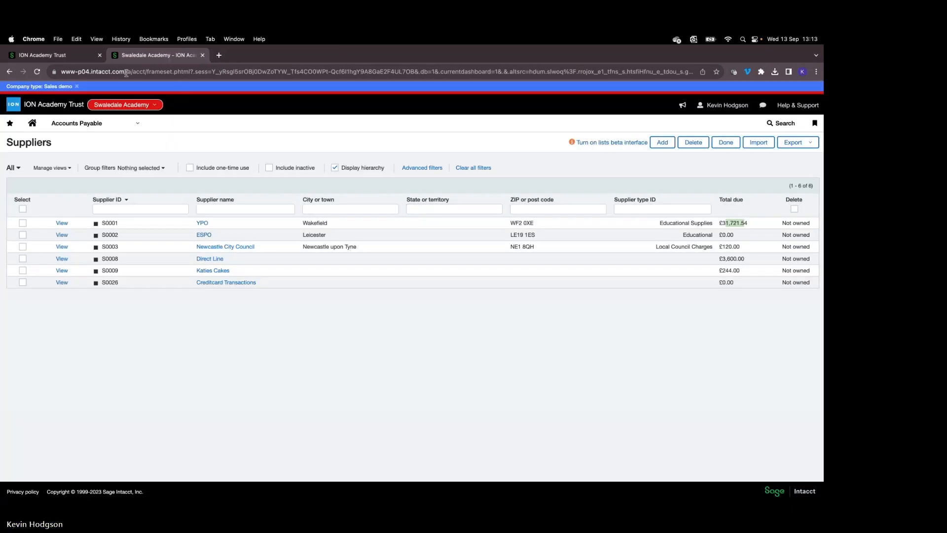
pyautogui.click(92, 58)
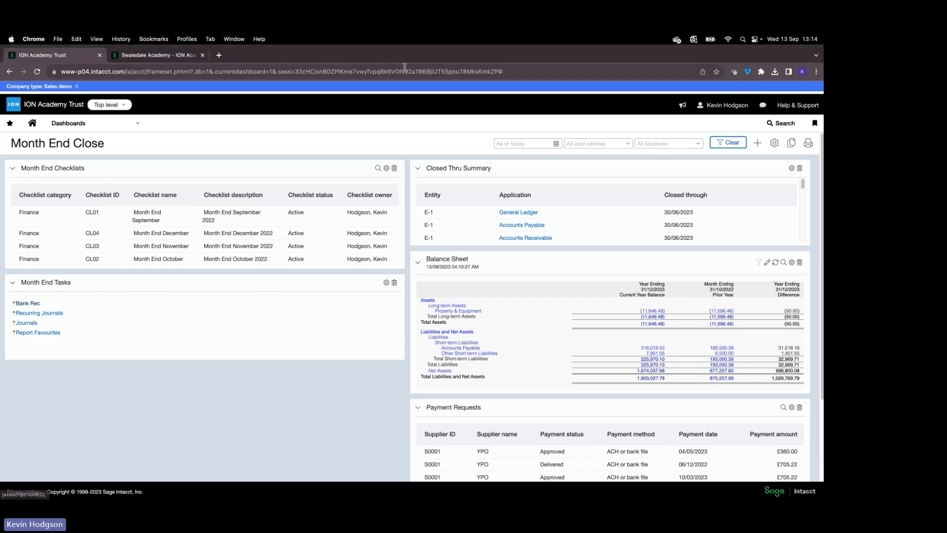
# Open the Budgets repository and review the School Budget 21/22 and School Budget 23/24 entries
pyautogui.click(103, 124)
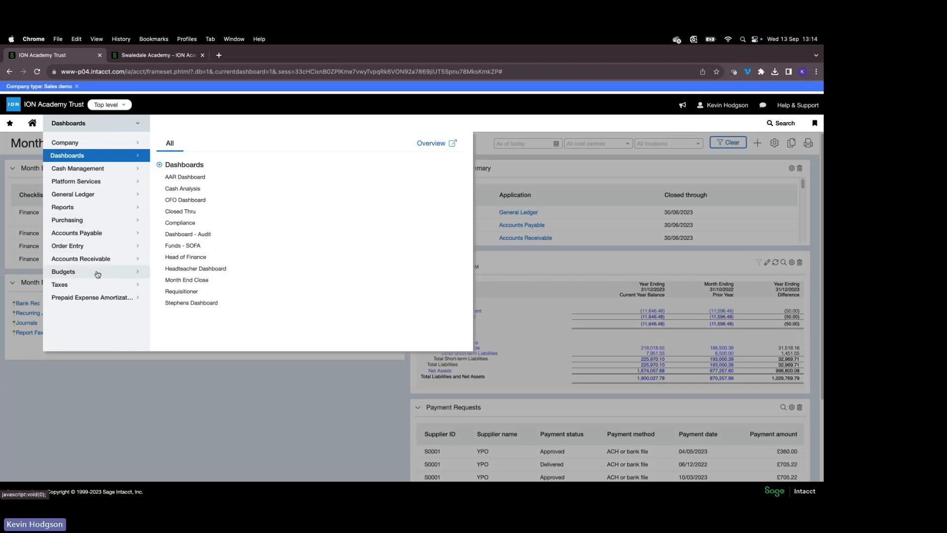
pyautogui.moveTo(97, 275)
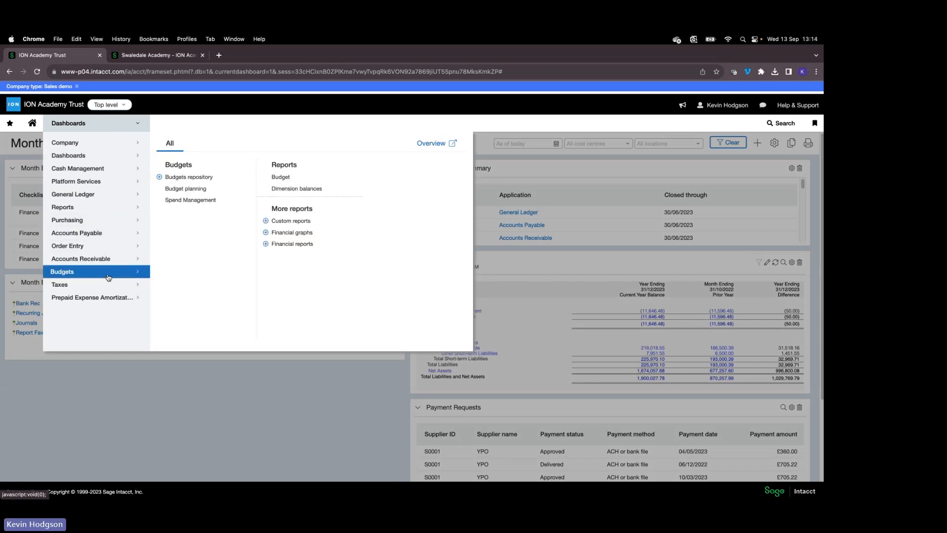
pyautogui.click(204, 178)
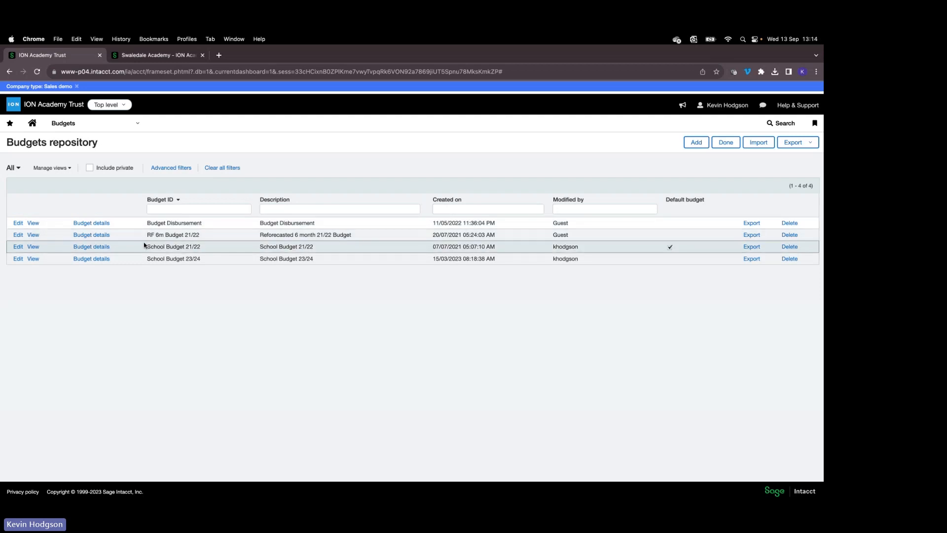
pyautogui.moveTo(147, 247); pyautogui.dragTo(181, 258)
# Open the Reports center and list all reports in the Financial reports category
pyautogui.click(143, 129)
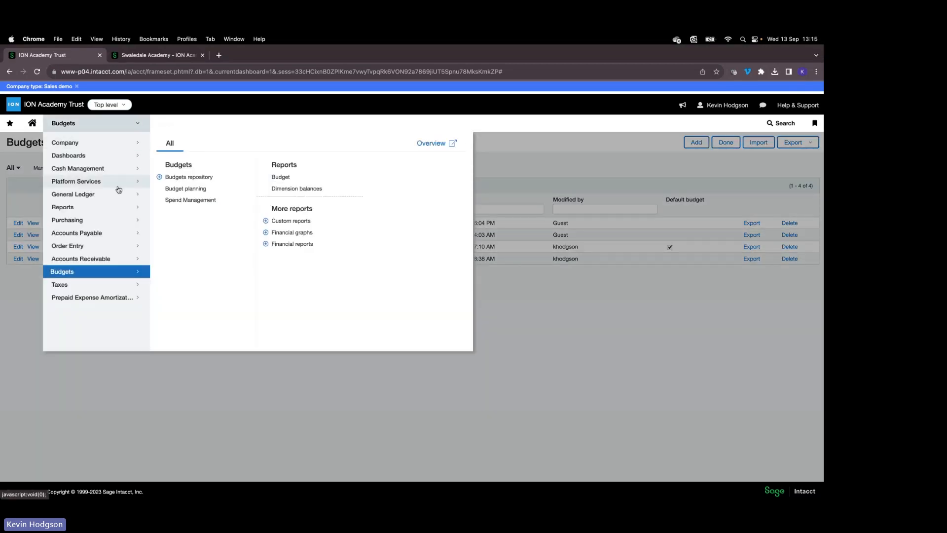
pyautogui.moveTo(88, 207)
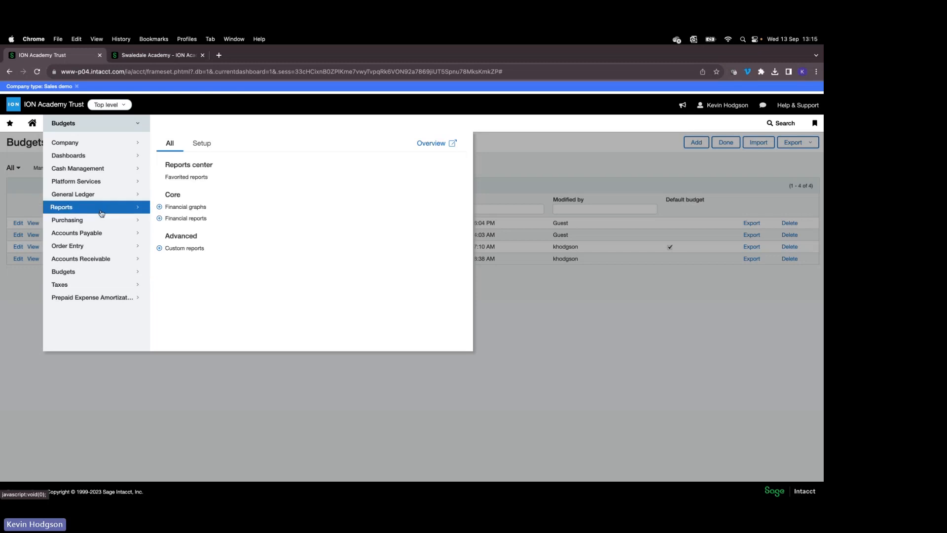
pyautogui.click(187, 164)
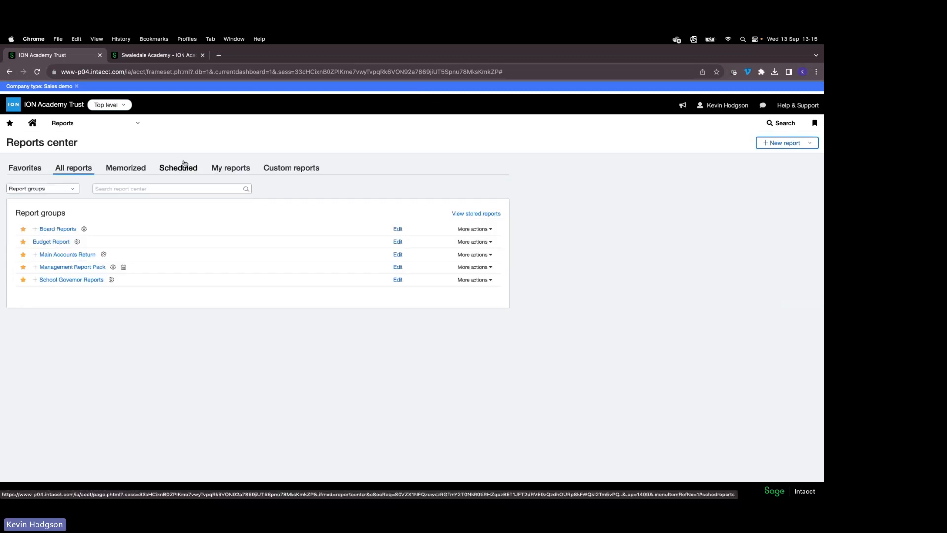
pyautogui.click(76, 187)
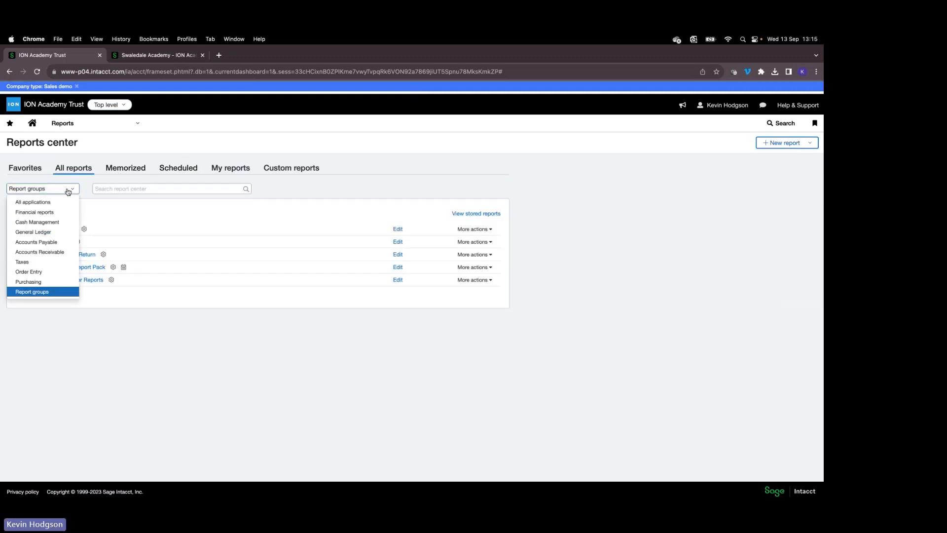
pyautogui.click(50, 211)
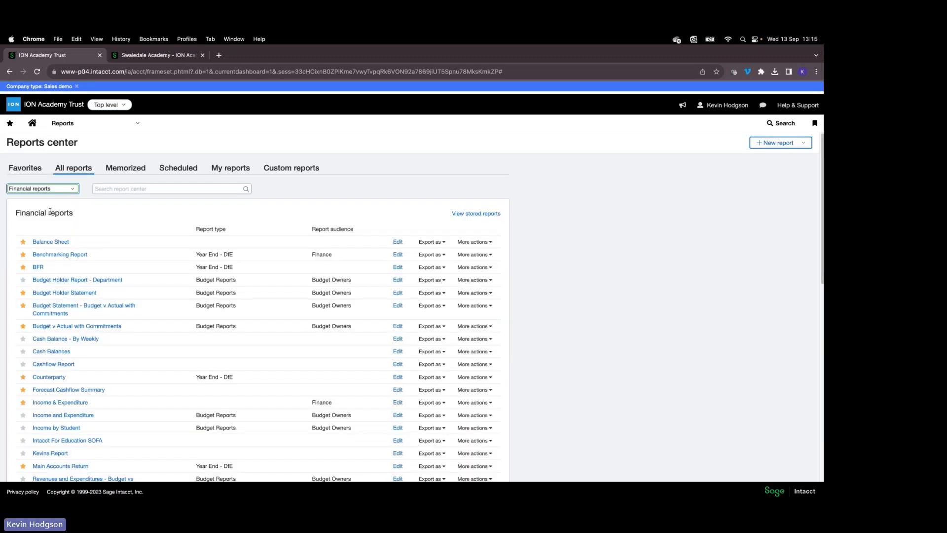
# Run the Budget Holder Statement as of 13/09/2023 without filters, review it and close it
pyautogui.click(62, 296)
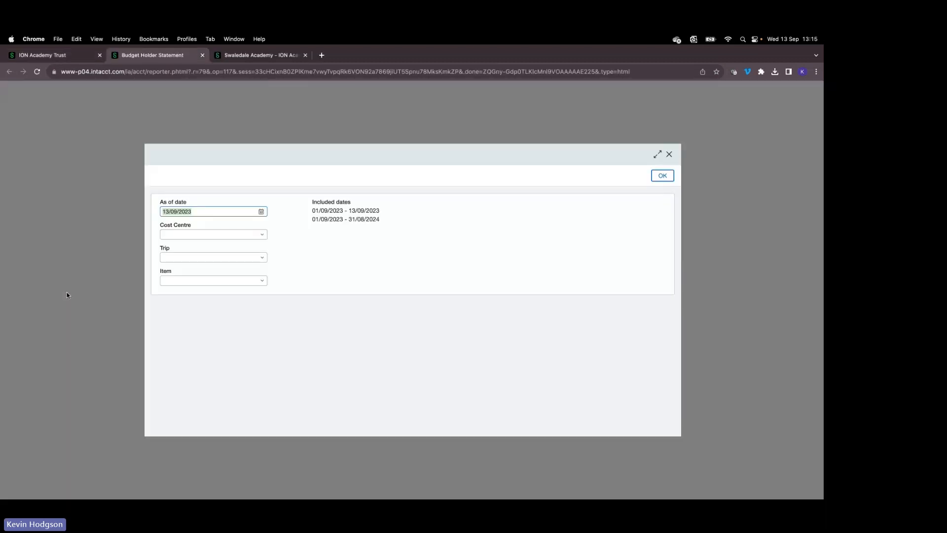
pyautogui.click(663, 177)
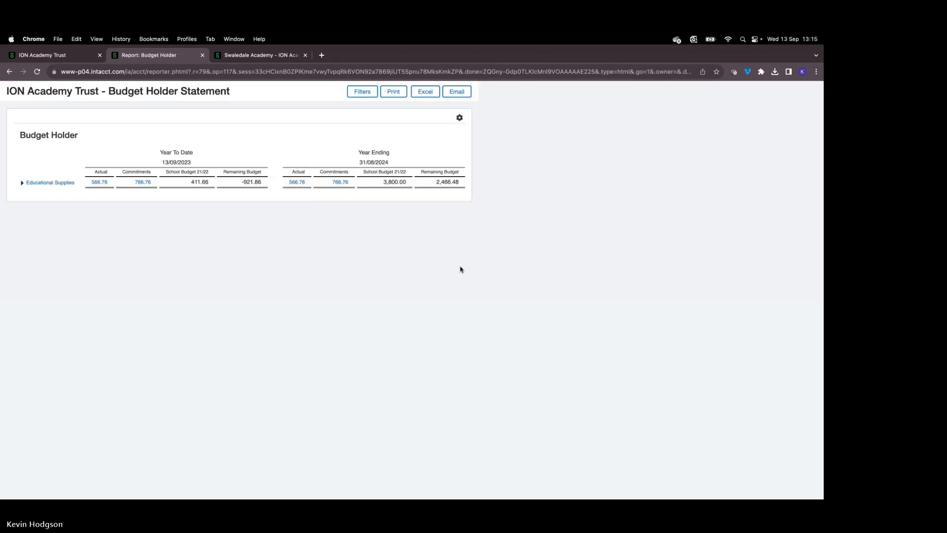
pyautogui.click(203, 55)
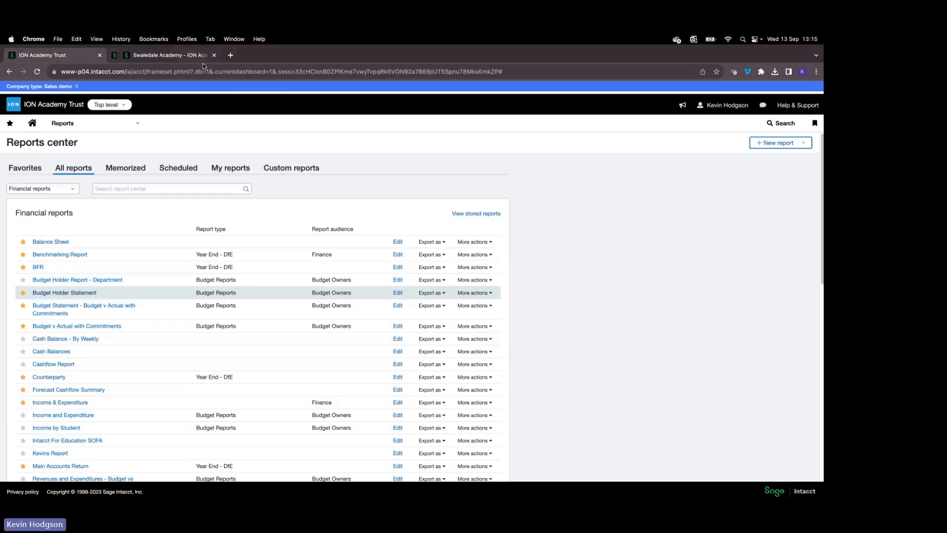
# Run the Budget v Actual with Commitments report as of 30/11/2021, review its budget variances and close it
pyautogui.click(102, 326)
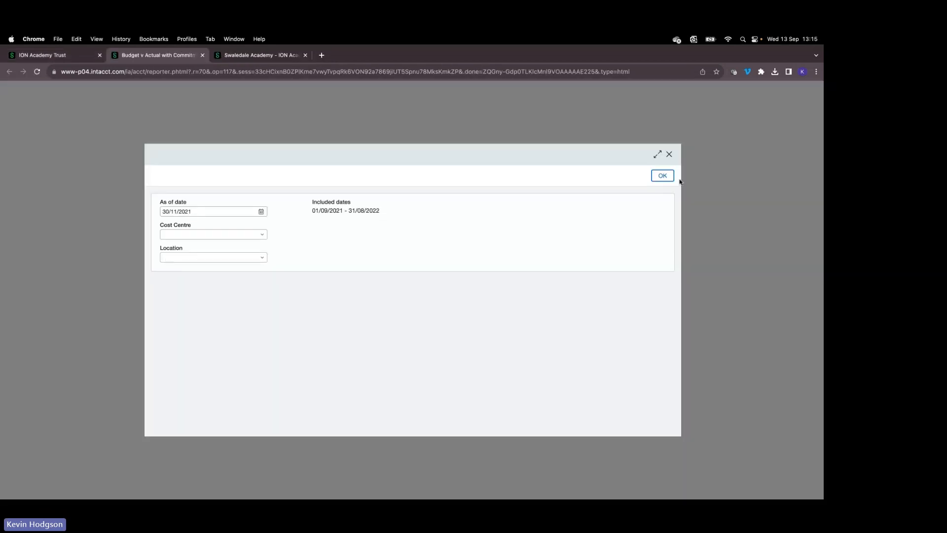
pyautogui.click(662, 176)
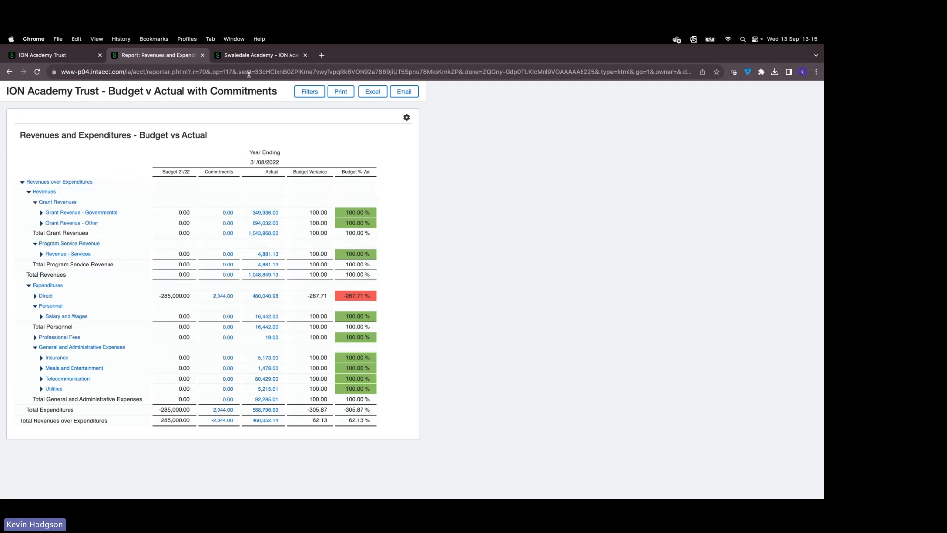
pyautogui.click(200, 56)
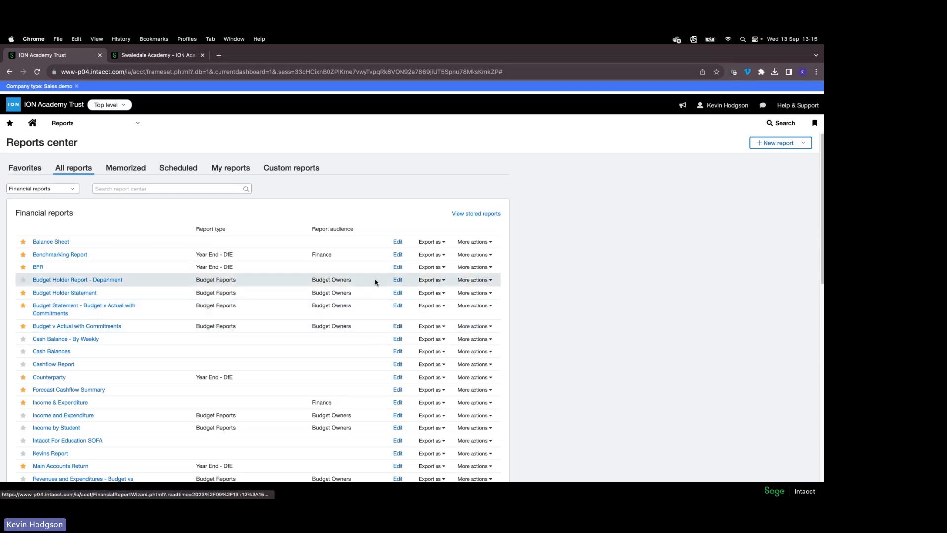
# Edit the Budget v Actual with Commitments report and set the budget used in column 2 to School Budget 23/24
pyautogui.click(397, 328)
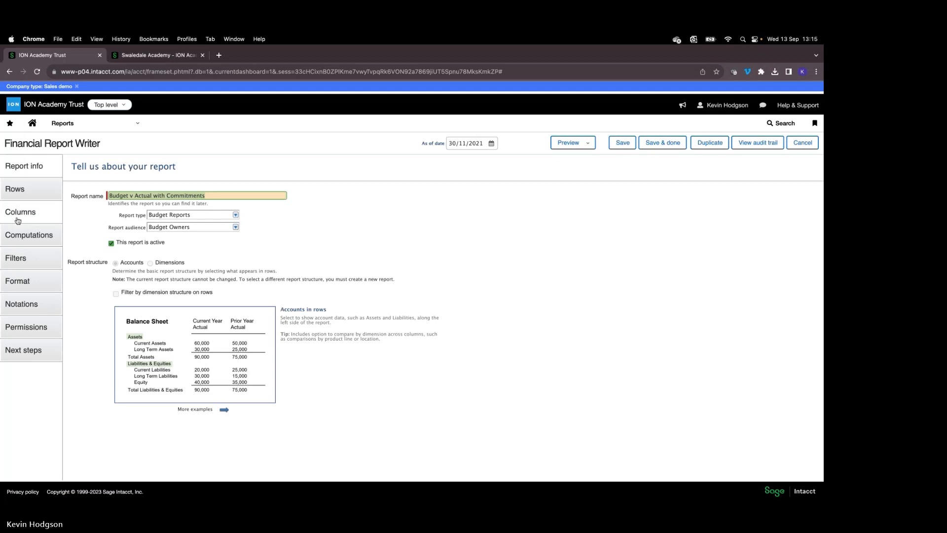
pyautogui.click(18, 220)
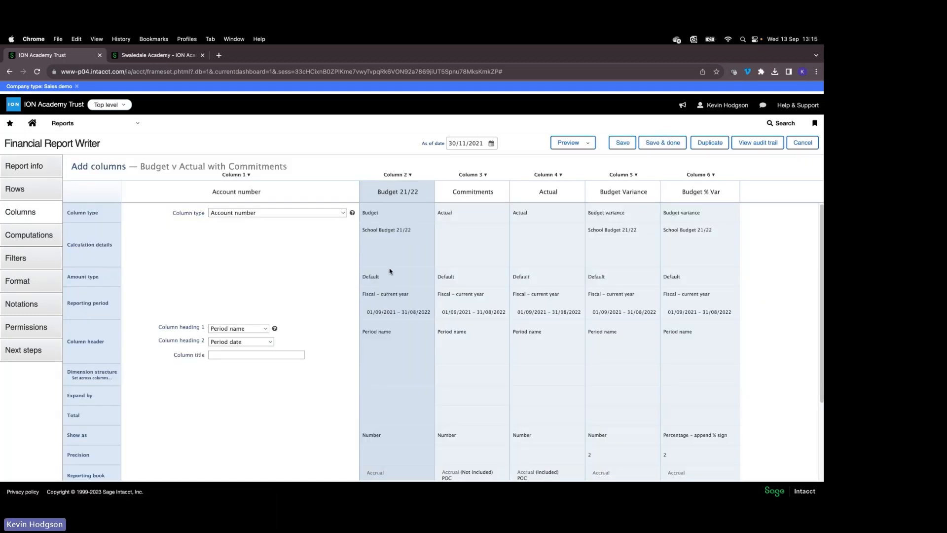
pyautogui.click(389, 274)
pyautogui.click(335, 233)
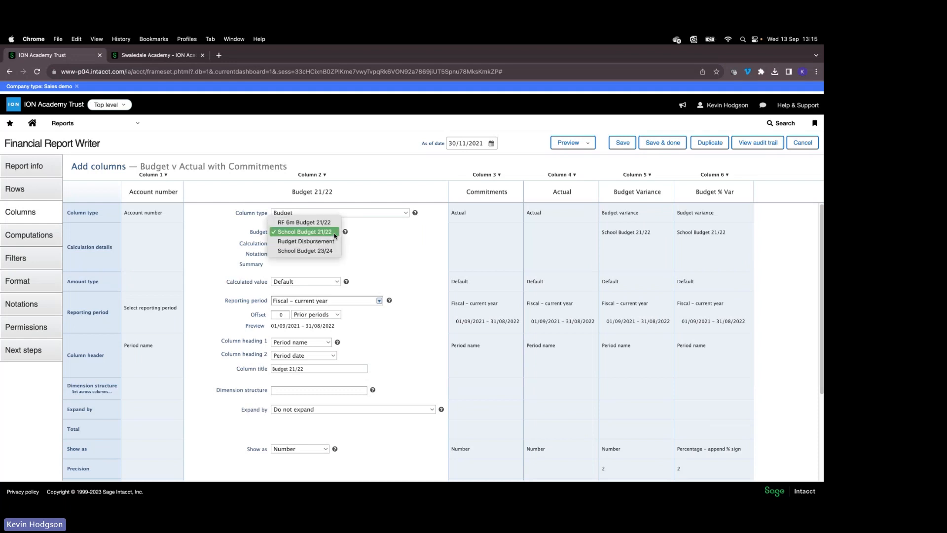
pyautogui.click(322, 252)
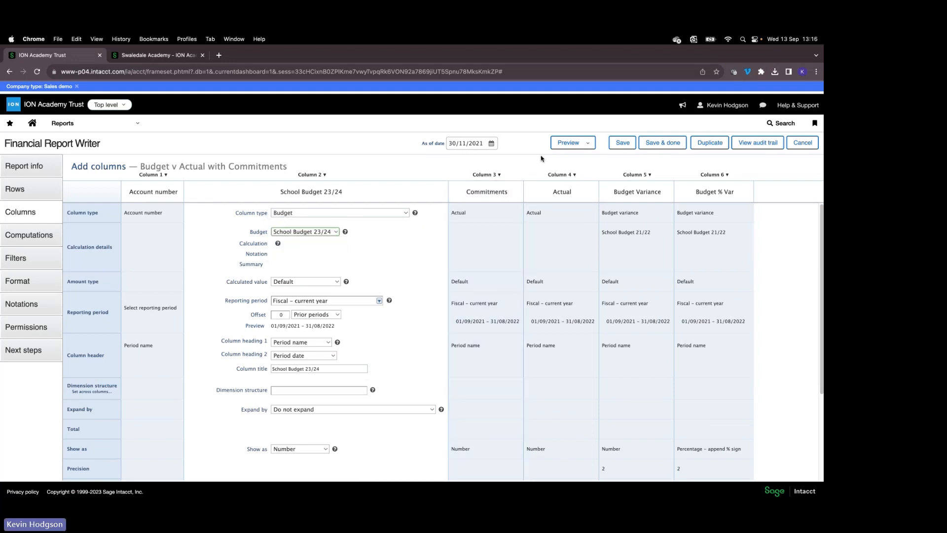
# Preview the edited Budget v Actual with Commitments report and return to the report writer
pyautogui.click(563, 147)
pyautogui.click(564, 157)
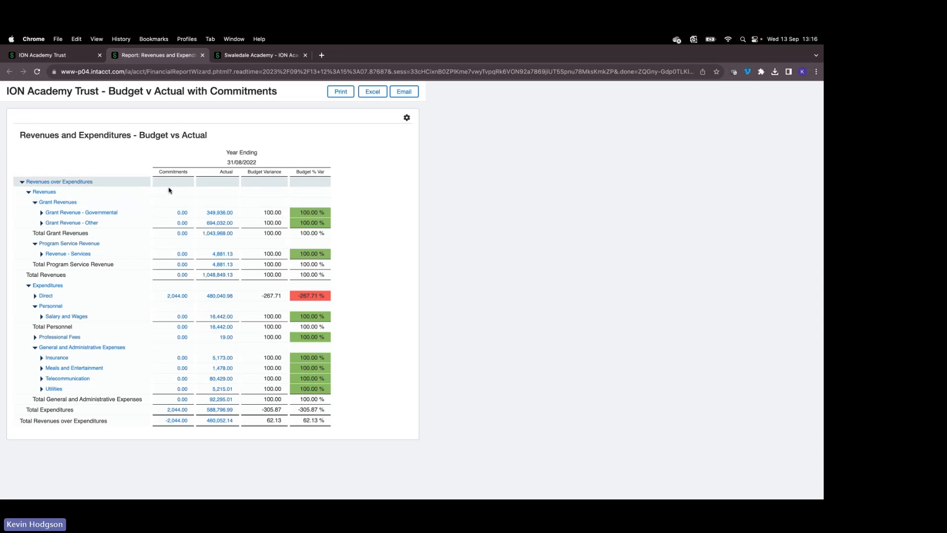
pyautogui.click(201, 55)
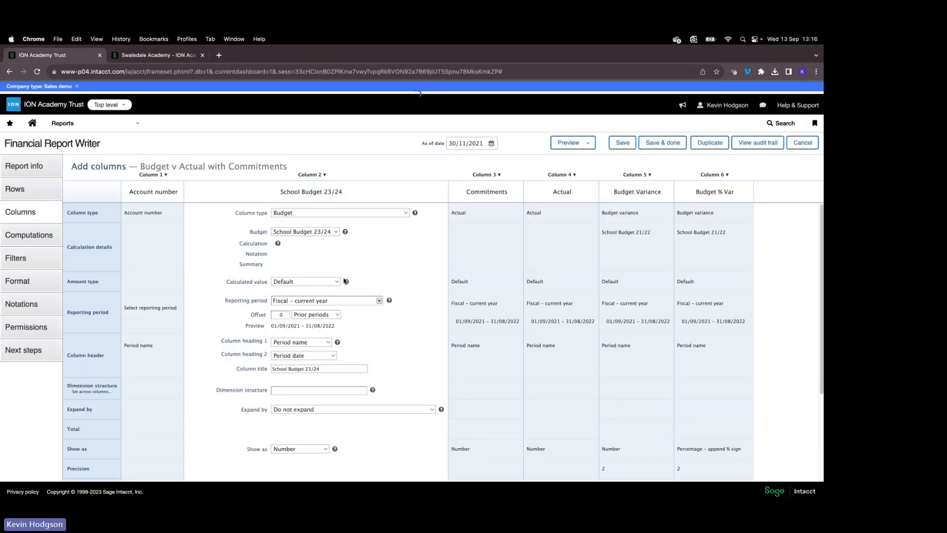
# Open the choice of budgets for column 2 of the Budget v Actual with Commitments report
pyautogui.click(336, 232)
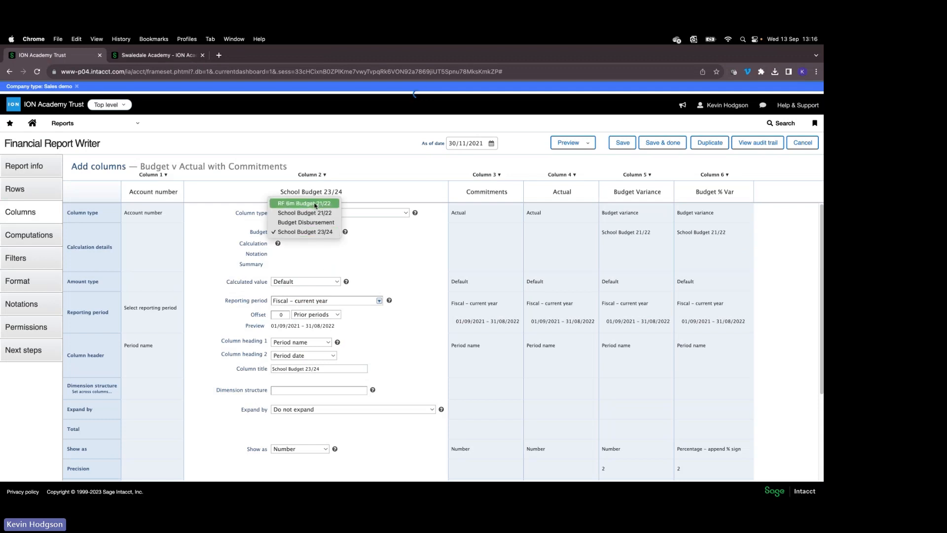